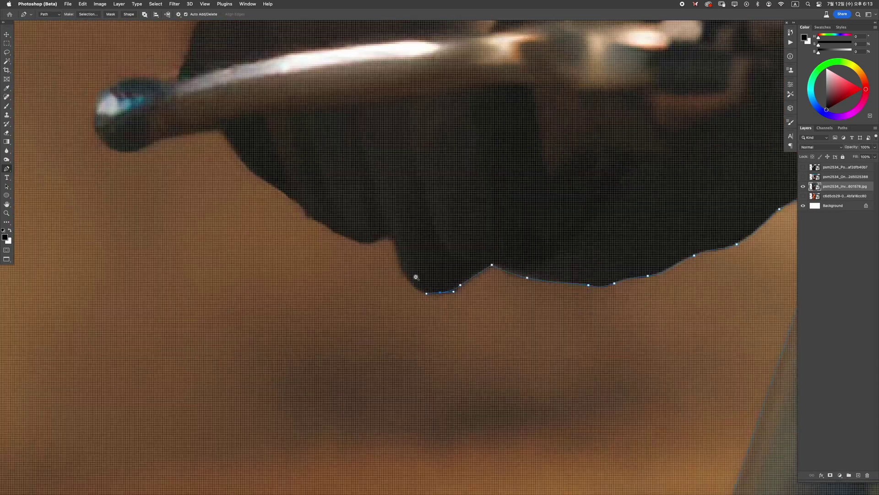
Step: Outline the rider and motorcycle with a pen path, and copy the outlined area to a new layer
alt+click(415, 277)
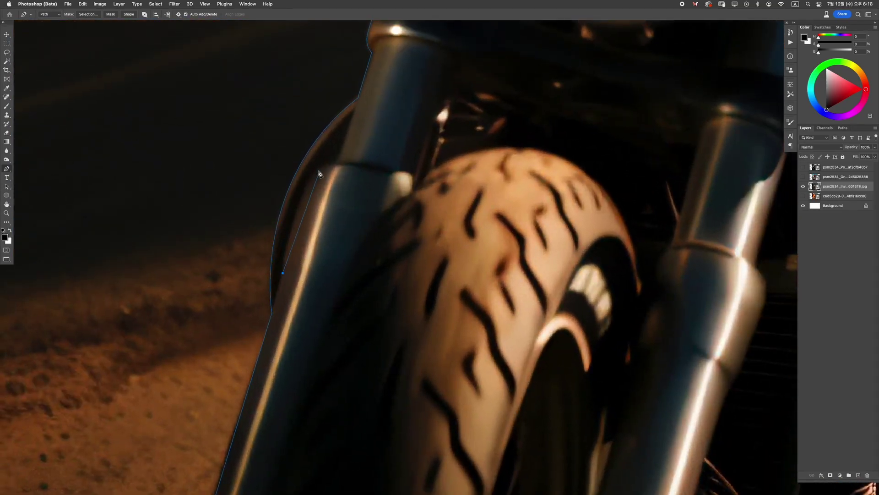
scroll(276, 341, down, 10)
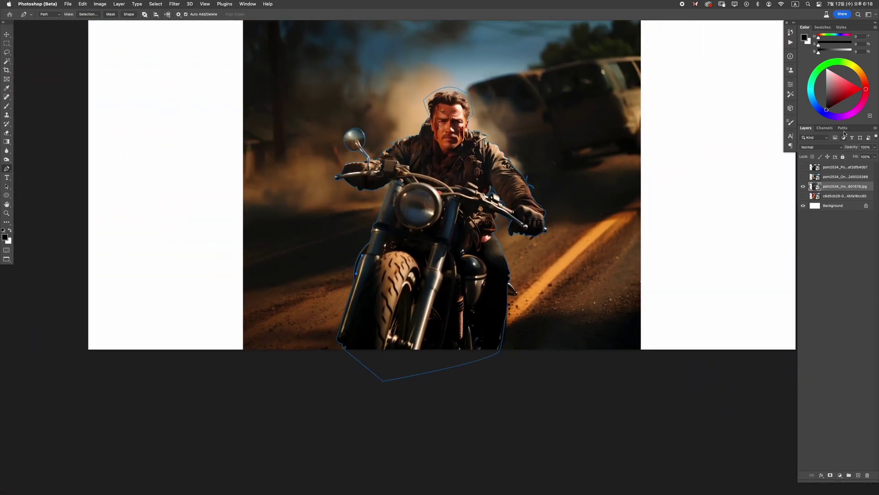
click(843, 127)
key(Return)
scroll(522, 154, up, 5)
key(Return)
key(super+j)
Step: Hide the original rider photo and show the explosion image with the orange car behind the cutout
click(803, 195)
key(super+minus)
key(super+minus)
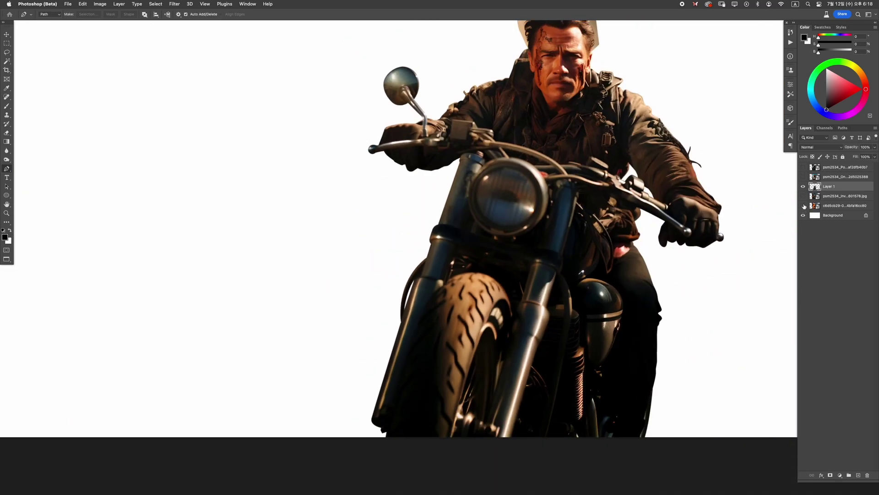
key(super+minus)
click(803, 206)
key(l)
key(super+minus)
Step: Convert the rider cutout to a smart object and enlarge it to about 136% over the explosion image's left side
drag(470, 323, 397, 326)
right_click(829, 186)
click(824, 276)
key(super+t)
drag(439, 191, 477, 144)
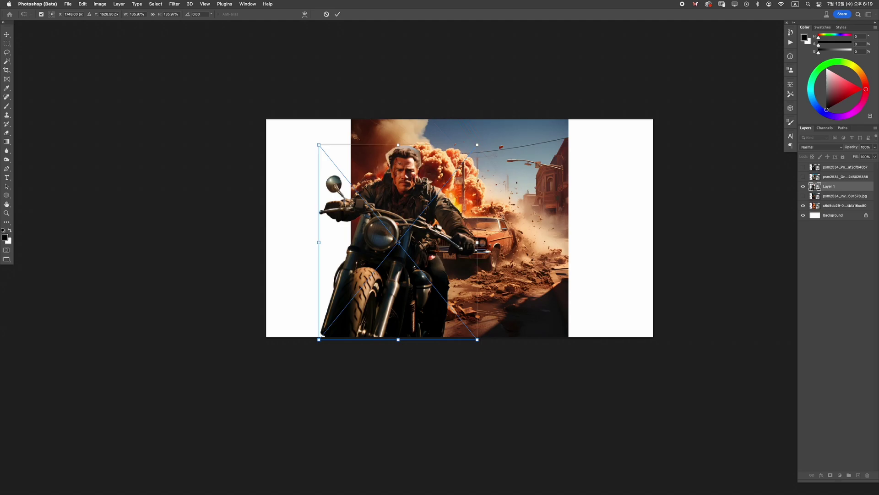
key(Return)
Step: Enlarge the explosion image to reach the canvas's right edge, and tilt it and the rider clockwise
right_click(552, 244)
click(572, 248)
key(super+t)
drag(582, 137, 713, 165)
mouse_move(582, 215)
mouse_down()
mouse_move(618, 238)
mouse_move(314, 387)
mouse_up()
key(Return)
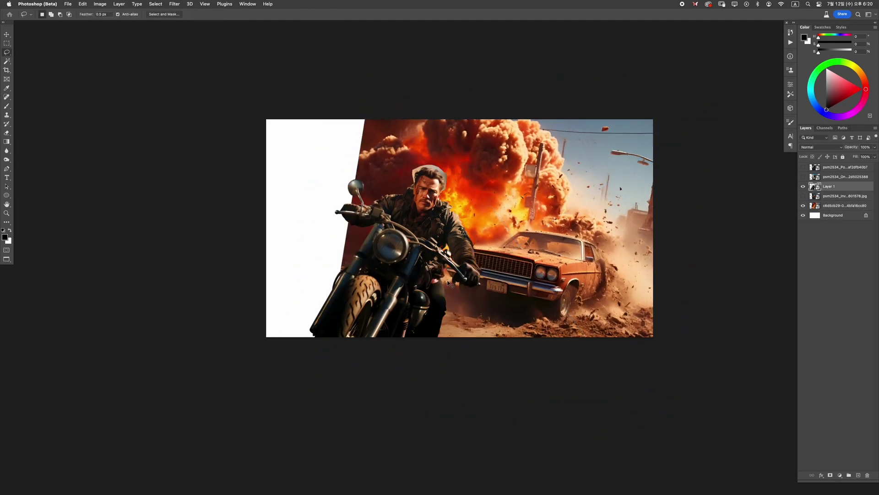
Step: Shift the rider slightly left and transform the explosion image so it covers more of the canvas's left side
drag(447, 285, 438, 287)
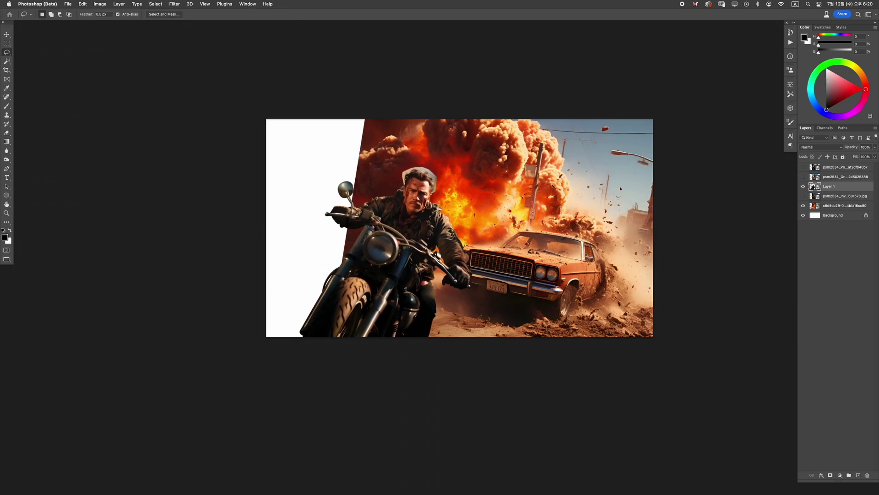
key(super+t)
drag(308, 393, 292, 375)
key(Return)
scroll(548, 312, up, 2)
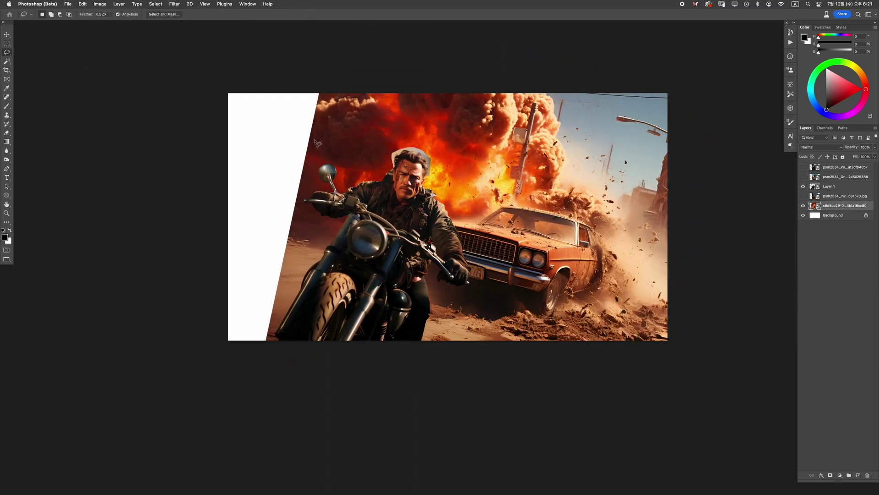
Step: With the rider hidden, fill the blank left area using Generative Fill without a prompt; show the rider again and use the first variation
click(803, 186)
click(175, 4)
click(285, 406)
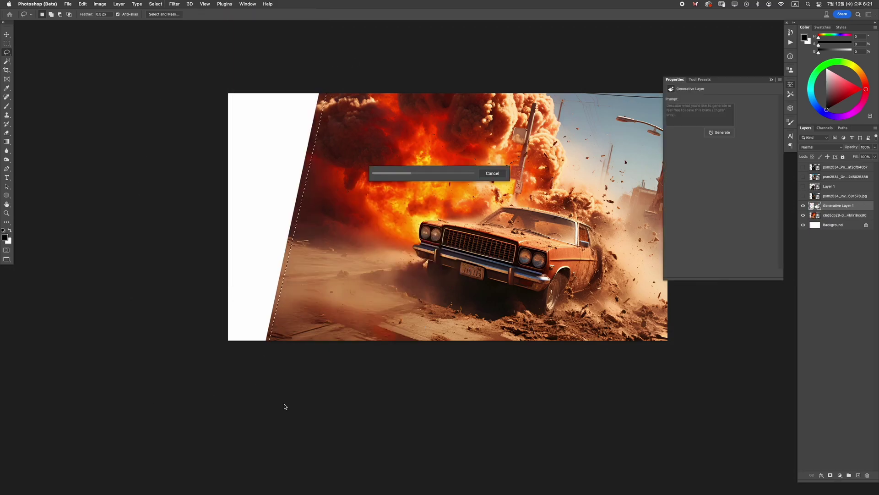
click(802, 186)
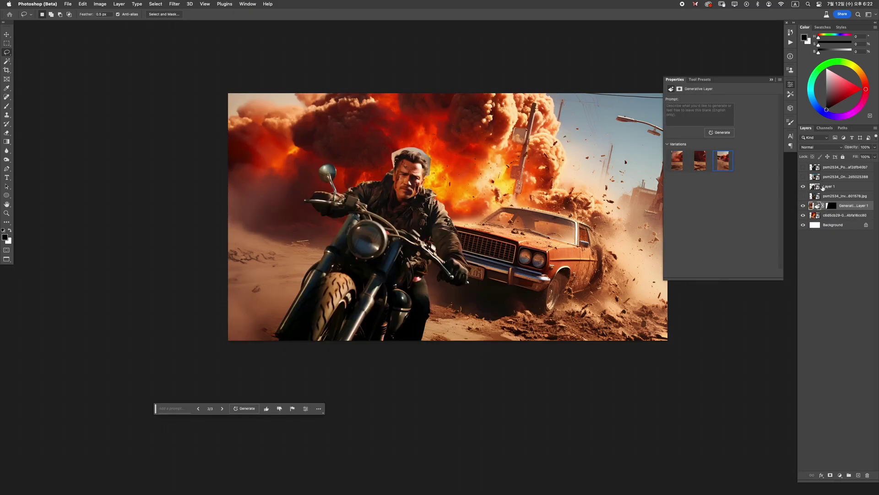
super+click(815, 187)
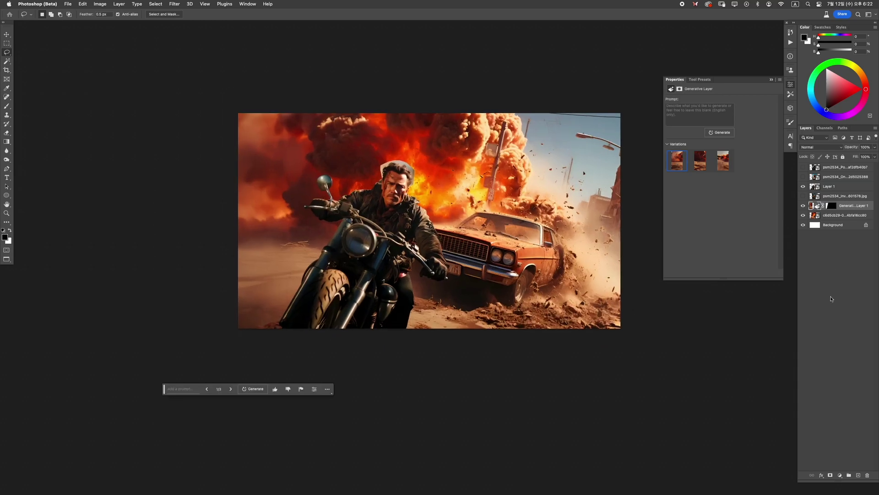
Step: Select the rider without the light patch around the hair, and refine the selection into a layer mask with Select and Mask
scroll(286, 122, up, 4)
key(w)
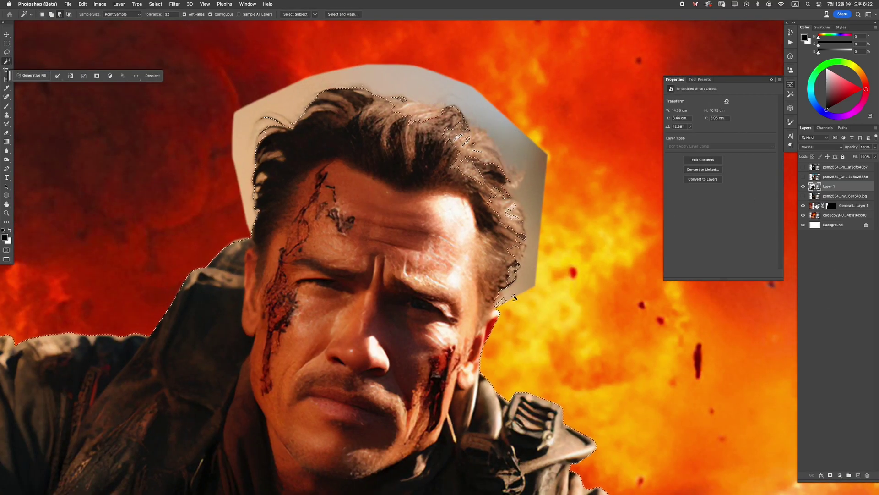
click(202, 14)
mouse_move(366, 134)
mouse_down()
mouse_move(458, 137)
mouse_move(510, 216)
mouse_up()
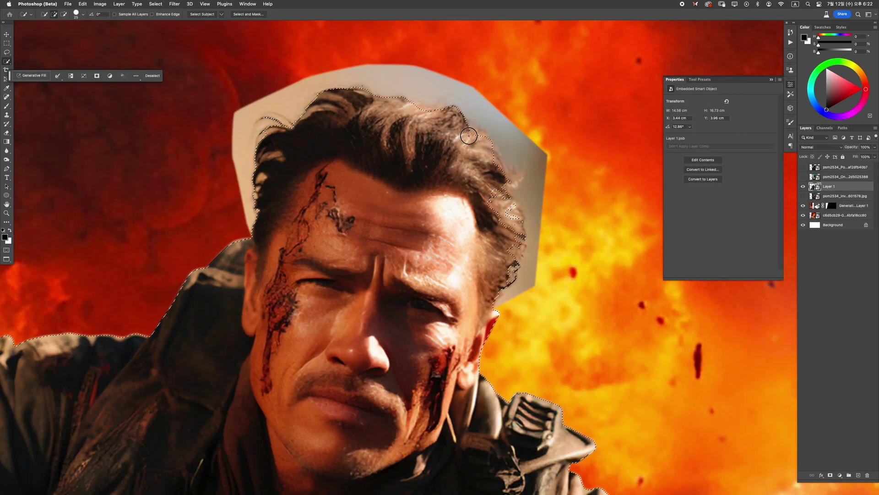
key(super+alt+r)
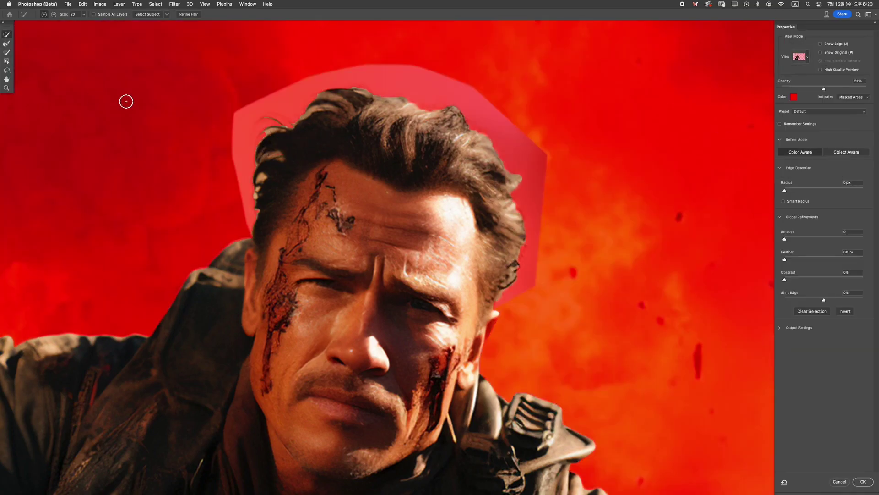
key(Return)
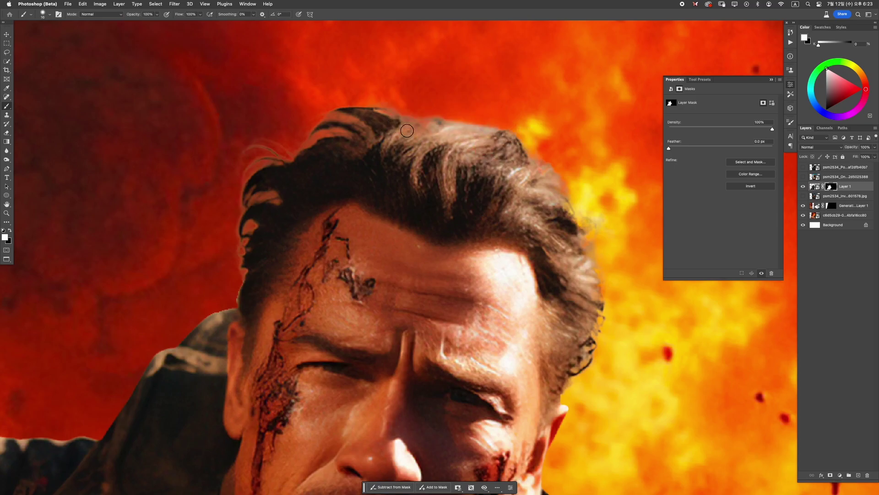
Step: Paint on the rider's layer mask to clean up the edges of the hair
scroll(413, 138, right, 5)
scroll(414, 138, down, 2)
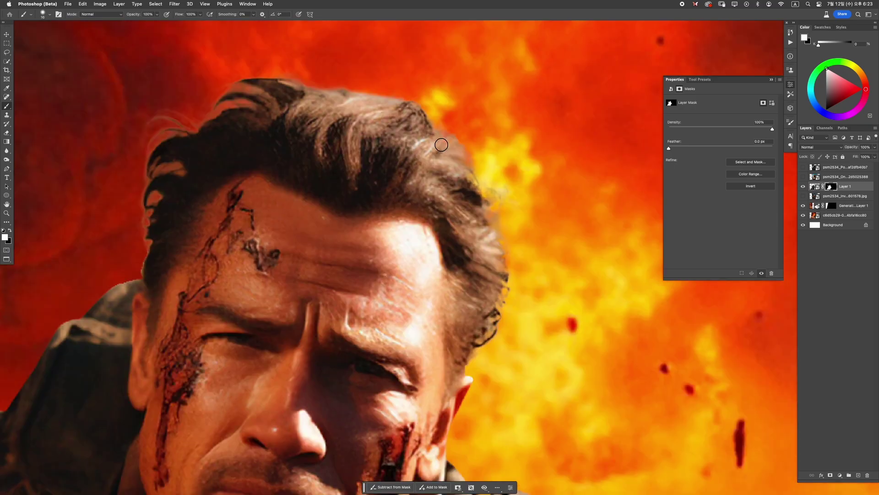
scroll(467, 205, up, 3)
key(x)
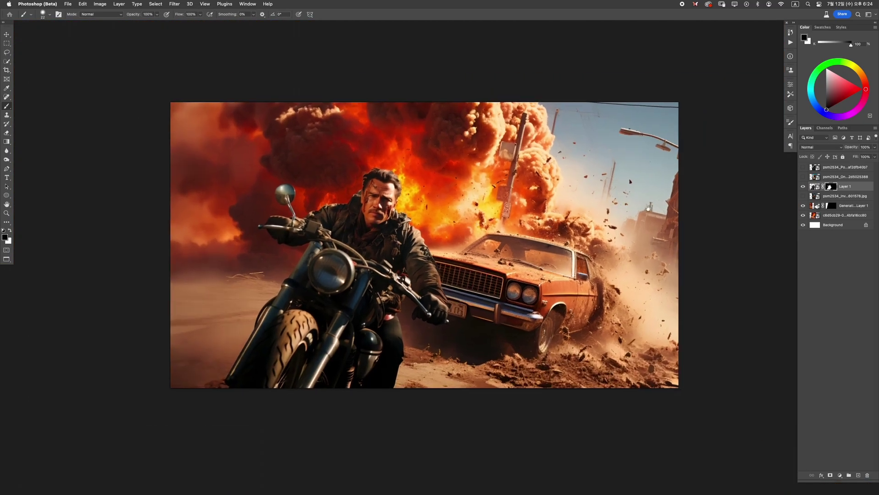
Step: Reposition the two explosion background layers behind the rider and enlarge them to about 108%
key(super+t)
scroll(550, 226, down, 3)
drag(711, 367, 605, 380)
scroll(604, 381, down, 1)
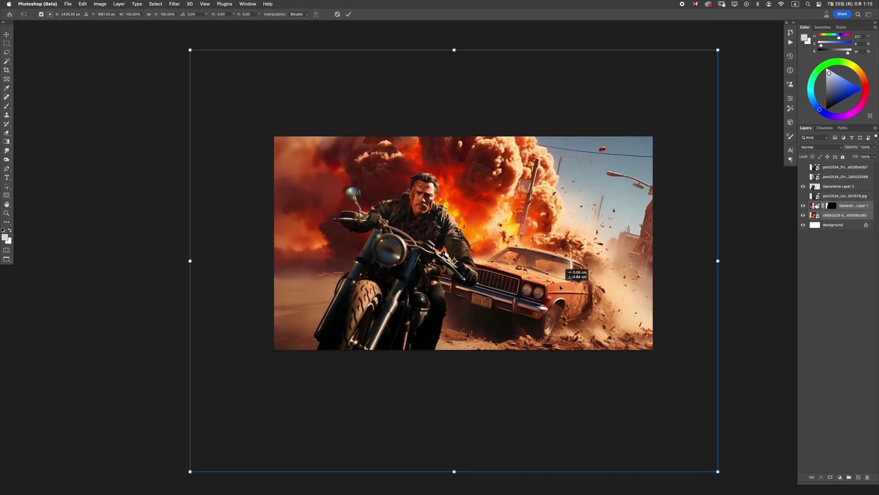
drag(183, 56, 130, 68)
scroll(510, 309, down, 2)
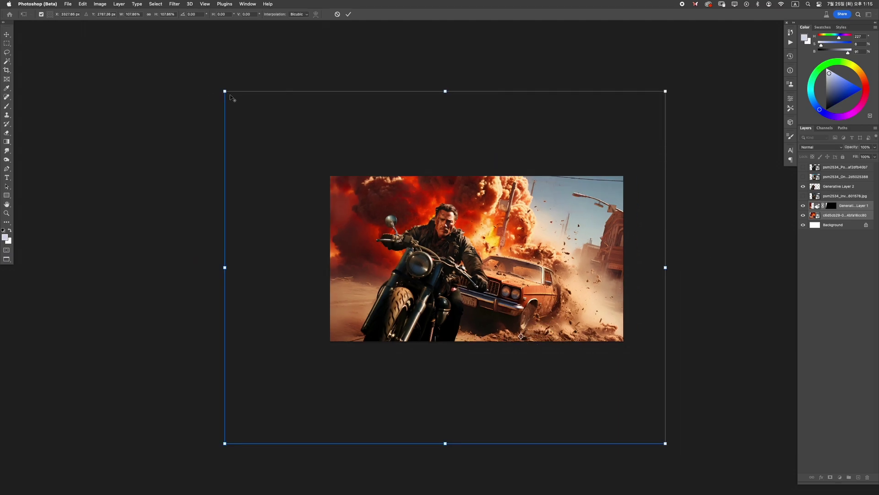
drag(225, 92, 215, 90)
key(Return)
Step: Merge the explosion image and its generated extension into one layer
key(l)
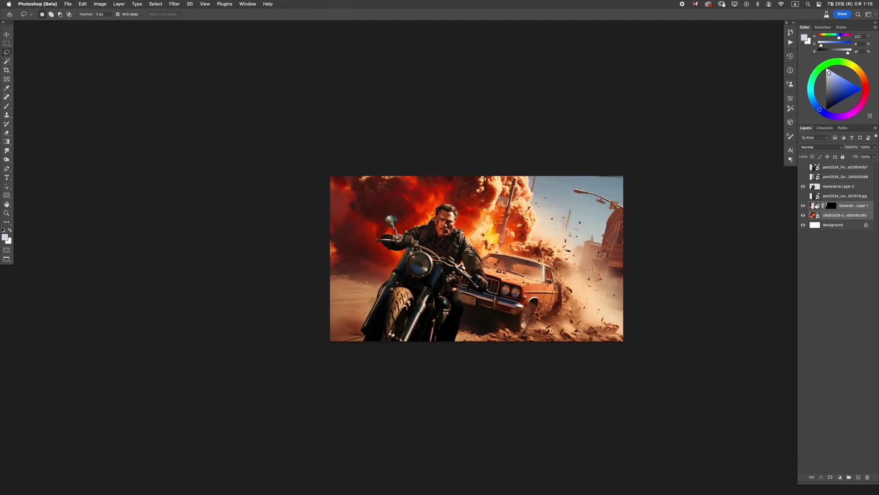
key(super+plus)
key(super+plus)
scroll(587, 269, down, 3)
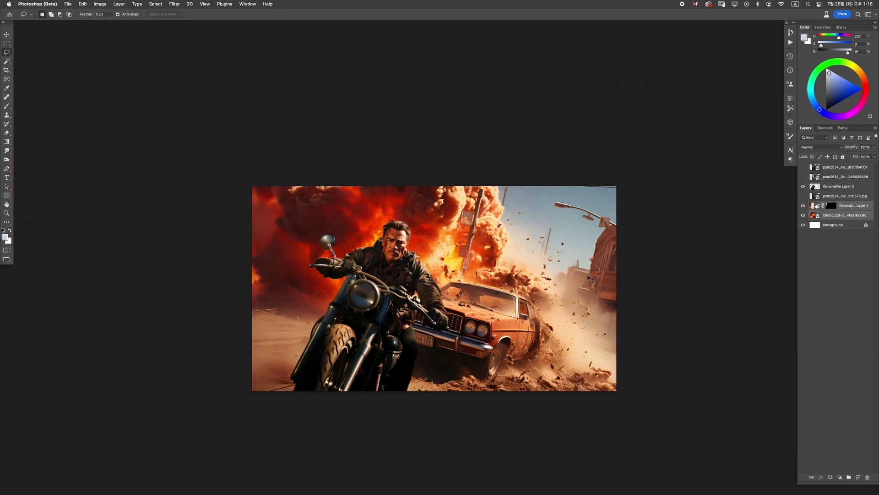
key(super+e)
Step: Copy the lassoed street lamp to its own hidden layer, and add a new layer clipped to the explosion background
scroll(685, 239, up, 5)
key(p)
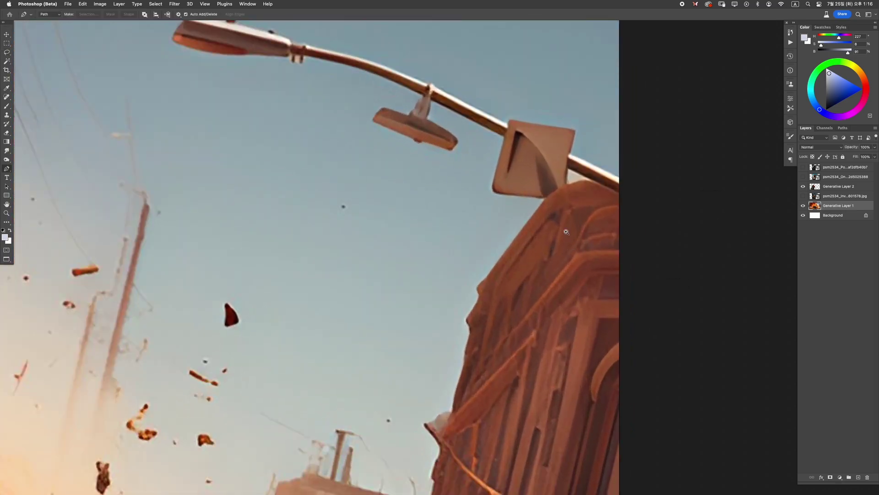
scroll(560, 218, down, 3)
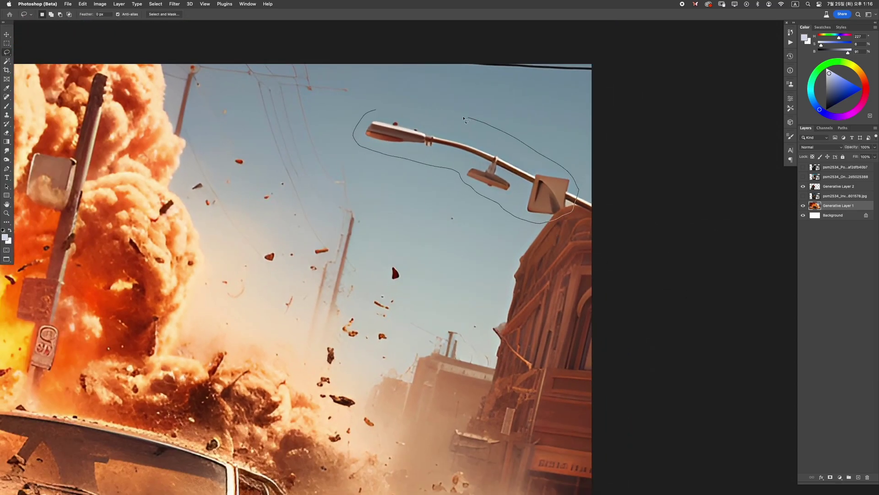
click(828, 213)
alt+click(858, 477)
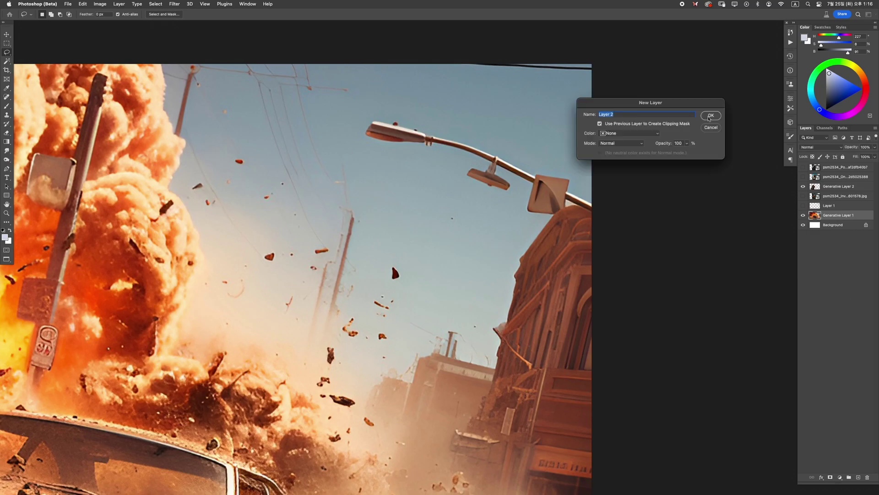
key(Return)
Step: Remove the street lamp from the sky with healing brush strokes on the clipped layer
key(s)
scroll(413, 130, up, 3)
key(j)
drag(352, 131, 467, 146)
click(460, 173)
click(81, 14)
key(bracketleft)
key(bracketleft)
key(bracketleft)
drag(341, 128, 526, 151)
drag(472, 149, 627, 201)
mouse_move(569, 196)
mouse_down()
mouse_move(683, 216)
mouse_move(614, 217)
mouse_move(682, 224)
mouse_up()
Step: Clone over the remaining lamp traces above the building's roof with the Clone Stamp
key(s)
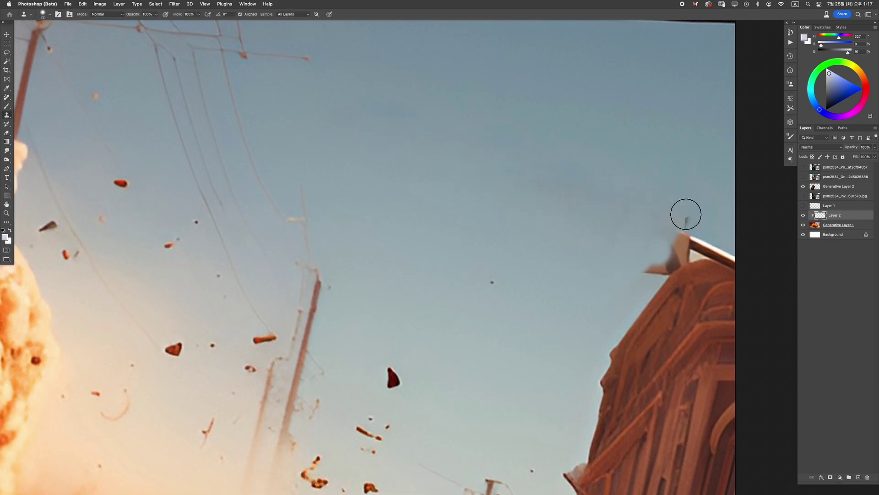
scroll(671, 289, up, 2)
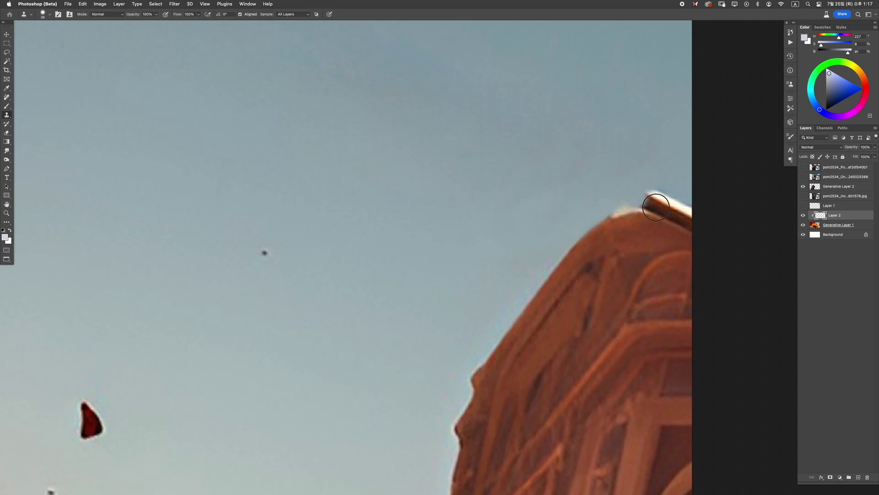
scroll(646, 199, down, 3)
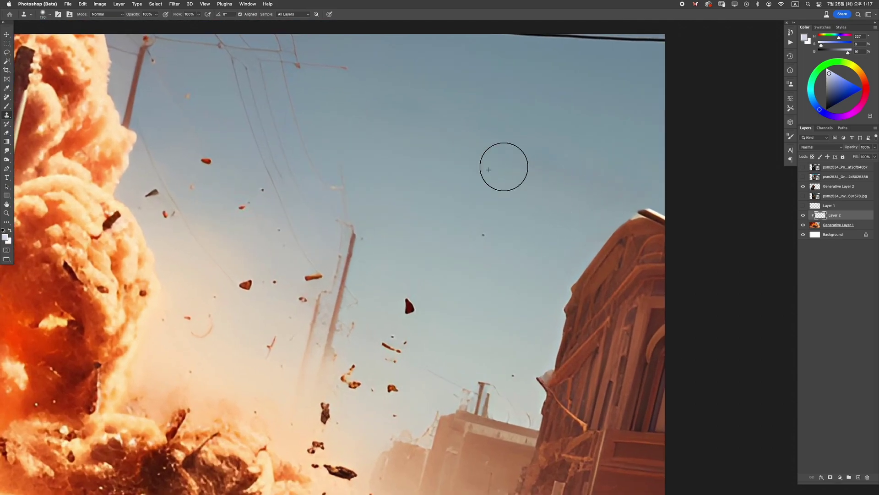
Step: Show the copied street lamp layer, set its blend mode to Darken and move the lamp right and down toward the building
click(803, 205)
click(830, 205)
scroll(726, 198, up, 2)
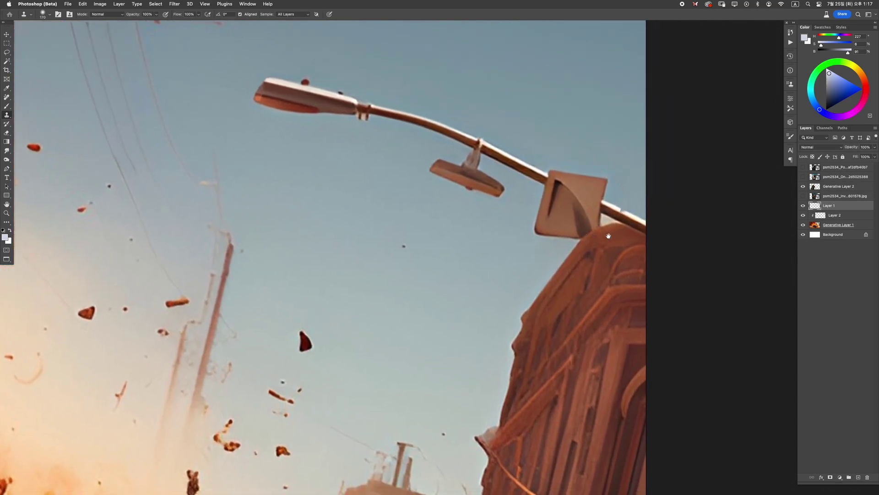
click(821, 147)
click(820, 163)
drag(707, 243, 694, 256)
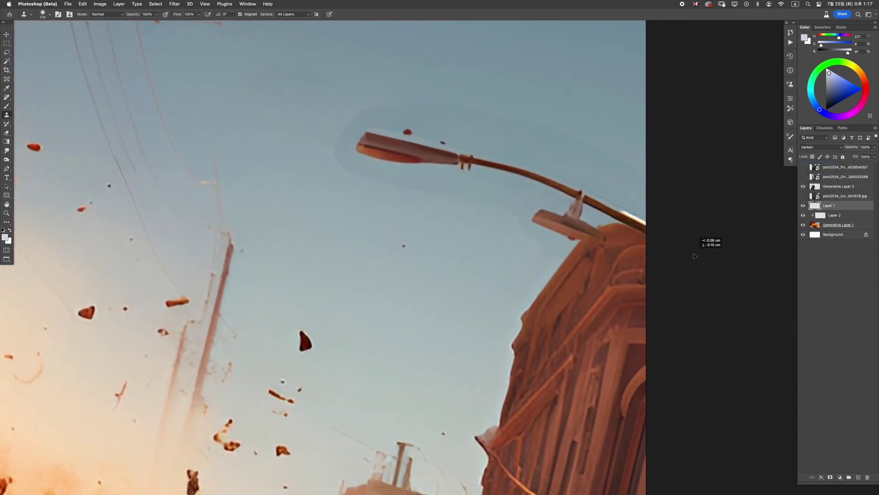
Step: Erase the leftover sky fringe around the copied street lamp
alt+click(802, 205)
alt+click(803, 205)
key(e)
mouse_move(550, 141)
mouse_down()
mouse_move(548, 113)
mouse_move(524, 113)
mouse_up()
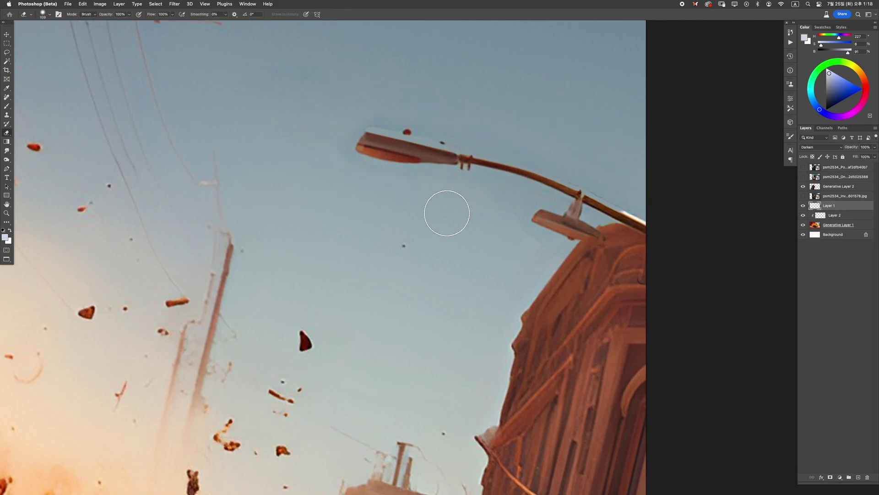
Step: Brighten the street lamp layer with Levels, setting the midtone input to 1.18
key(ctrl+l)
drag(669, 154, 666, 155)
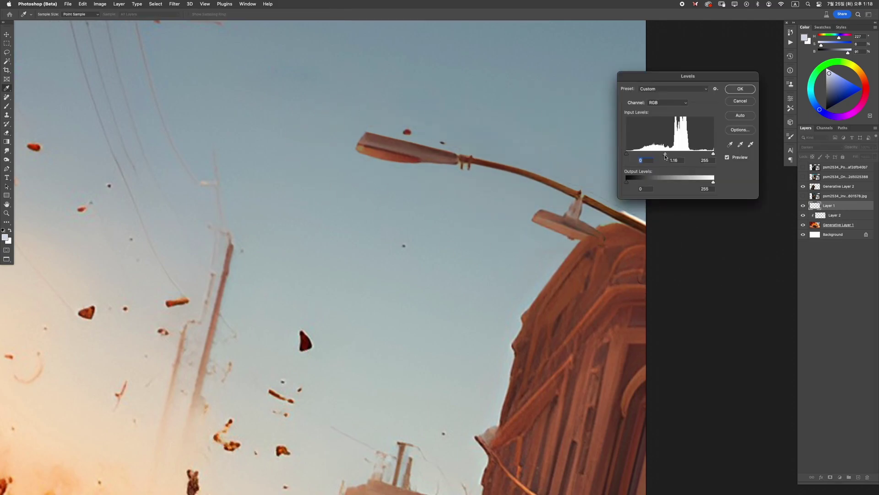
click(746, 91)
Step: Duplicate the street lamp layer and set the copy's blend mode to Lighten
key(ctrl+j)
click(822, 147)
click(820, 188)
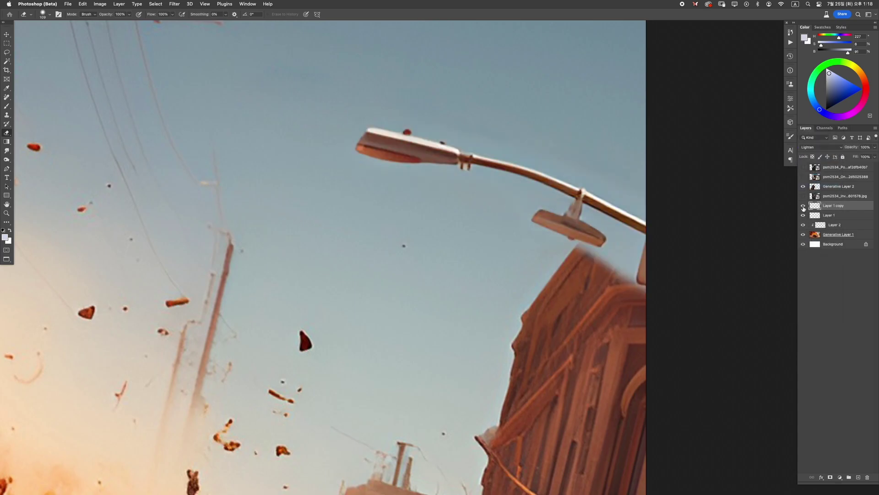
Step: Add a layer mask to the lamp copy and paint it black over the building's roof to restore the roof
key(b)
key(x)
drag(614, 314, 658, 279)
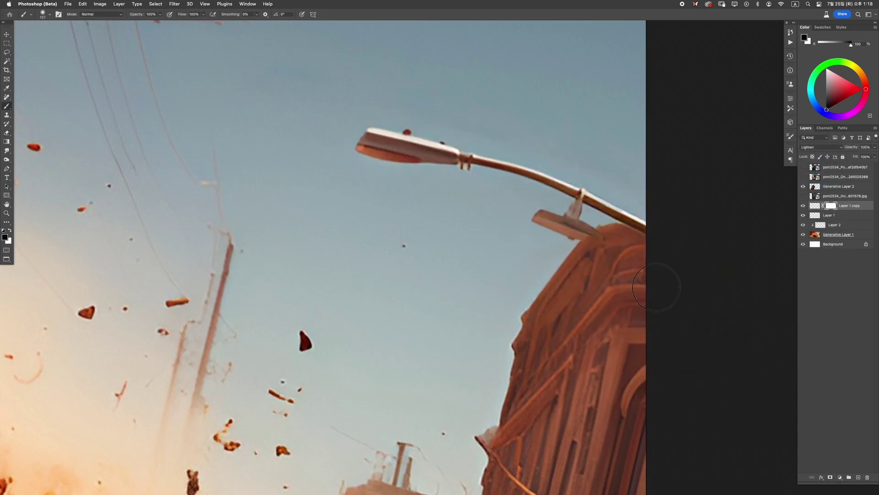
scroll(614, 227, down, 6)
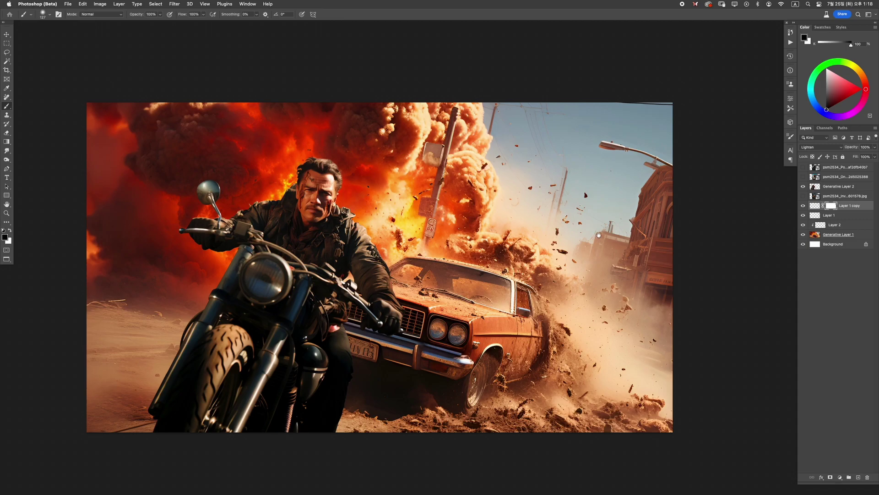
drag(591, 247, 585, 264)
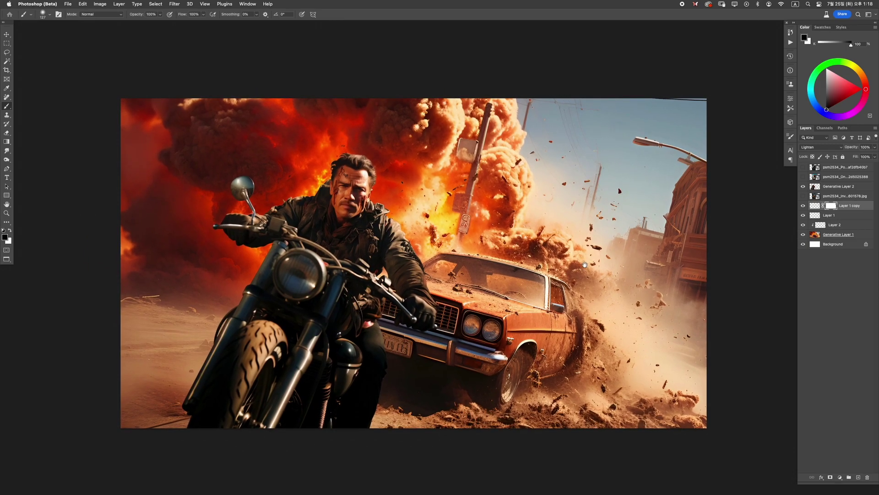
drag(658, 254, 653, 246)
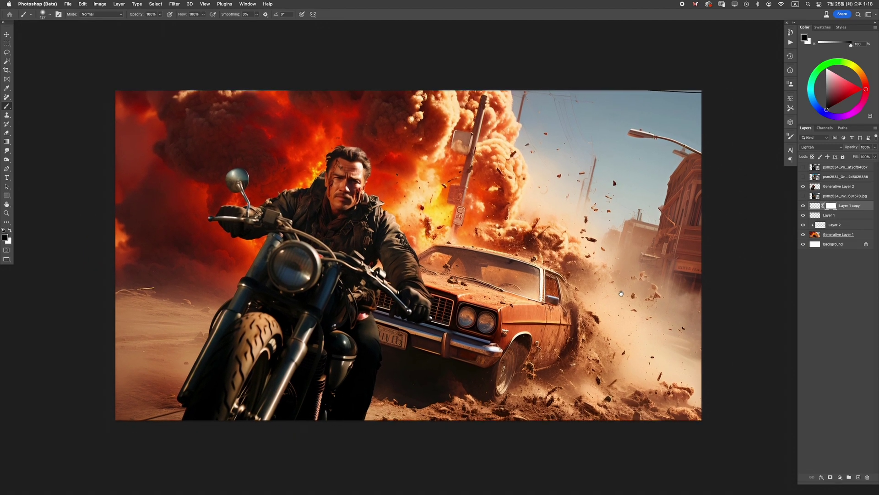
Step: Show the red-eyed armoured soldier image and move its layer beneath the rider, directly above the masked street lamp copy
click(845, 196)
click(803, 177)
drag(816, 168, 823, 198)
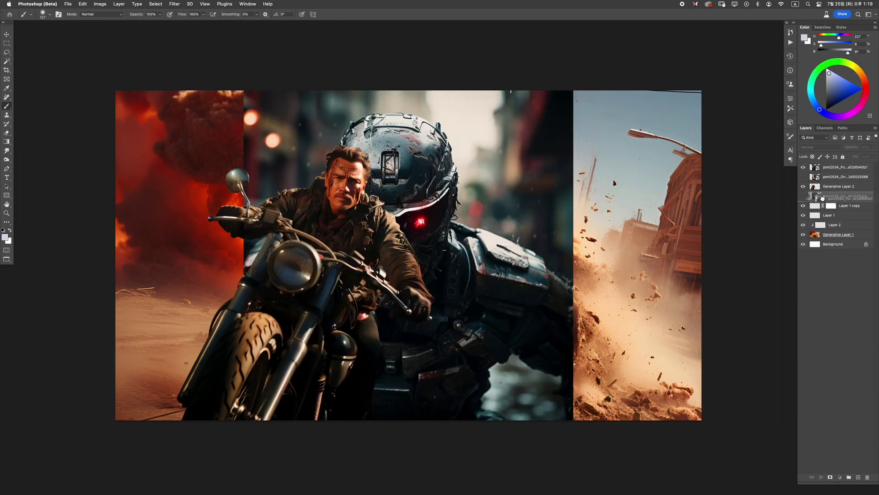
scroll(594, 261, up, 3)
alt+click(803, 195)
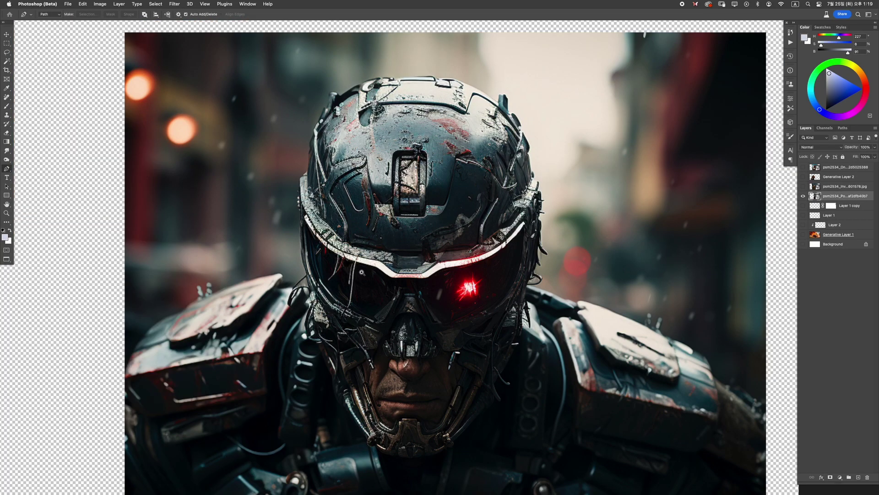
key(ctrl+minus)
key(p)
alt+click(802, 196)
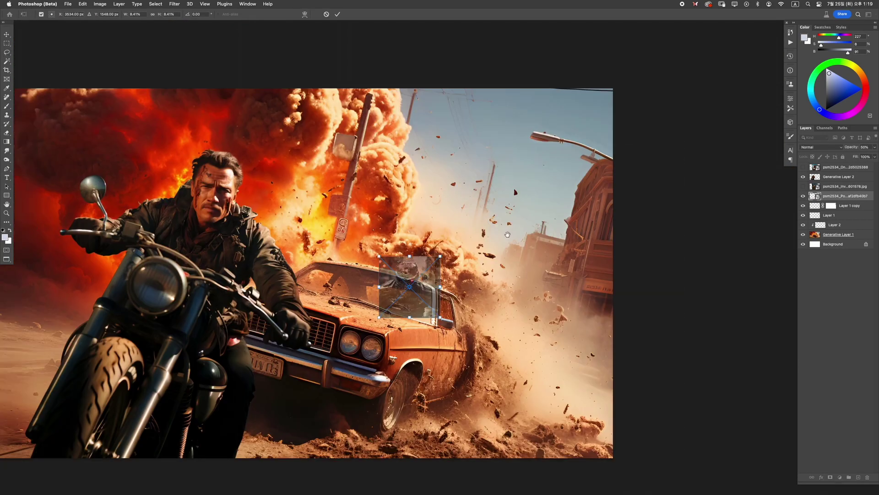
Step: Shrink the armoured soldier image and position it over the driver's side of the car's windshield
drag(514, 207, 522, 211)
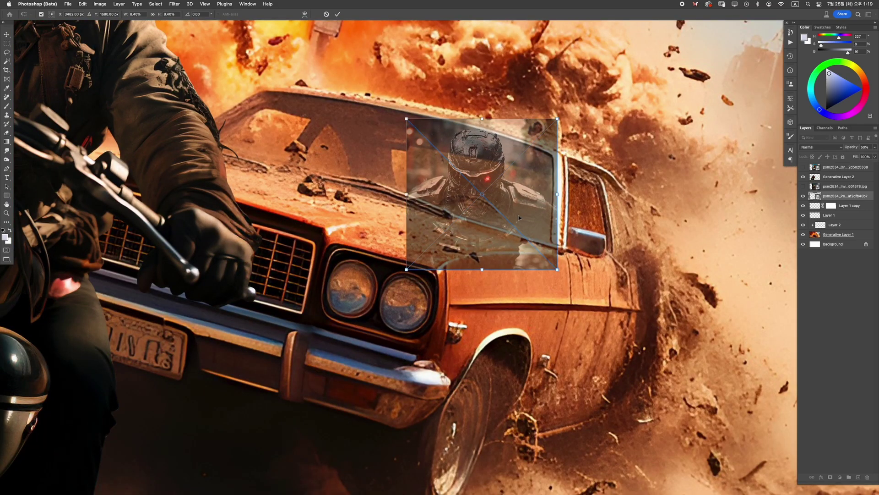
drag(557, 118, 554, 137)
drag(526, 193, 538, 181)
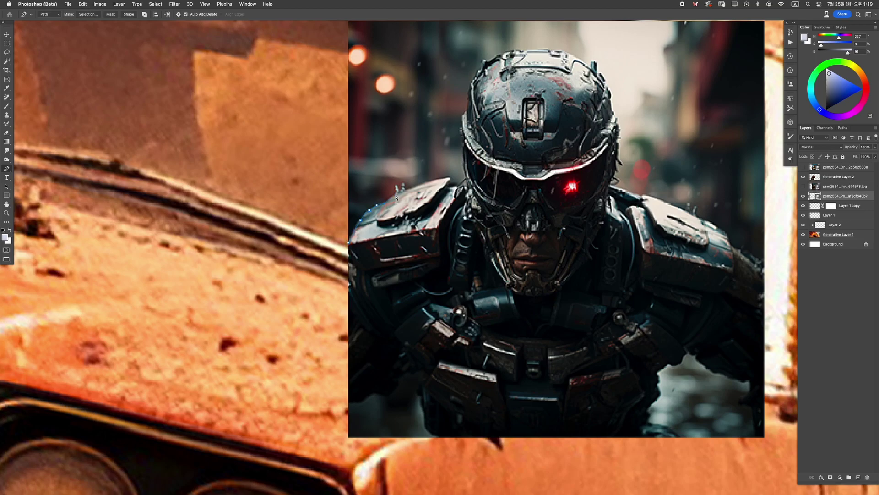
Step: Trace a Pen path around the armoured soldier's helmet and both shoulders
scroll(461, 188, up, 3)
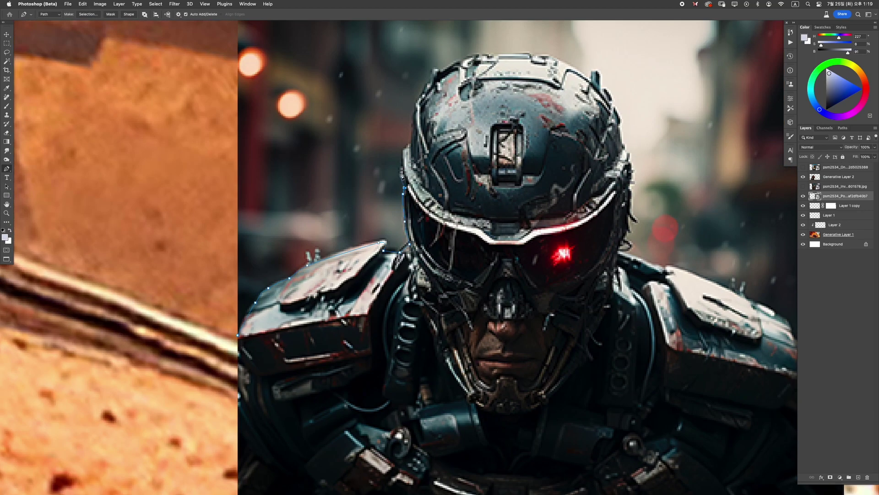
scroll(403, 192, up, 3)
scroll(429, 144, right, 5)
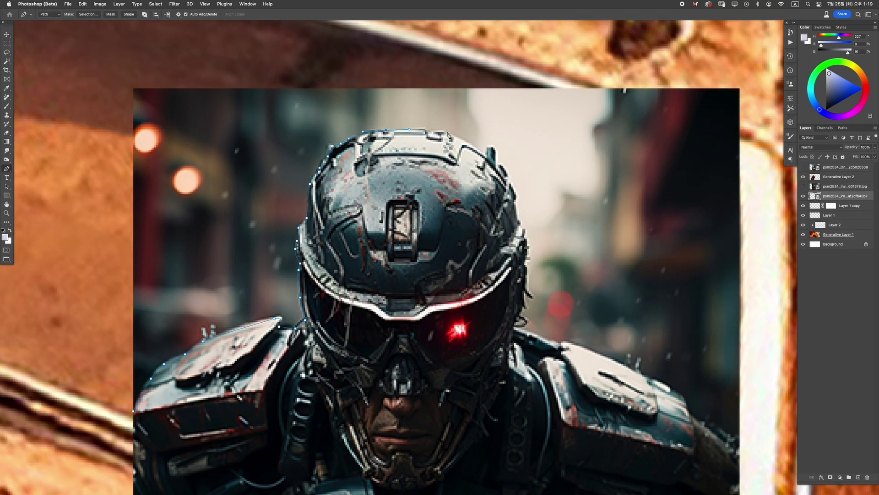
scroll(429, 159, right, 4)
scroll(430, 159, down, 3)
scroll(434, 164, down, 2)
scroll(434, 164, left, 1)
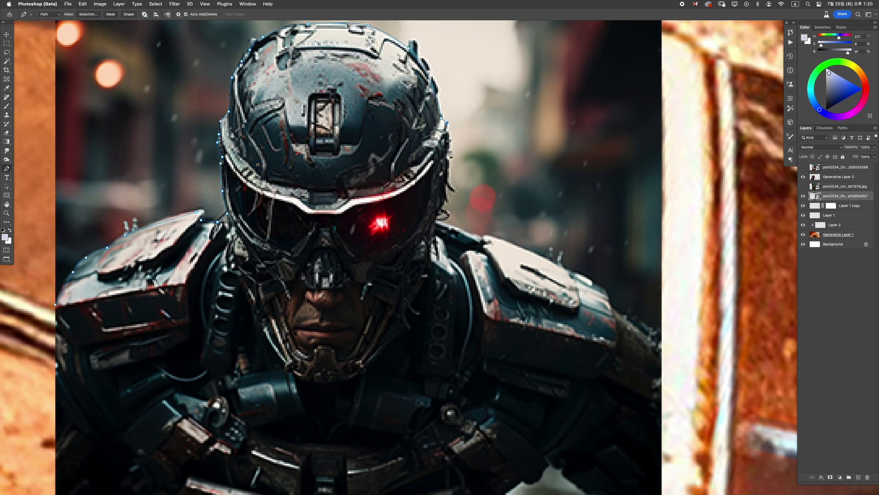
click(484, 239)
scroll(485, 239, down, 4)
scroll(484, 239, right, 4)
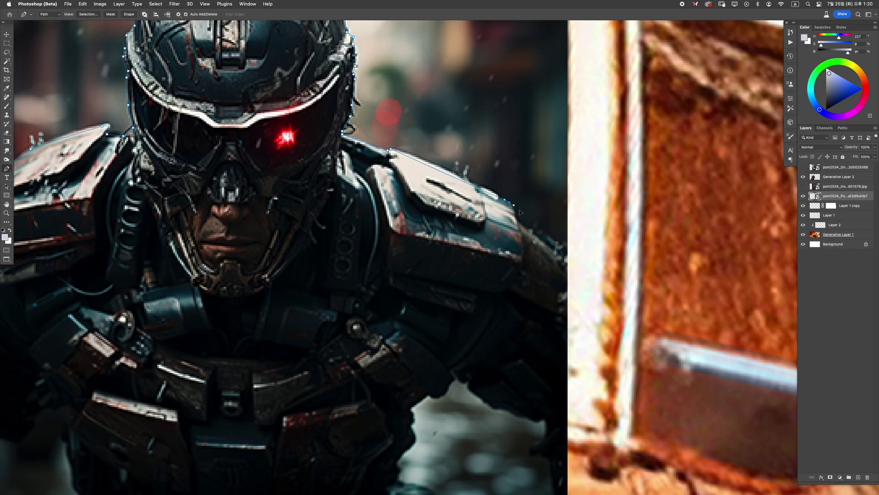
Step: Convert the traced path to a selection, copy the soldier to a new layer and remove the source image layer
key(super+Return)
key(super+minus)
key(super+minus)
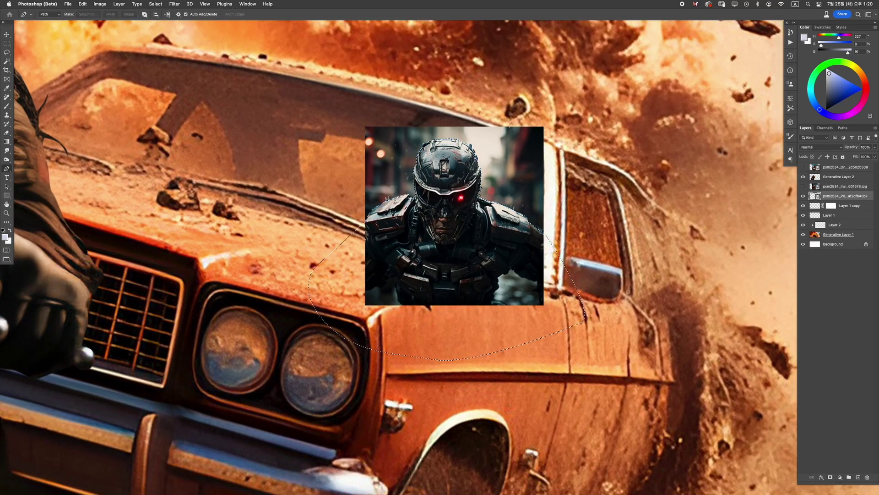
key(super+plus)
key(ctrl+j)
click(803, 205)
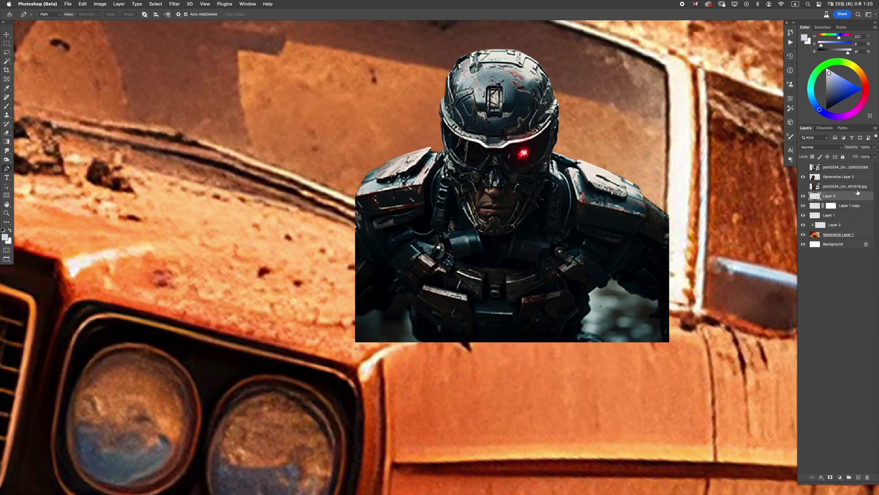
Step: Adjust the soldier layer's Blend If range to let the windshield dust show through, and mask the figure to the windshield opening
double_click(861, 195)
drag(767, 195, 749, 197)
drag(726, 197, 720, 198)
key(Return)
key(b)
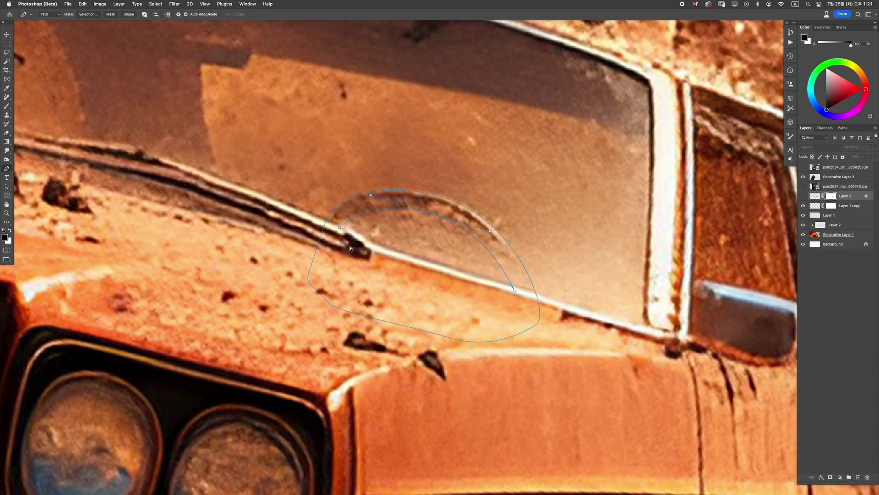
Step: Select the traced steering wheel rim with a 0.5-pixel feather and cut it out of the soldier so the wheel sits in front
key(ctrl+Return)
key(shift+F6)
text(0.5)
key(Return)
click(803, 195)
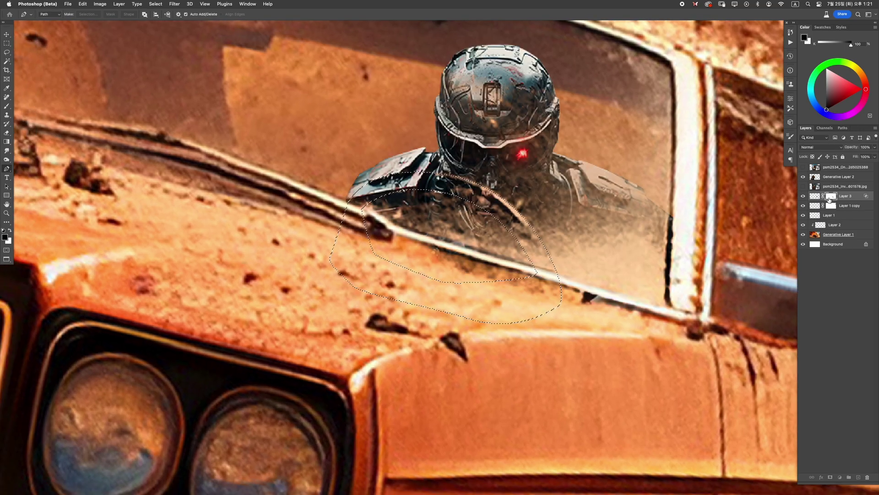
key(Delete)
key(ctrl+d)
scroll(521, 216, down, 1)
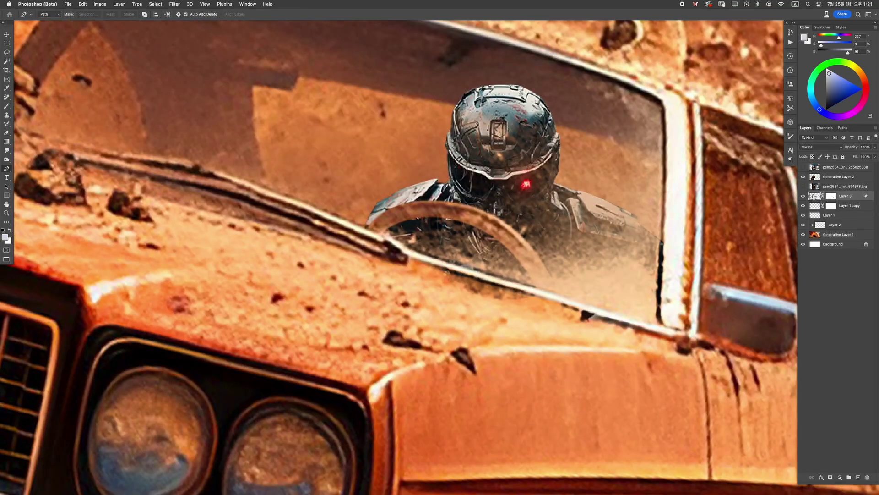
Step: Add Color Balance and Levels adjustment layers clipped to the soldier, matching the driver to the car's warm, dusty tones
key(ctrl+b)
key(Escape)
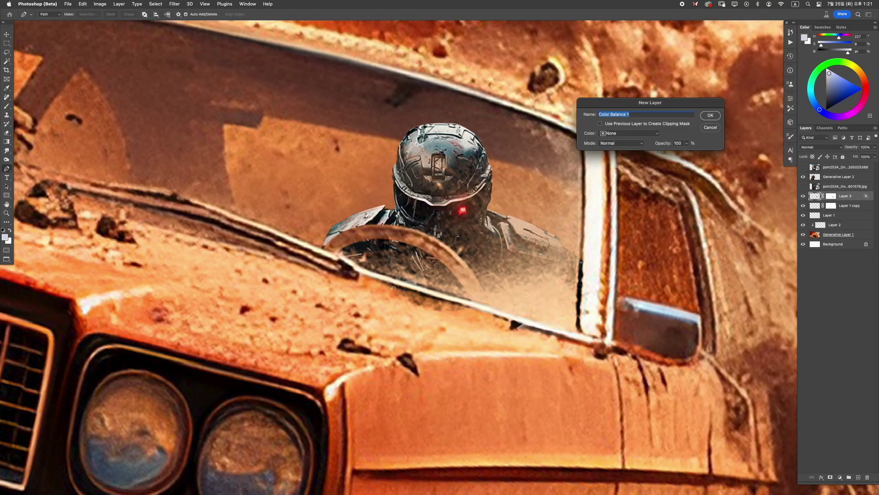
click(600, 123)
key(Return)
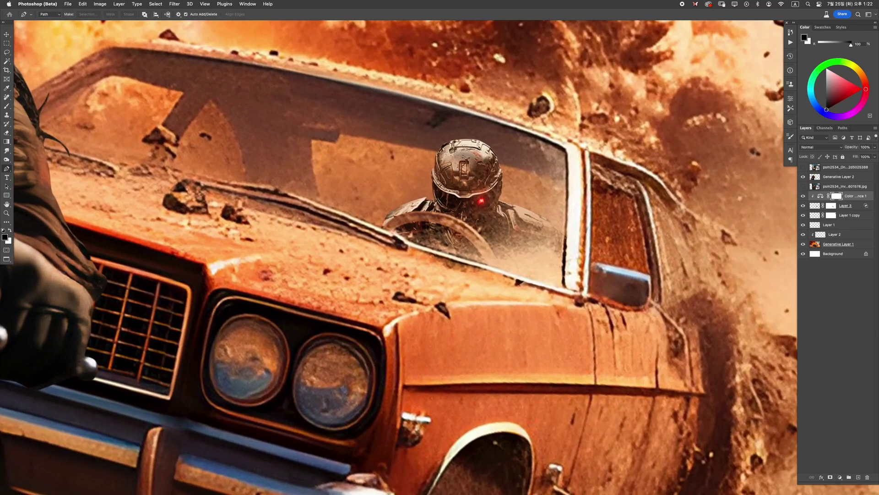
key(ctrl+l)
key(Return)
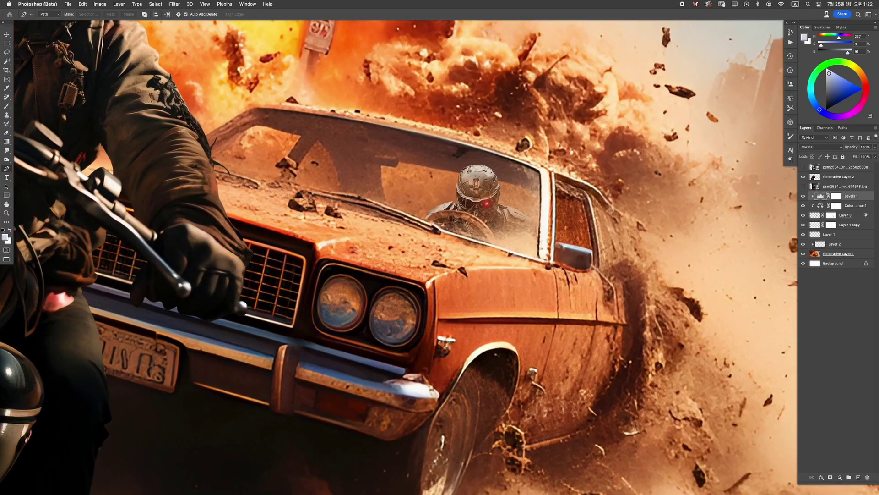
Step: Create a new layer clipped above the driver's Levels adjustment and brush dark brown shading over the top of the helmet
click(846, 215)
key(alt+bracketright)
key(ctrl+shift+n)
key(Return)
key(b)
drag(458, 137, 481, 137)
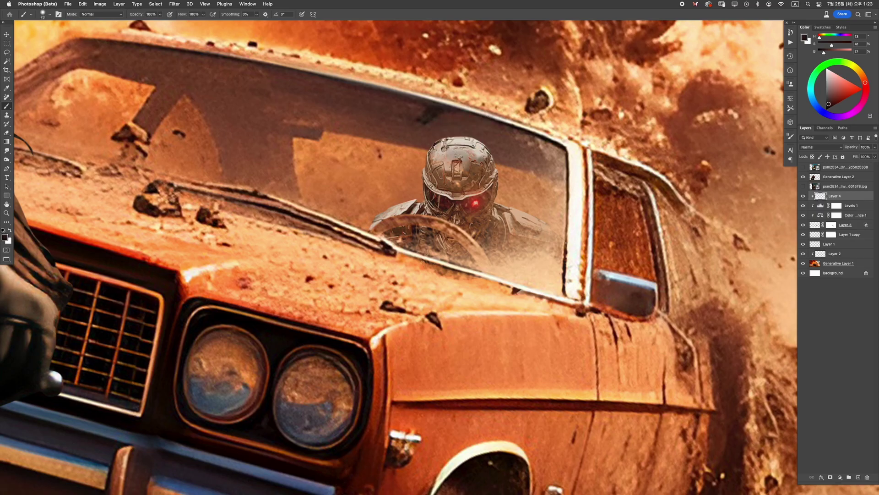
scroll(519, 176, up, 3)
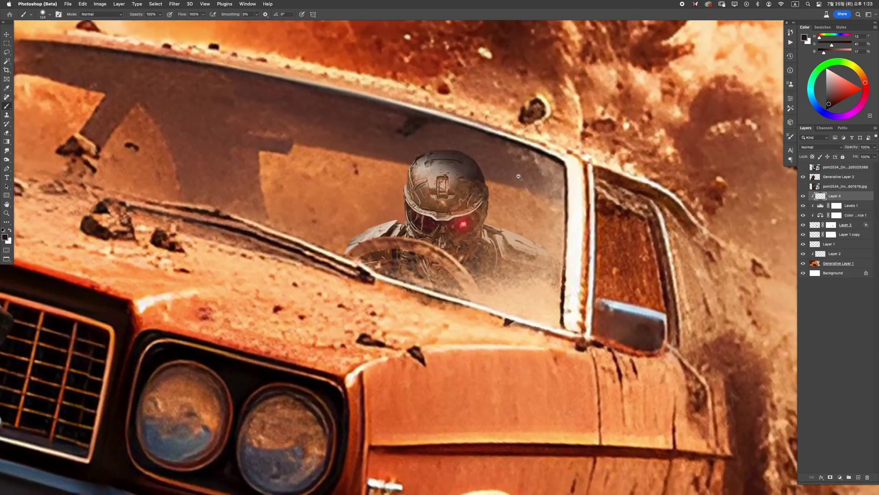
Step: Adjust the helmet shading layer with Levels and compare the driver with the layer shown and hidden
key(ctrl+l)
drag(635, 182, 648, 182)
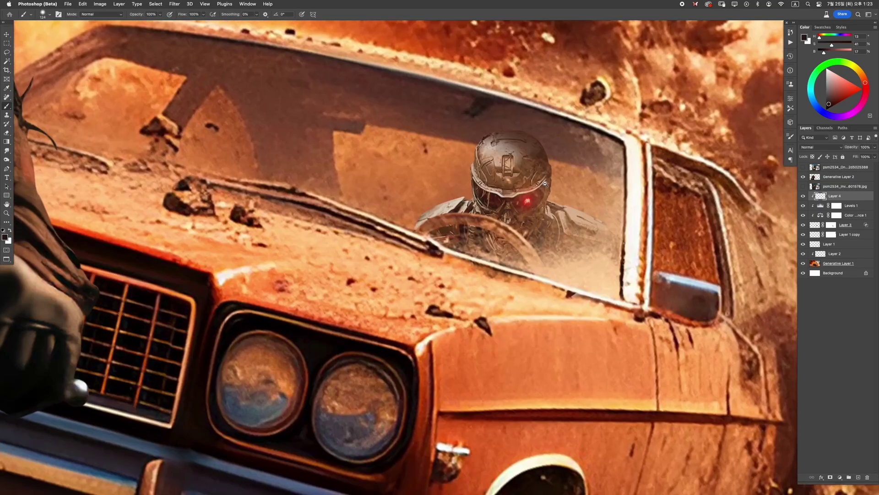
alt+click(803, 196)
alt+click(804, 196)
alt+click(815, 200)
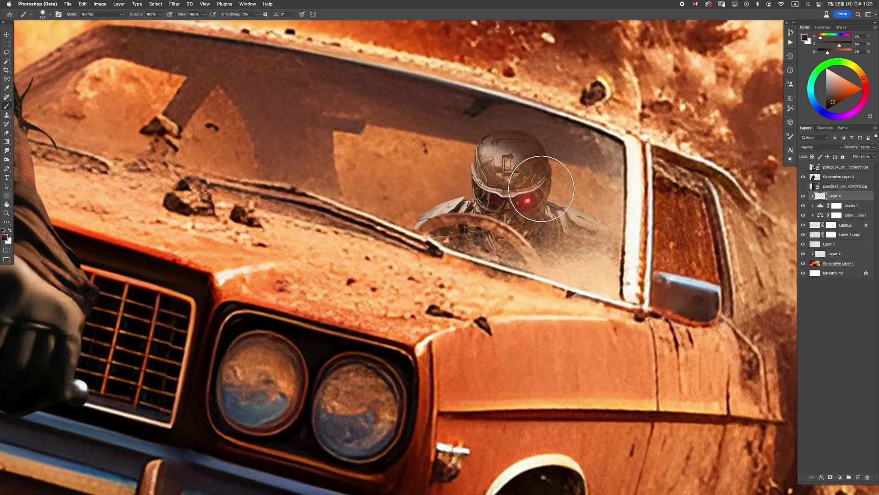
Step: Brush dark orange-brown shading over the side of the driver's helmet with a smaller brush at 30% opacity
key(bracketleft)
key(bracketleft)
key(3)
mouse_move(541, 184)
mouse_down()
mouse_move(545, 151)
mouse_move(559, 185)
mouse_up()
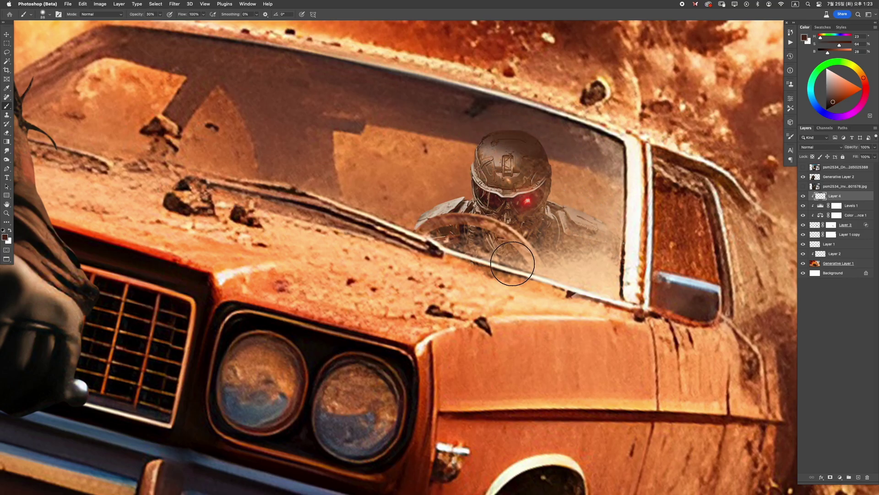
scroll(518, 302, down, 5)
scroll(518, 275, up, 2)
scroll(517, 250, down, 2)
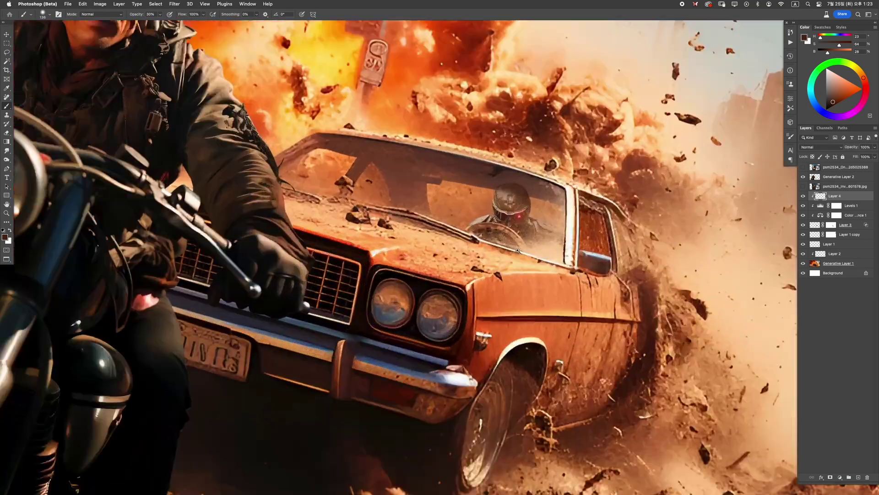
Step: Select the driver layer together with its clipped shading and adjustment layers and free-transform them to fit inside the car
click(850, 202)
scroll(524, 252, up, 2)
key(super+t)
scroll(524, 252, down, 2)
key(Return)
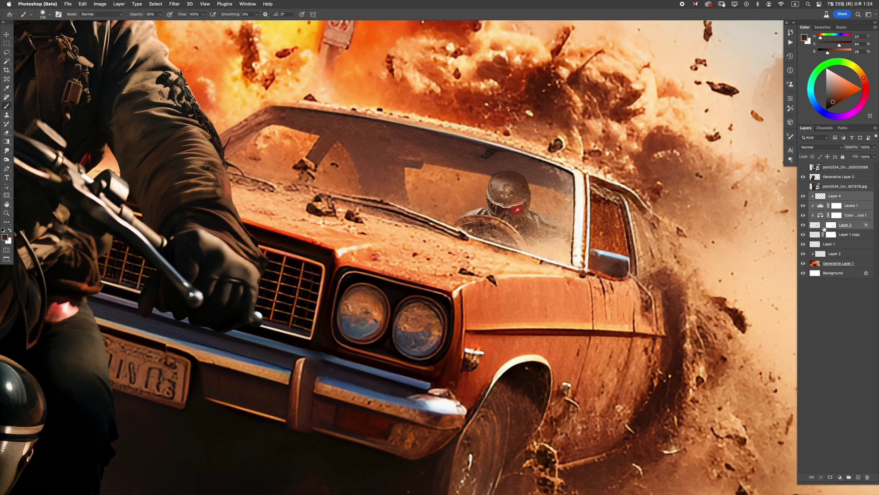
scroll(529, 268, down, 3)
scroll(529, 268, up, 2)
scroll(573, 249, down, 3)
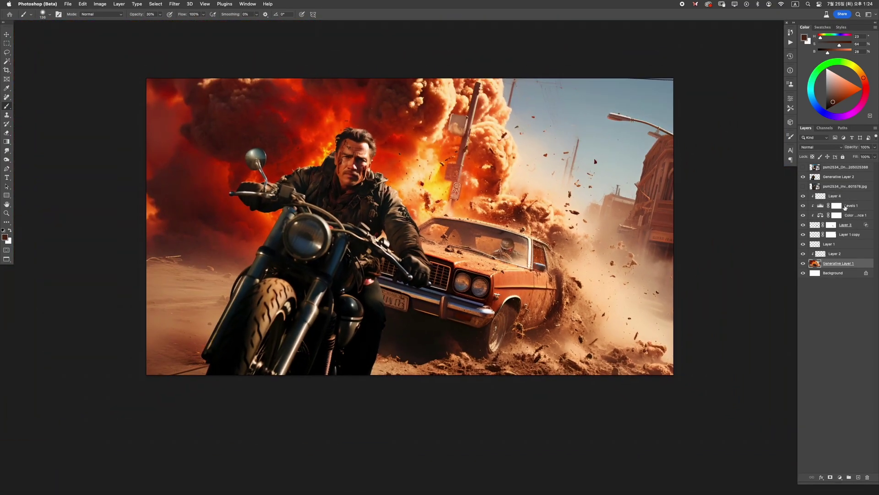
Step: Stamp the background, street lamp and driver layers into one merged copy above them
key(super+alt+e)
key(super+alt+f)
key(Return)
click(830, 477)
key(super+0)
key(super+i)
key(x)
drag(616, 240, 673, 249)
key(0)
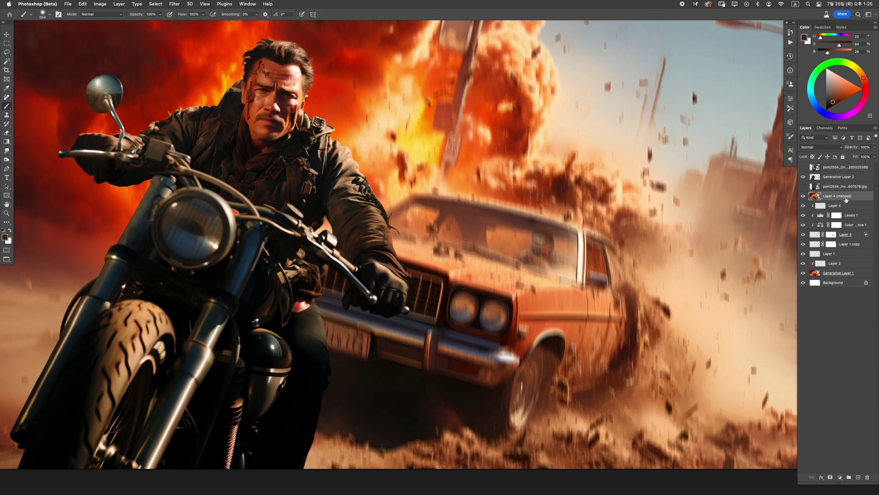
Step: Apply a vertical Motion Blur to the merged layer with an angle of 90° and a distance of 28 pixels
key(super+alt+shift+e)
key(super+ctrl+alt+f)
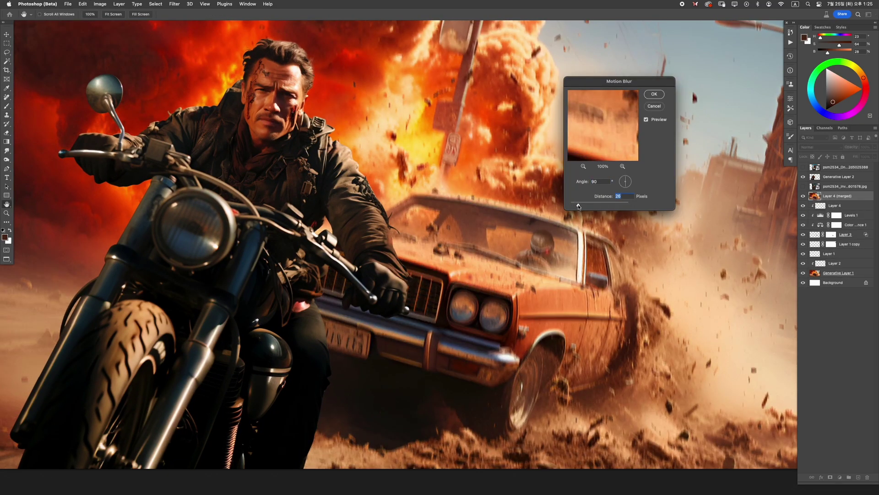
key(Return)
Step: Add a black mask to the blurred merged layer and paint white to reveal the blur on the car and explosion
key(super+alt+shift+m)
key(super+0)
drag(439, 315, 466, 317)
drag(348, 215, 369, 236)
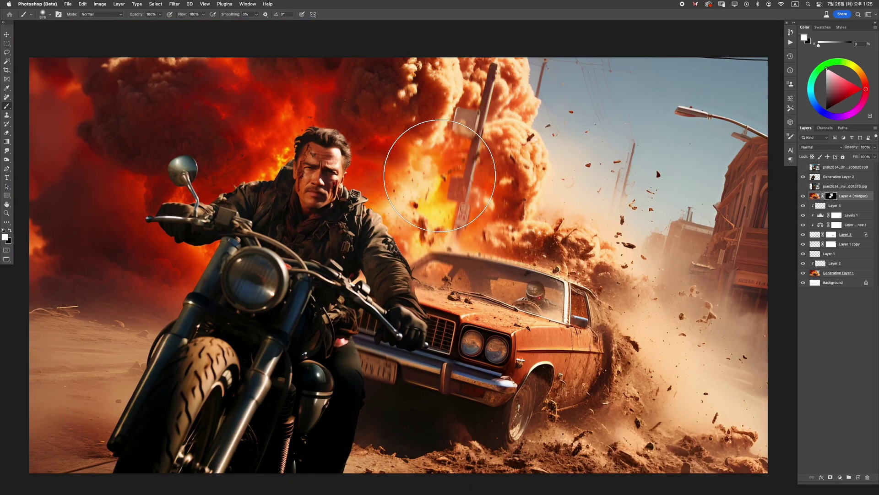
Step: Paint the blur mask white around the car's front bumper, license plate and the ground beneath
scroll(404, 144, down, 10)
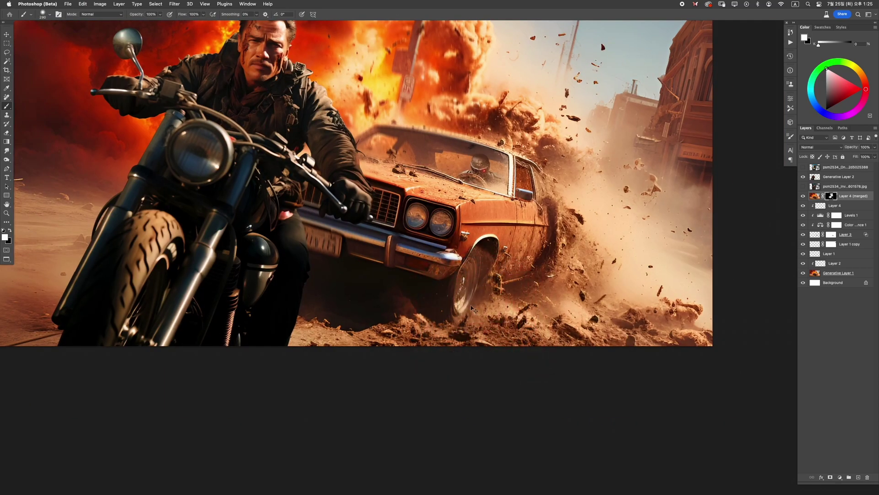
scroll(373, 265, up, 5)
drag(373, 265, 362, 266)
scroll(456, 300, down, 3)
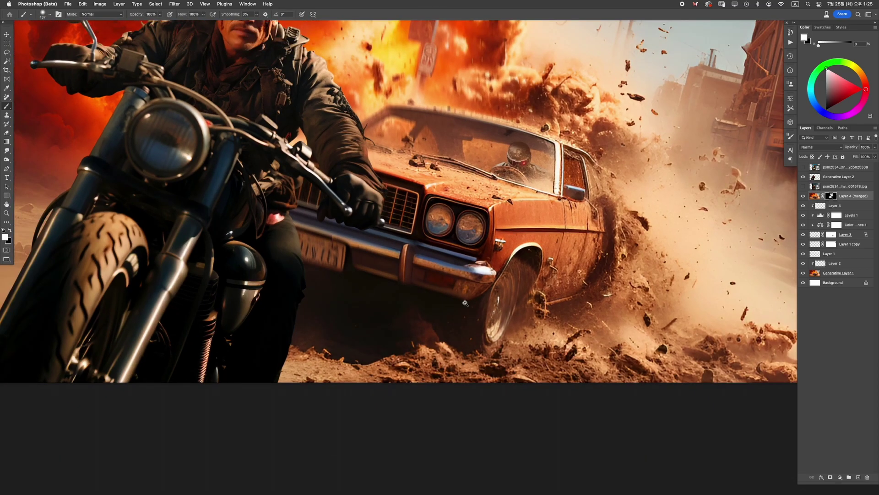
scroll(456, 301, up, 2)
scroll(436, 211, down, 5)
Step: Extend the masked motion blur around the street lamp and scene edges with a larger soft brush, checking the whole composite
scroll(482, 154, up, 8)
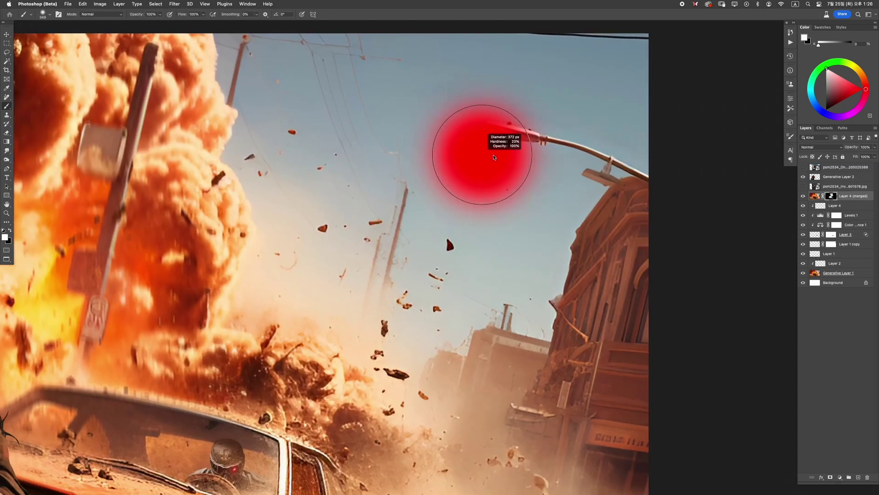
scroll(490, 172, down, 6)
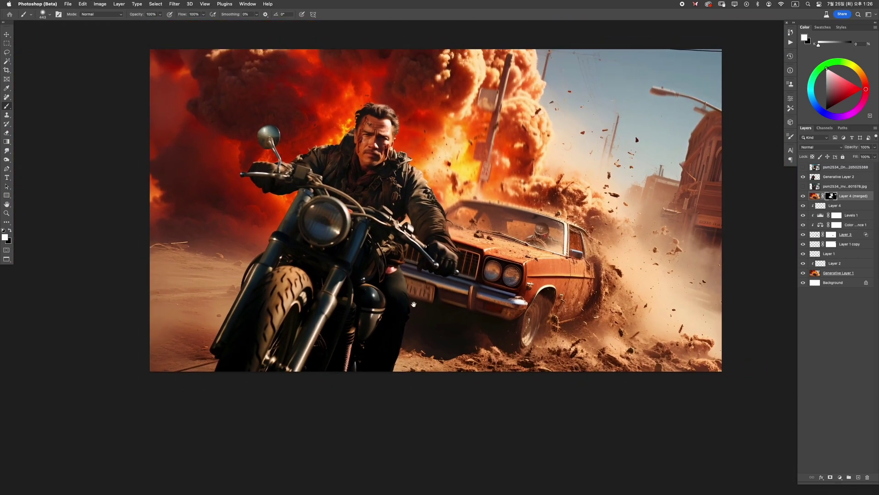
scroll(464, 328, up, 5)
scroll(464, 328, down, 5)
scroll(428, 319, up, 5)
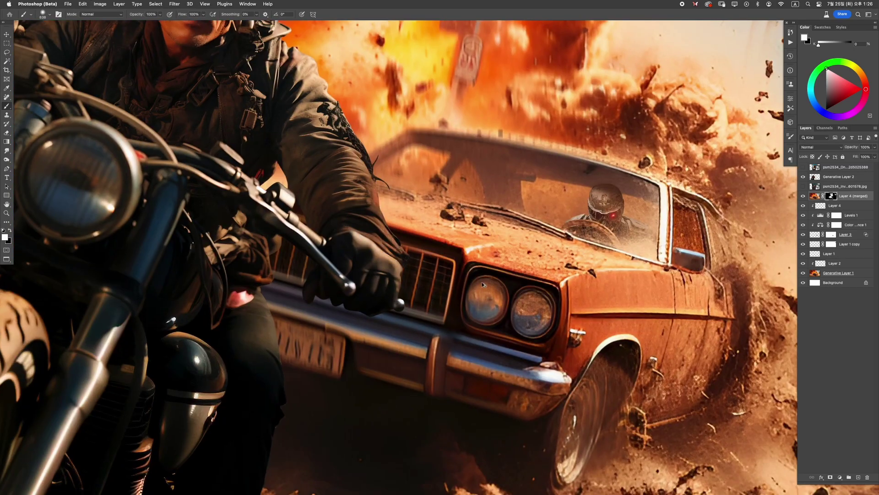
scroll(401, 239, up, 1)
scroll(402, 240, down, 7)
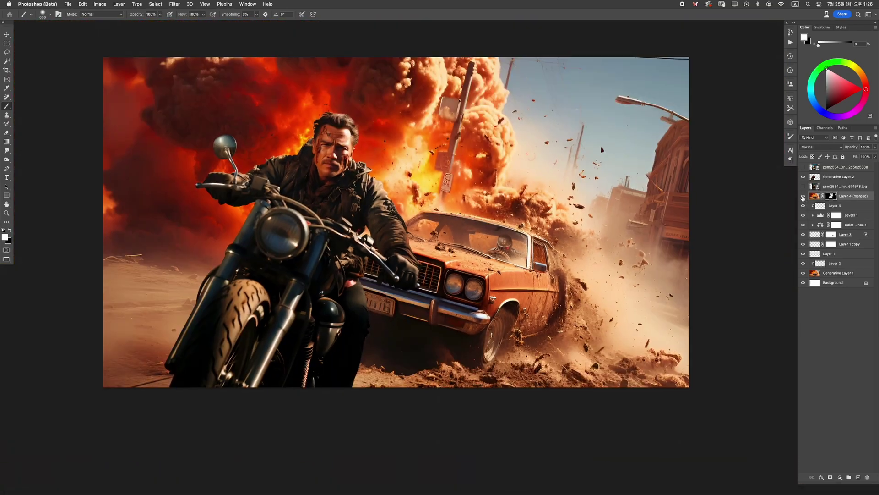
scroll(609, 325, up, 2)
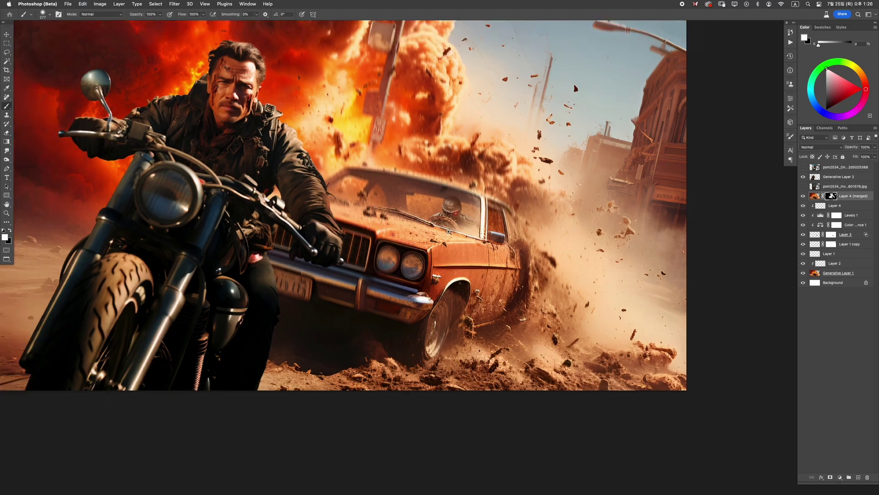
Step: Extend the motion blur mask over the dust beside the car and add a new blank layer above the blurred layer
scroll(316, 155, down, 5)
drag(624, 289, 656, 220)
key(super+shift+alt+n)
scroll(418, 324, down, 3)
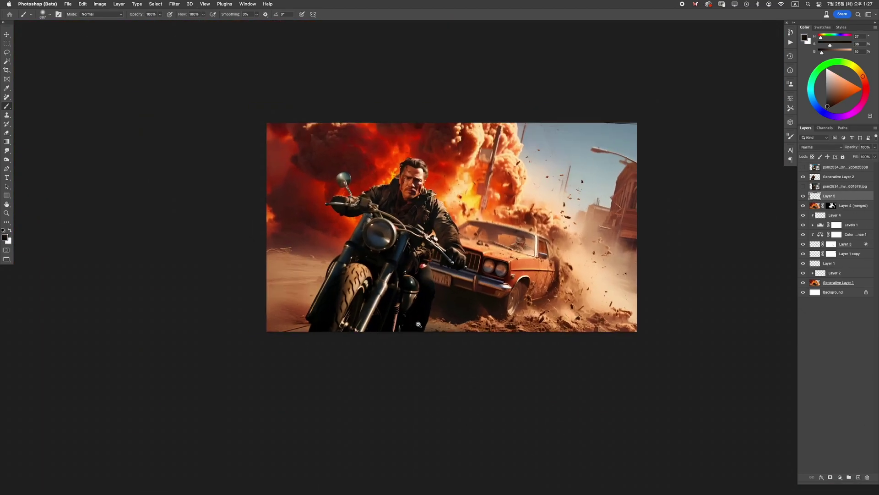
scroll(418, 324, up, 2)
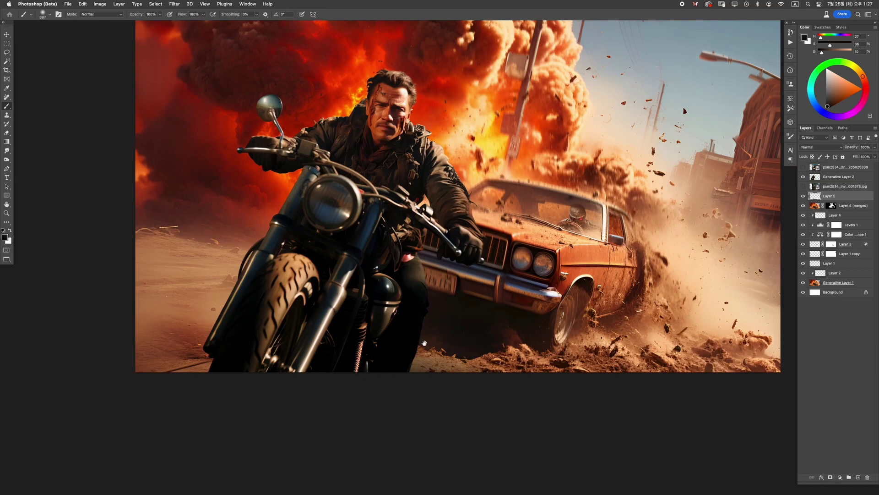
scroll(422, 343, down, 1)
Step: Add a colorized Hue/Saturation adjustment layer with hue about 27 and saturation 90, and invert its mask to black
key(super+u)
click(478, 152)
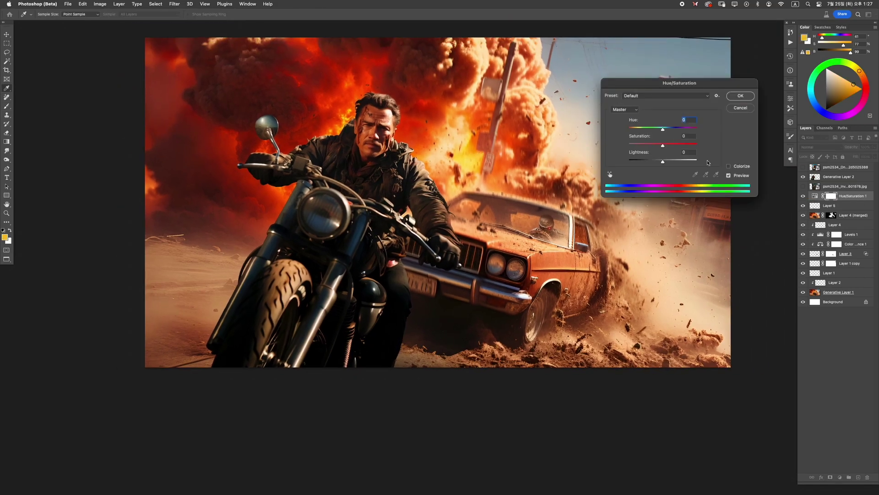
click(729, 166)
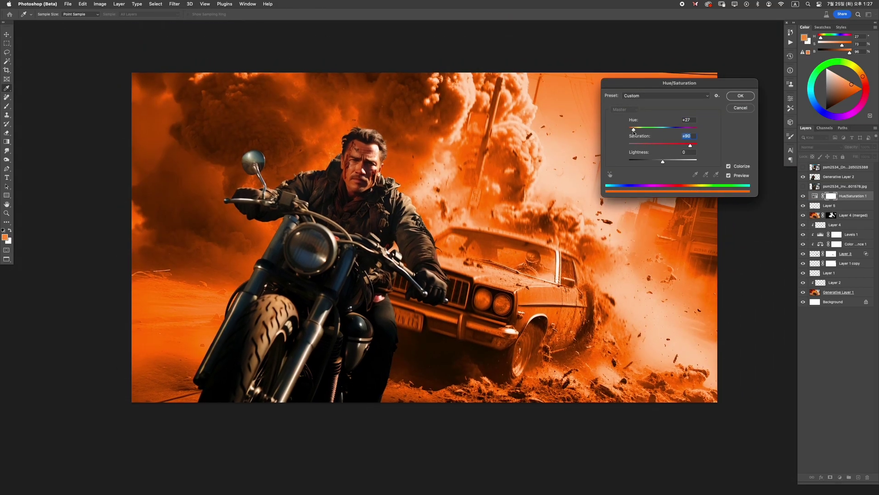
drag(634, 128, 635, 131)
key(Return)
key(super+i)
key(d)
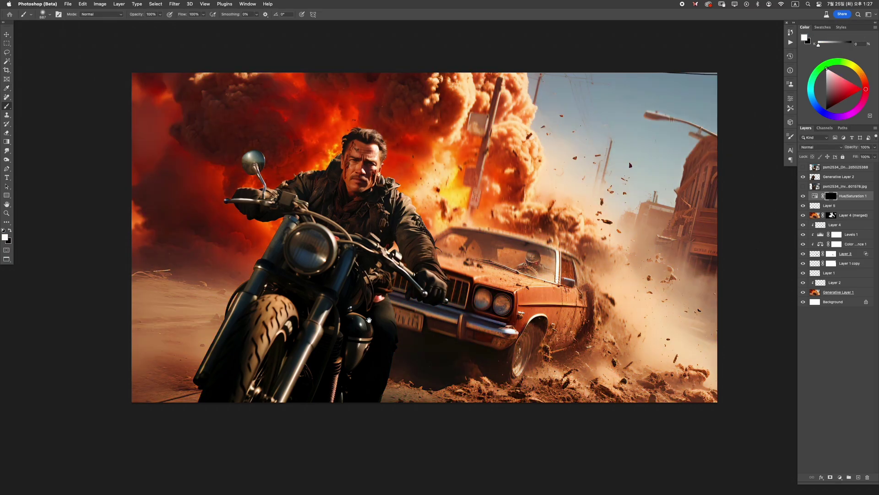
Step: Paint the Hue/Saturation mask white over the ground behind the motorcycle and along the car's roof and hood
key(b)
scroll(304, 265, left, 3)
mouse_move(261, 249)
mouse_down()
mouse_move(344, 266)
mouse_move(262, 270)
mouse_up()
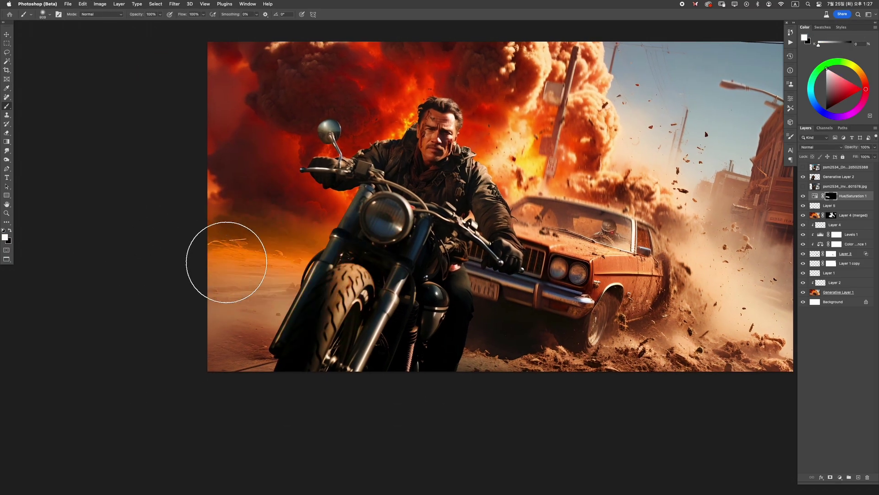
scroll(274, 259, right, 2)
key(bracketleft)
key(bracketleft)
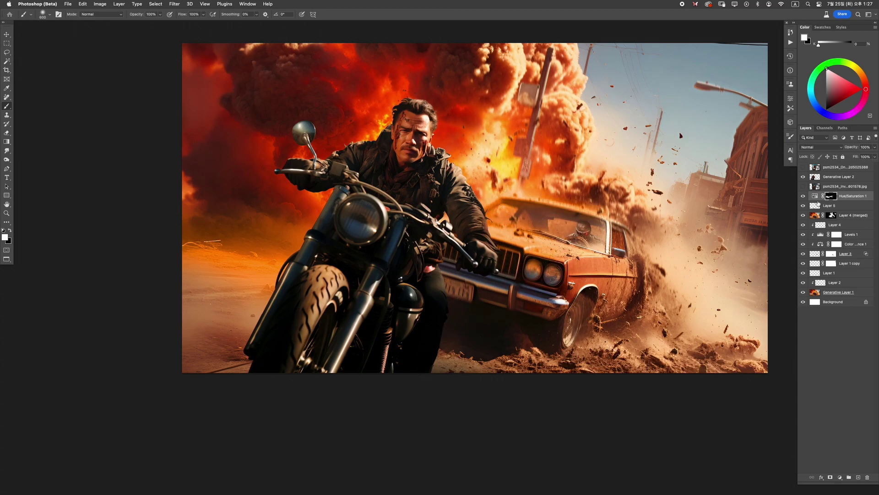
Step: Shift the colorize hue toward yellow and set the Hue/Saturation layer's blend mode to Overlay
alt+click(723, 192)
click(815, 147)
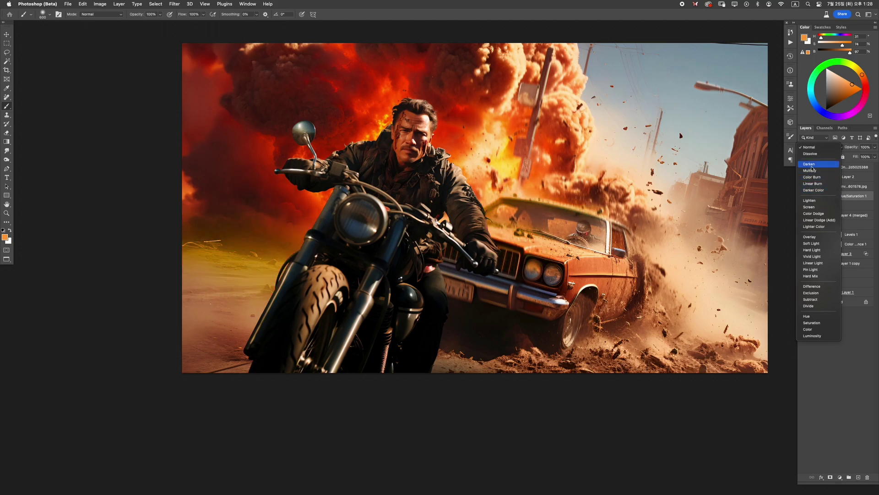
click(808, 237)
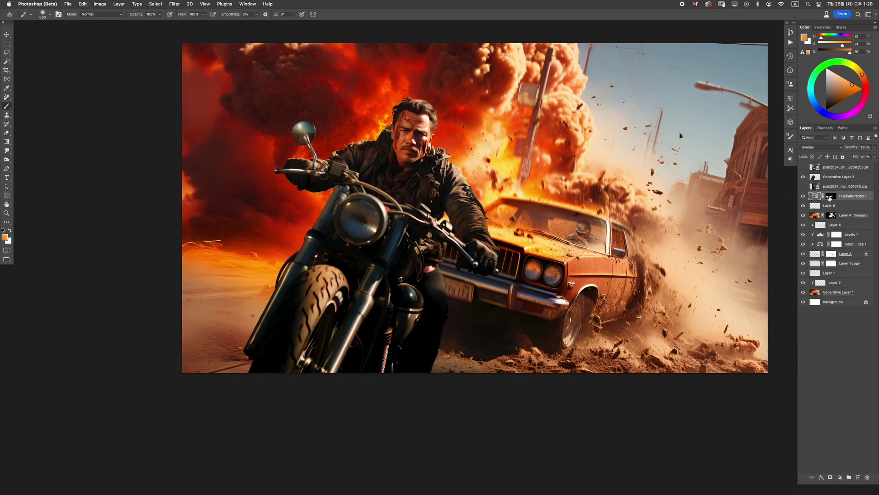
Step: Paint more of the Hue/Saturation mask white with a soft brush to spread the fiery glow over the explosion and the car
click(830, 197)
key(d)
scroll(321, 183, up, 3)
scroll(321, 183, right, 2)
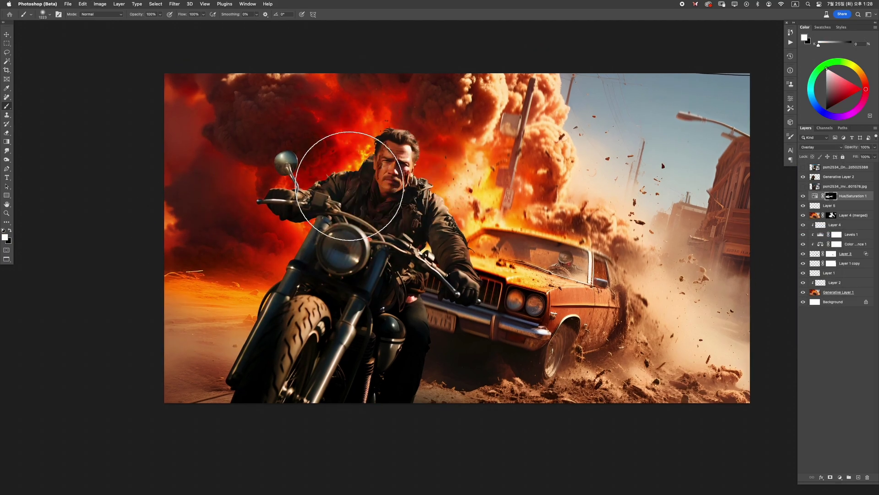
scroll(712, 228, down, 5)
scroll(712, 227, up, 5)
scroll(651, 255, right, 2)
key(bracketleft)
key(bracketleft)
key(bracketleft)
key(bracketleft)
key(bracketleft)
mouse_move(651, 255)
mouse_down()
mouse_move(666, 206)
mouse_move(641, 277)
mouse_up()
key(bracketleft)
key(bracketleft)
key(bracketleft)
key(bracketleft)
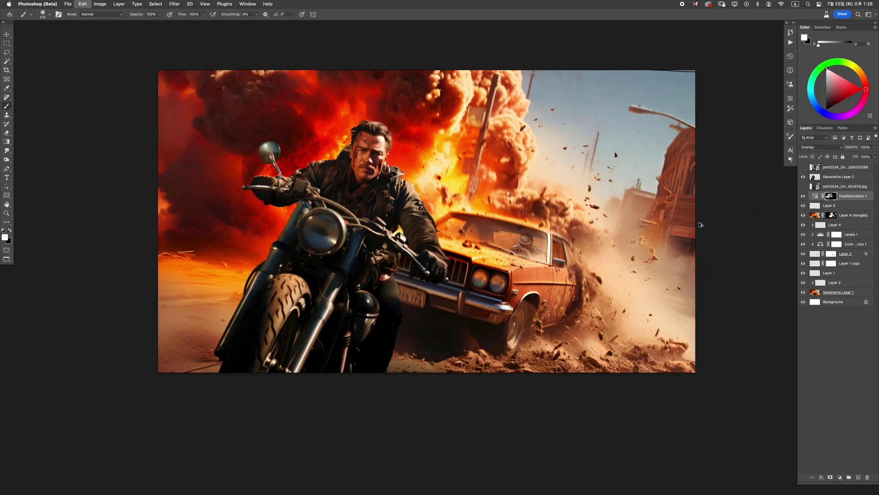
Step: Add a light peach Solid Color fill layer above the Hue/Saturation adjustment
scroll(699, 225, down, 3)
click(858, 476)
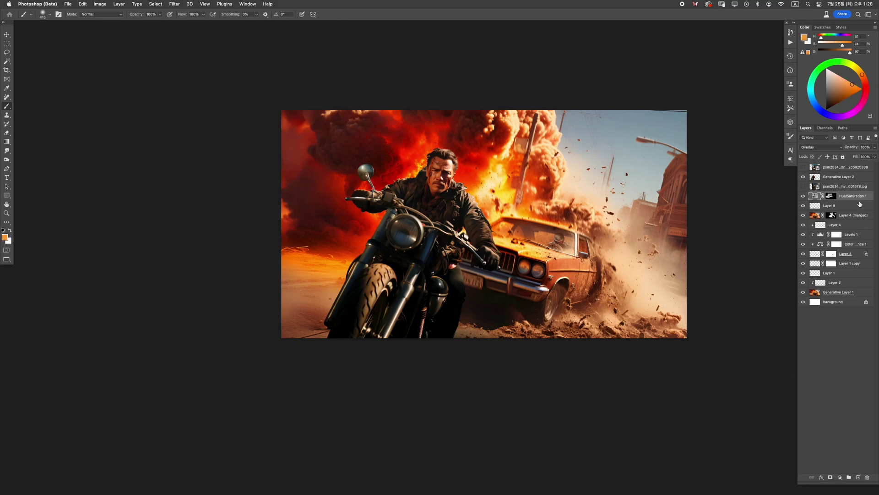
scroll(504, 239, right, 1)
scroll(504, 239, up, 2)
scroll(458, 275, down, 1)
key(bracketright)
key(bracketright)
key(bracketright)
key(bracketright)
key(bracketright)
alt+click(473, 287)
click(839, 477)
click(847, 375)
click(742, 147)
drag(731, 175, 715, 203)
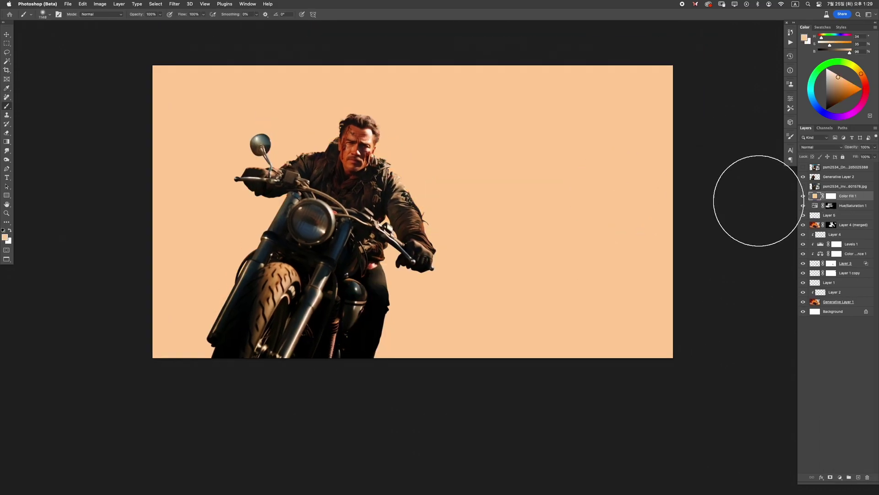
Step: Invert the Color Fill mask to black and paint white at 20% opacity around the car's front and the dusty background
key(d)
key(ctrl+i)
scroll(479, 274, down, 2)
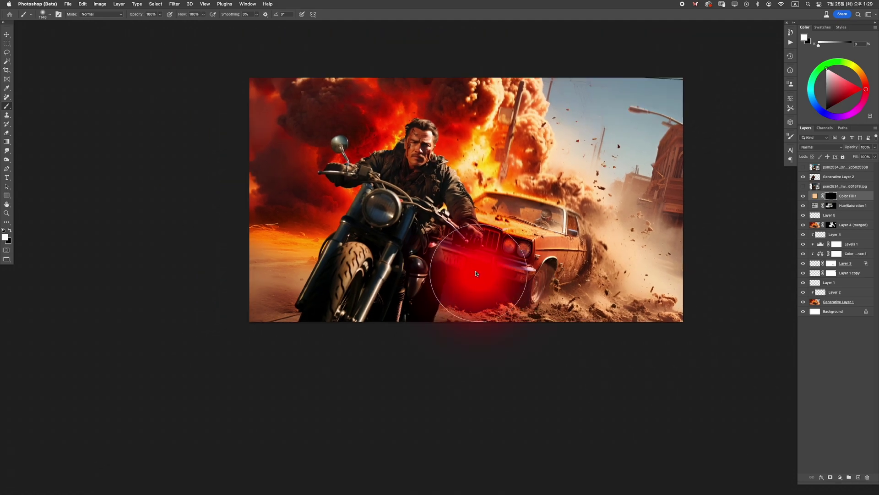
key(2)
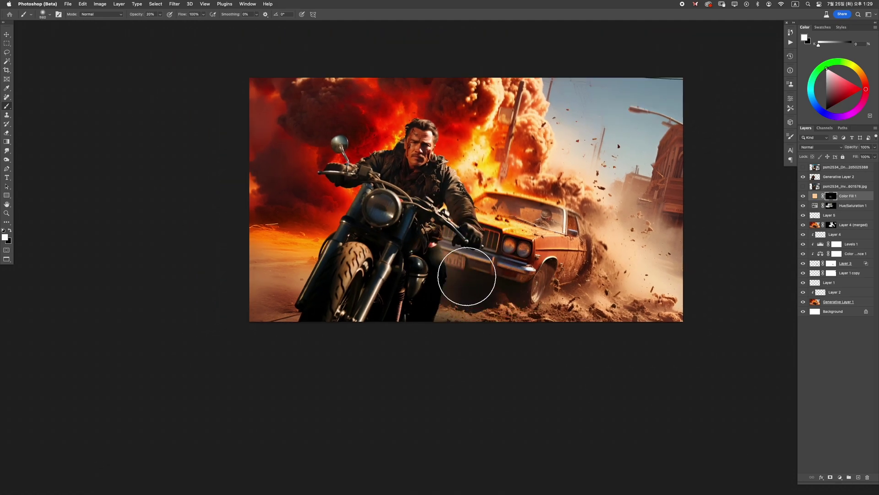
scroll(458, 279, right, 1)
mouse_move(621, 168)
mouse_down()
mouse_move(647, 162)
mouse_move(595, 160)
mouse_up()
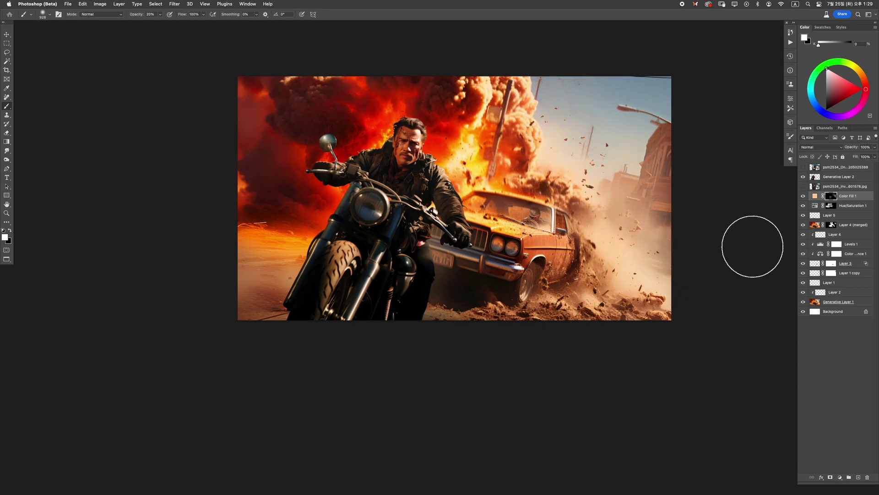
Step: Set the Color Fill layer's blend mode to Screen and toggle its visibility to compare the haze
click(822, 147)
click(820, 204)
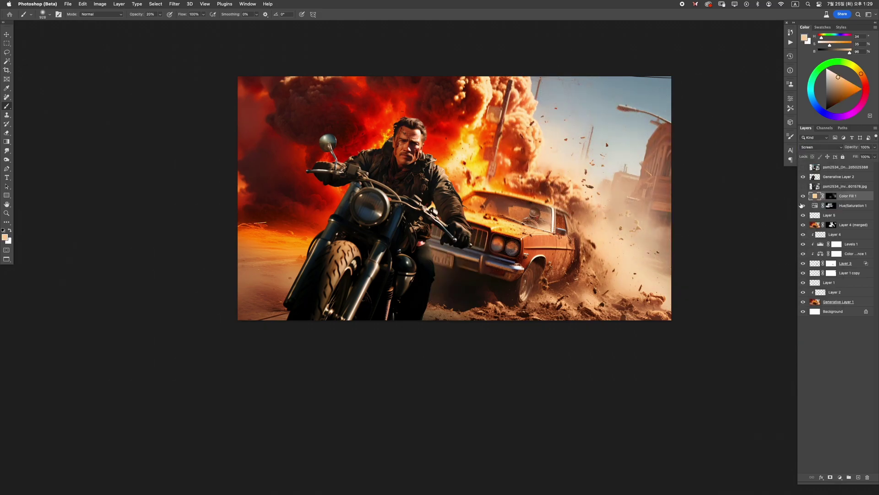
click(803, 198)
scroll(442, 250, down, 1)
scroll(442, 251, up, 2)
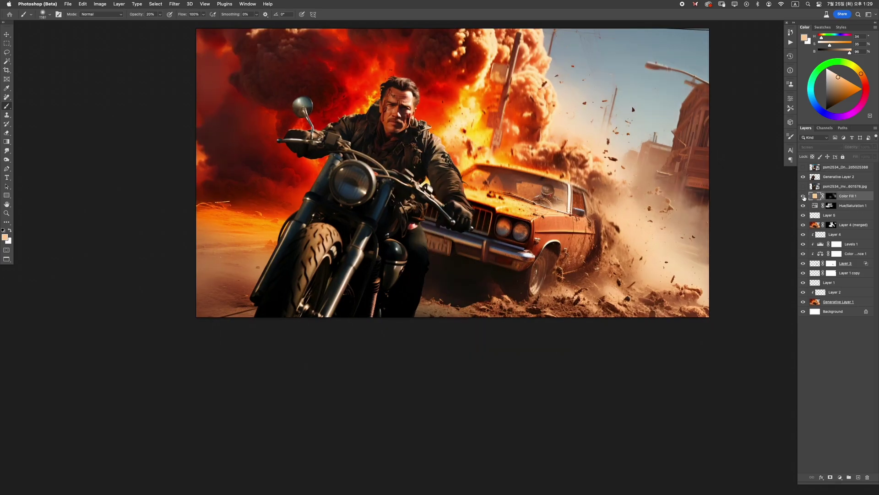
Step: Refine the Color Fill mask around the car's bumper and underside with large soft white and black brushes
key(d)
mouse_move(468, 263)
mouse_down()
mouse_move(464, 309)
mouse_move(410, 296)
mouse_move(360, 327)
mouse_move(429, 287)
mouse_move(453, 245)
mouse_up()
scroll(501, 223, down, 1)
scroll(501, 223, right, 2)
key(x)
key(bracketright)
key(bracketright)
key(bracketright)
key(bracketright)
key(bracketright)
key(bracketright)
key(bracketright)
key(bracketleft)
key(bracketleft)
key(bracketleft)
key(bracketleft)
key(bracketleft)
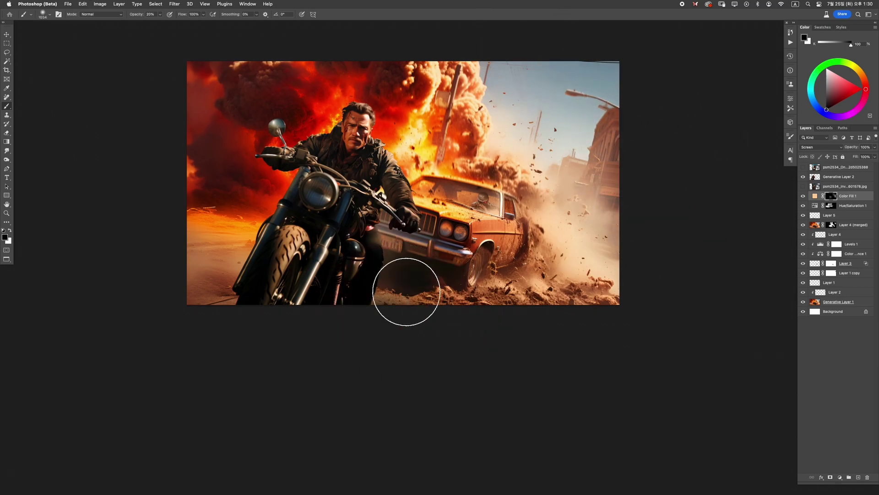
key(0)
scroll(392, 312, up, 2)
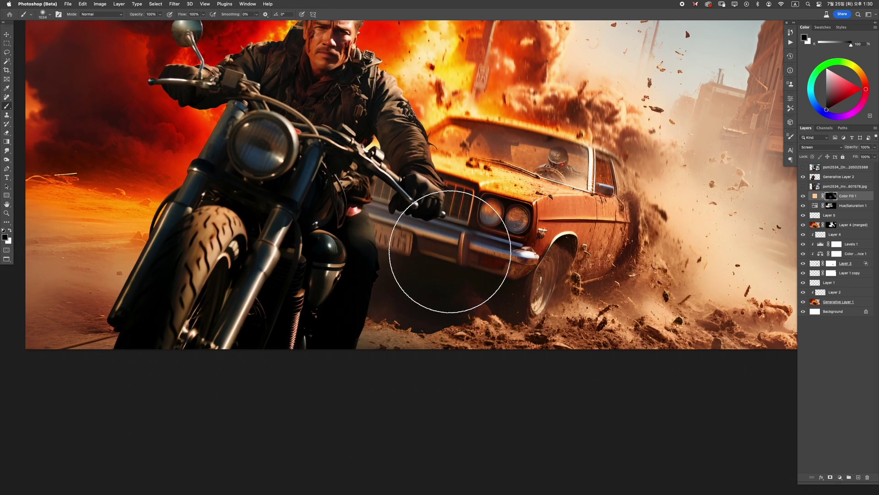
scroll(425, 296, down, 2)
scroll(425, 297, down, 1)
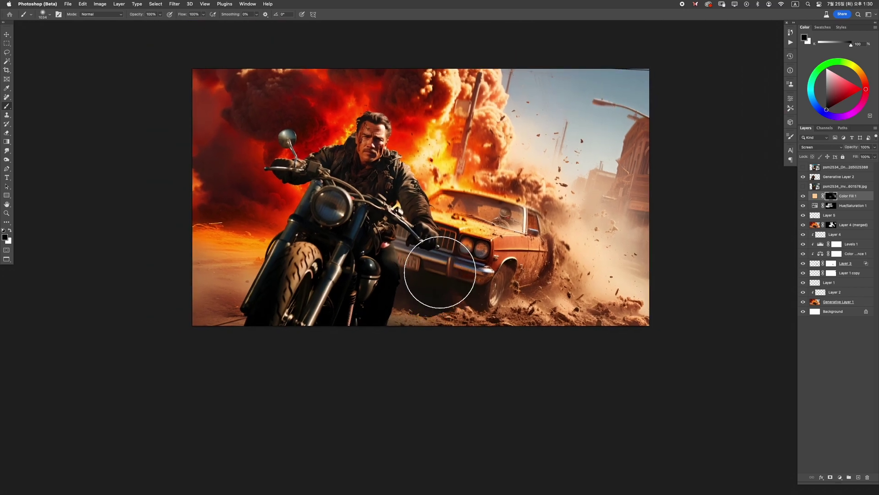
Step: Remove the hidden reference image beneath the rider layer and move the rider about 1.14 cm to the left
drag(454, 259, 442, 258)
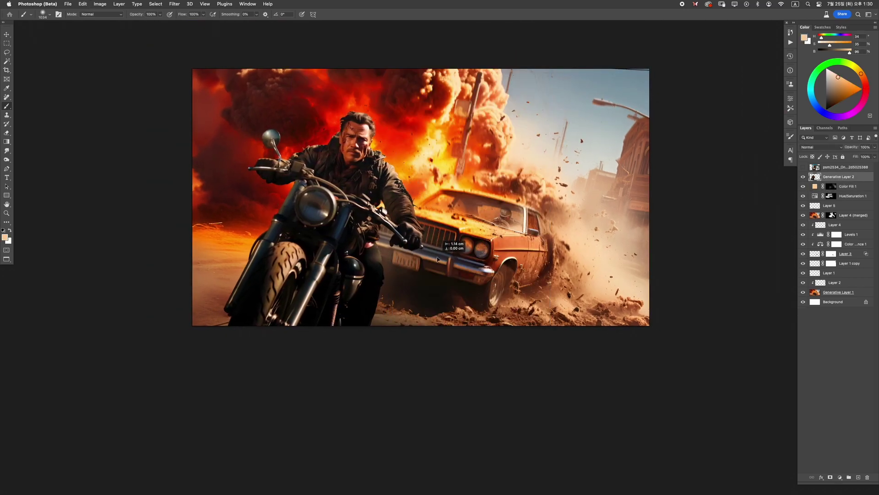
scroll(437, 259, down, 1)
scroll(438, 259, up, 2)
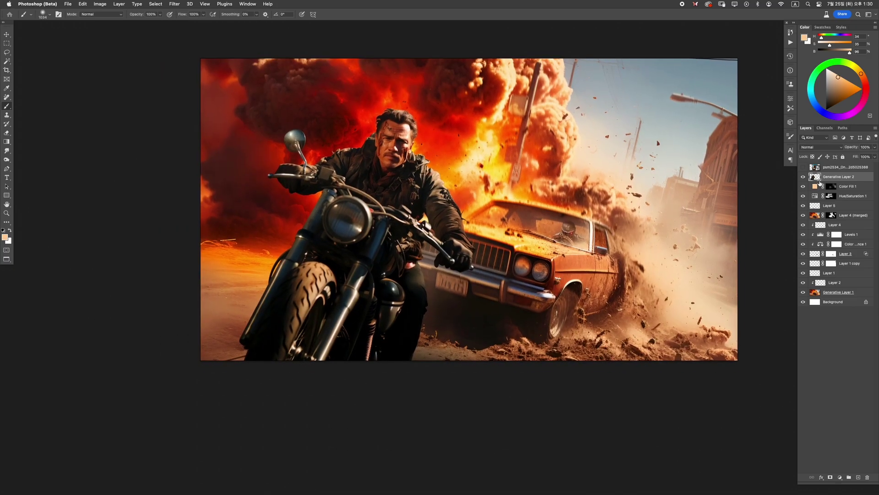
Step: Duplicate the rider layer, darken the copy to black with Levels and place it beneath the original
key(super+j)
key(super+l)
drag(709, 183, 625, 183)
key(Return)
key(super+bracketleft)
Step: Transform the darkened rider copy into a cast shadow on the ground to the left of the front wheel
key(super+t)
drag(357, 91, 188, 214)
drag(140, 242, 153, 269)
mouse_move(367, 299)
mouse_down()
mouse_move(370, 290)
mouse_move(326, 341)
mouse_move(370, 290)
mouse_up()
key(Return)
key(b)
scroll(374, 325, up, 2)
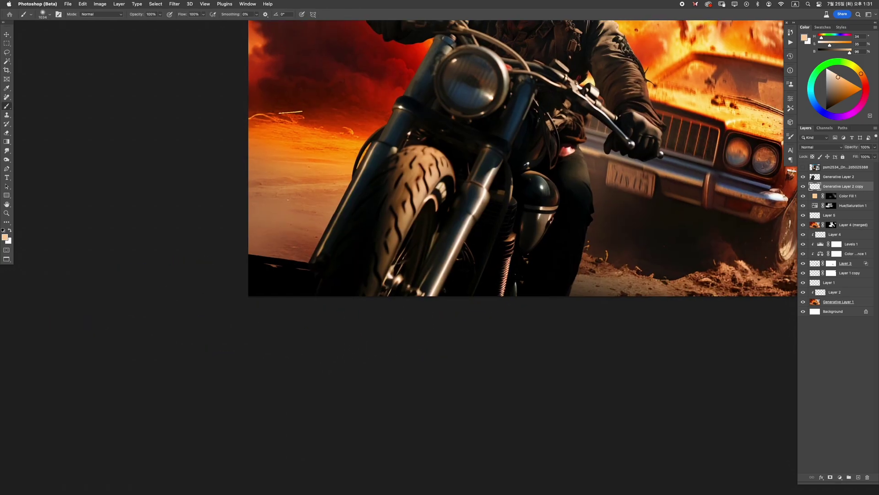
click(820, 147)
key(Escape)
Step: Scale the rider layer up to 103.17% and nudge it into place over the shadow
key(l)
scroll(768, 185, down, 2)
scroll(769, 186, up, 1)
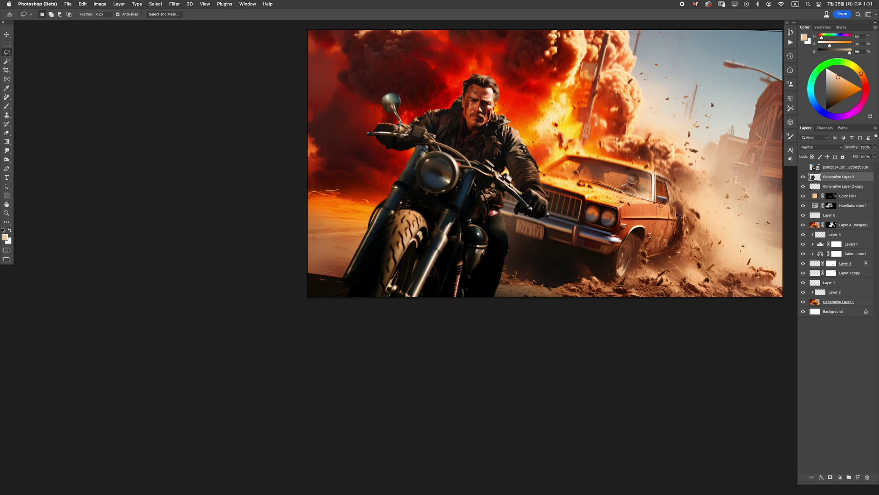
key(ctrl+t)
scroll(246, 127, down, 1)
drag(330, 290, 324, 295)
drag(424, 234, 423, 236)
key(Return)
scroll(537, 217, up, 1)
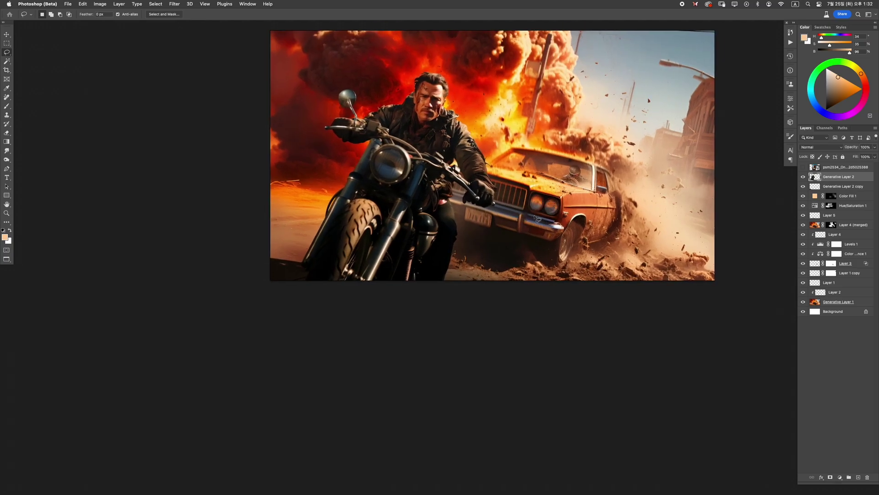
key(ctrl+t)
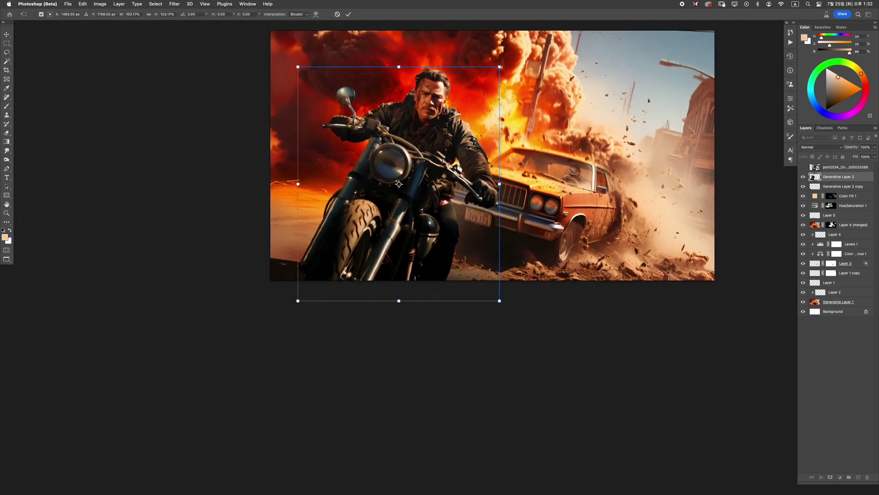
key(Return)
scroll(540, 156, down, 2)
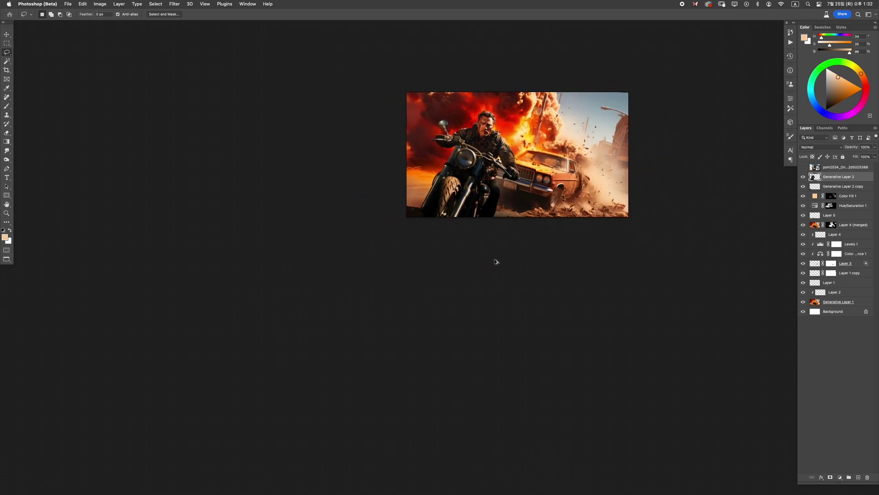
scroll(582, 137, up, 2)
drag(585, 153, 590, 158)
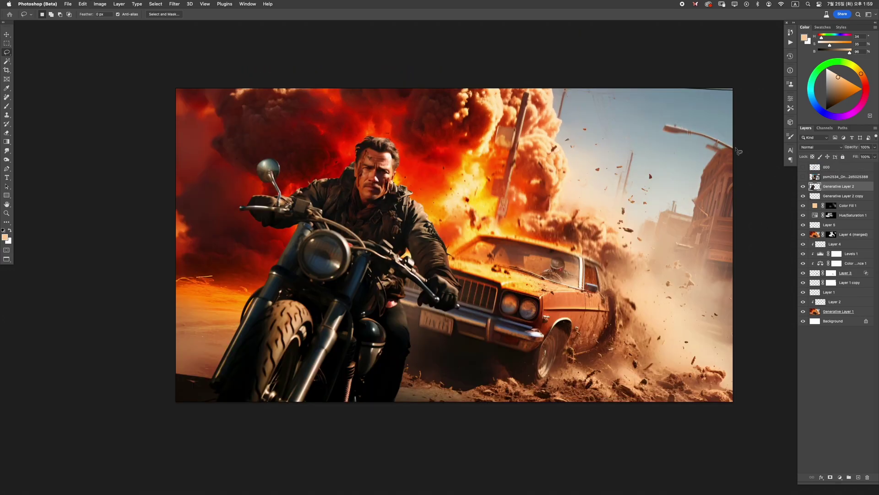
Step: Liquify the rider's mouth and chin with a size 70 warp brush and apply the filter
scroll(384, 171, up, 5)
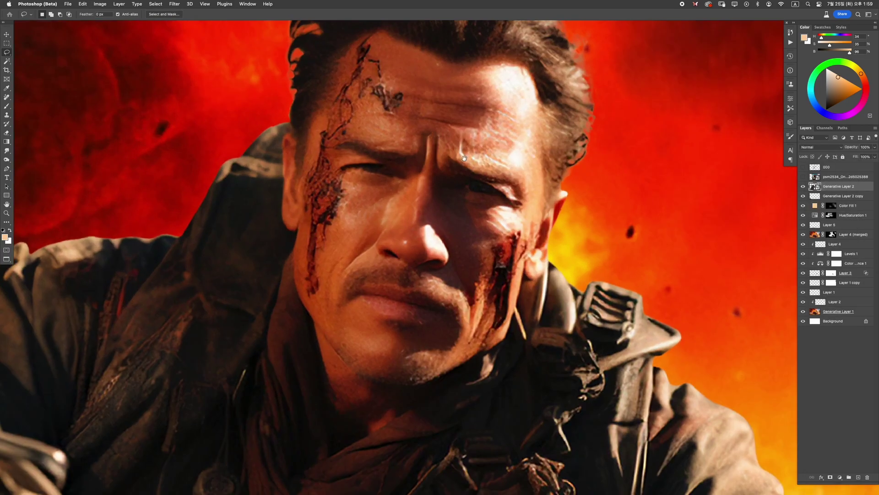
key(super+shift+x)
scroll(359, 293, up, 5)
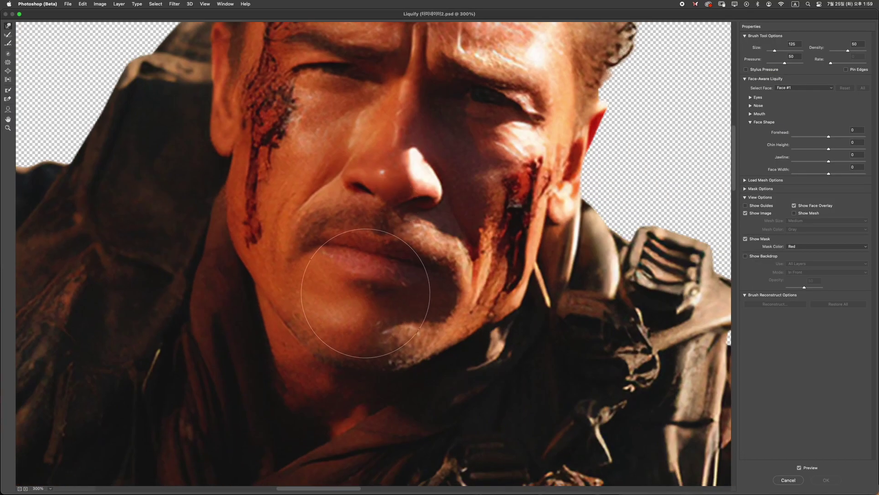
key(bracketleft)
mouse_move(365, 293)
mouse_down()
mouse_move(372, 286)
mouse_move(335, 295)
mouse_up()
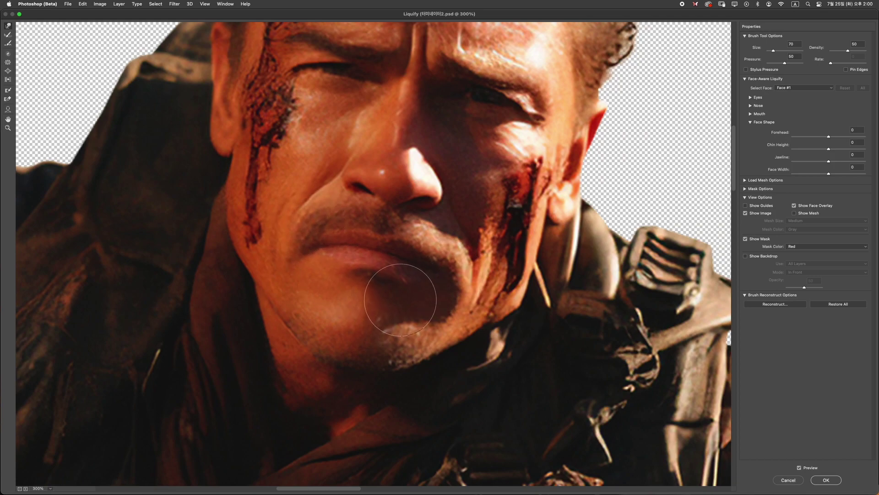
key(Return)
scroll(412, 68, down, 5)
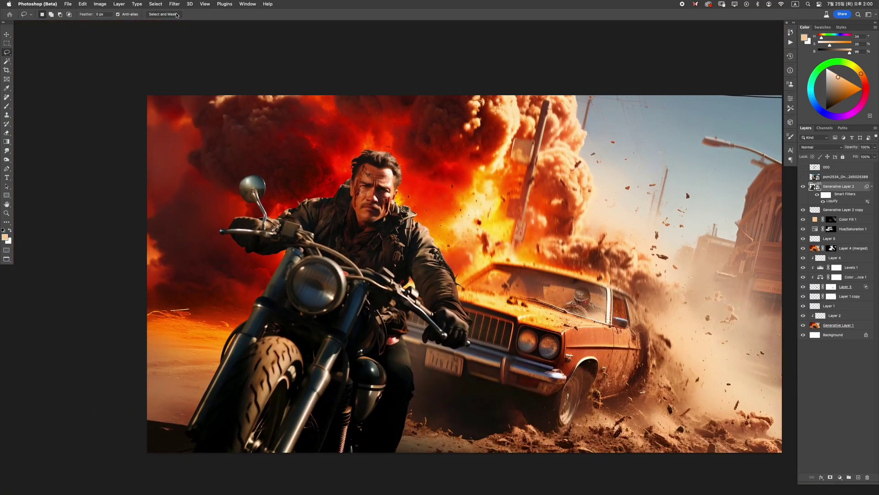
Step: Apply a Field Blur to the rider layer with several pins, keeping the face sharp while softening the motorcycle
click(174, 4)
mouse_move(197, 100)
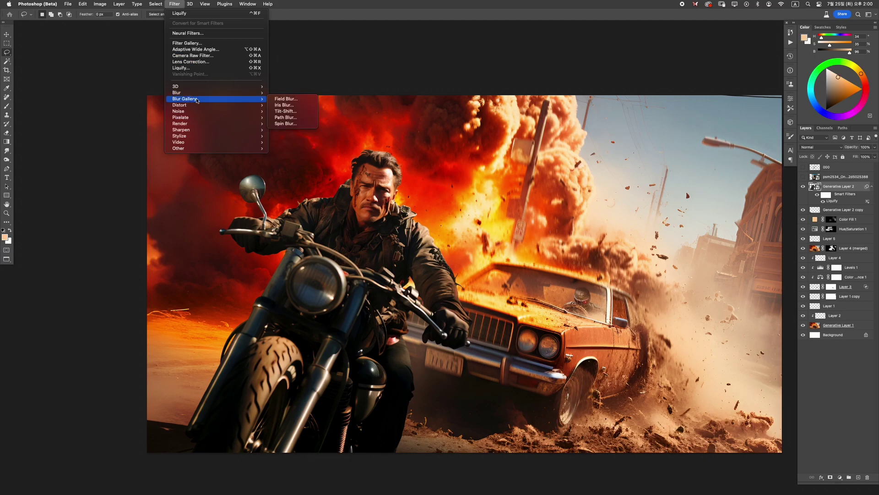
click(286, 99)
drag(380, 215, 375, 220)
click(226, 331)
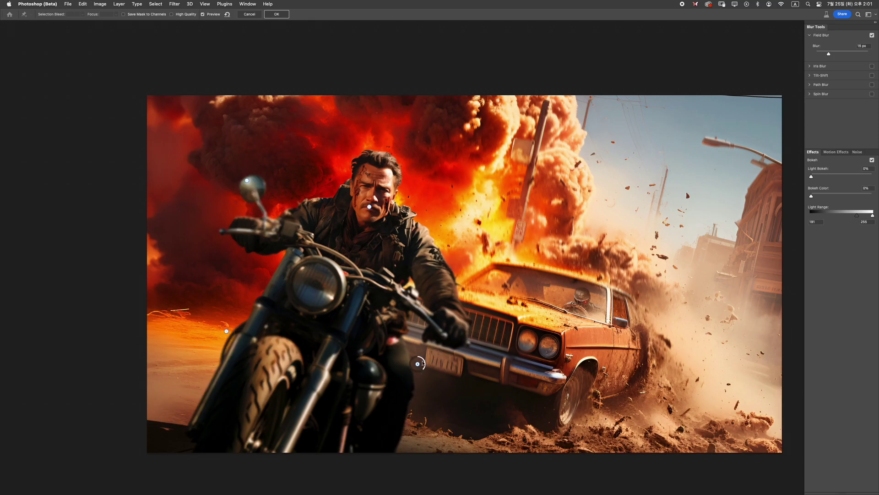
click(443, 291)
key(Return)
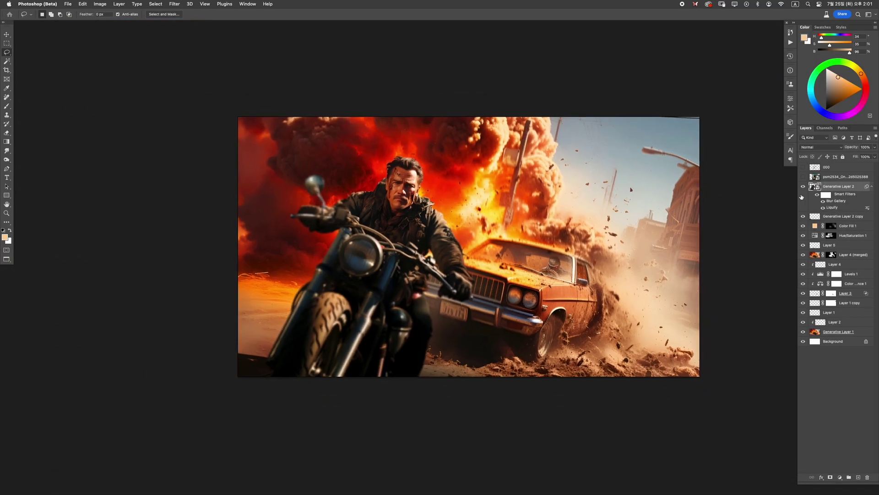
drag(397, 324, 522, 251)
right_click(861, 189)
click(825, 257)
key(super+z)
Step: Try a Path Blur on the whole rider layer along a curved path following the front wheel
click(175, 4)
click(293, 121)
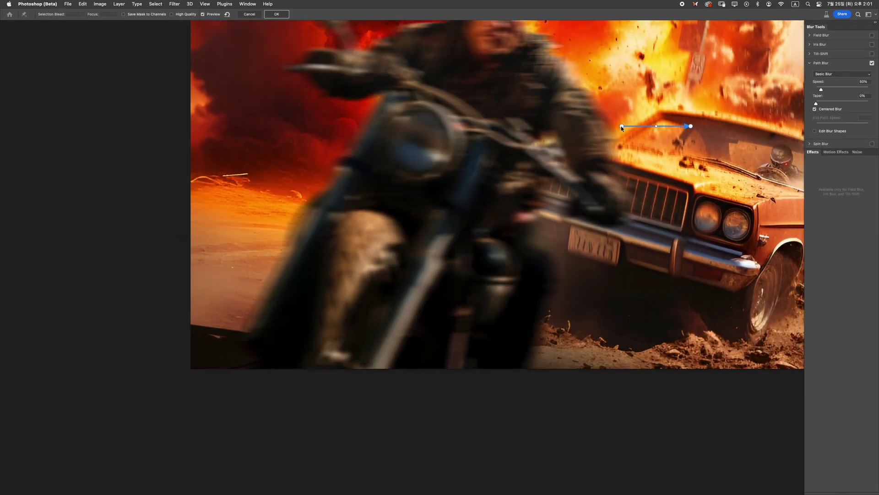
key(Delete)
double_click(290, 391)
drag(334, 302, 325, 300)
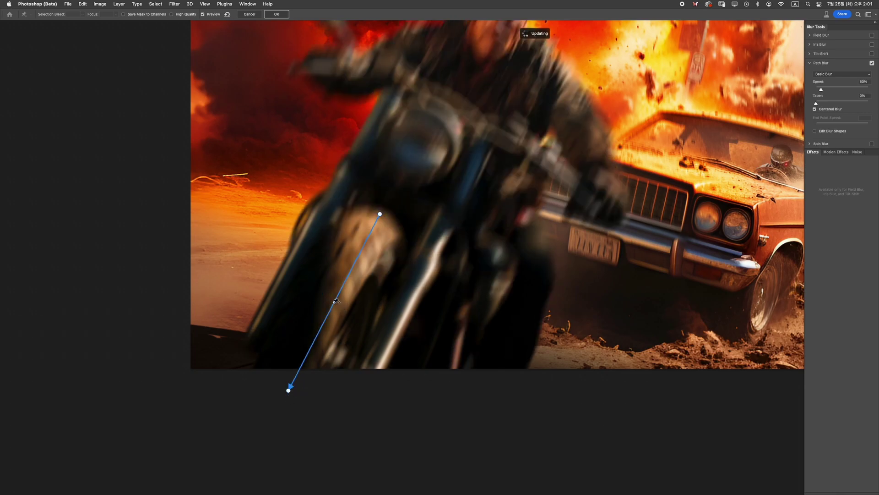
drag(380, 214, 379, 210)
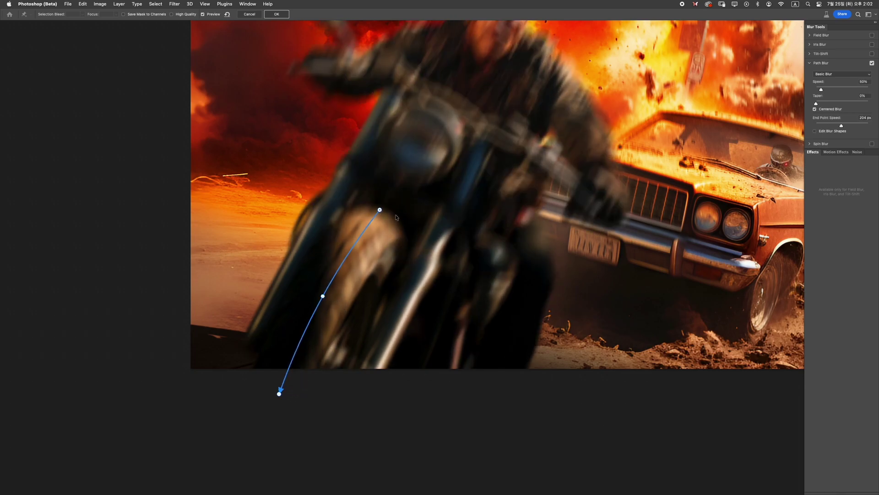
drag(323, 296, 344, 263)
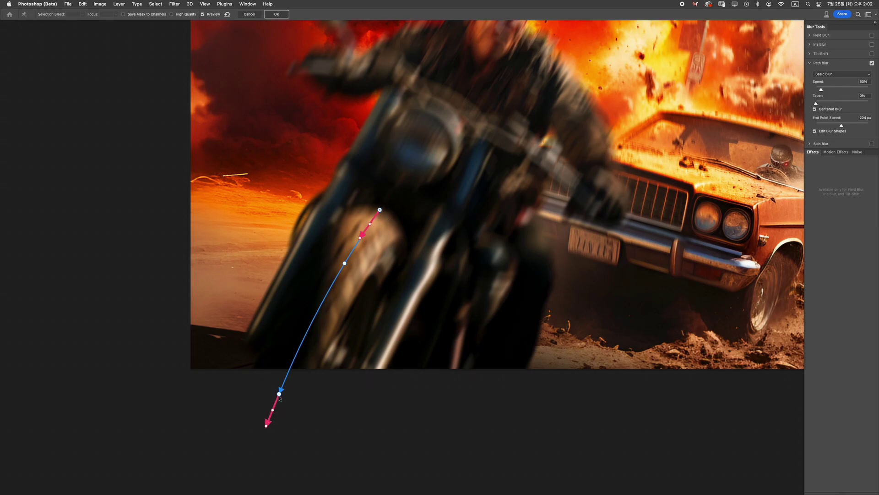
drag(388, 219, 380, 213)
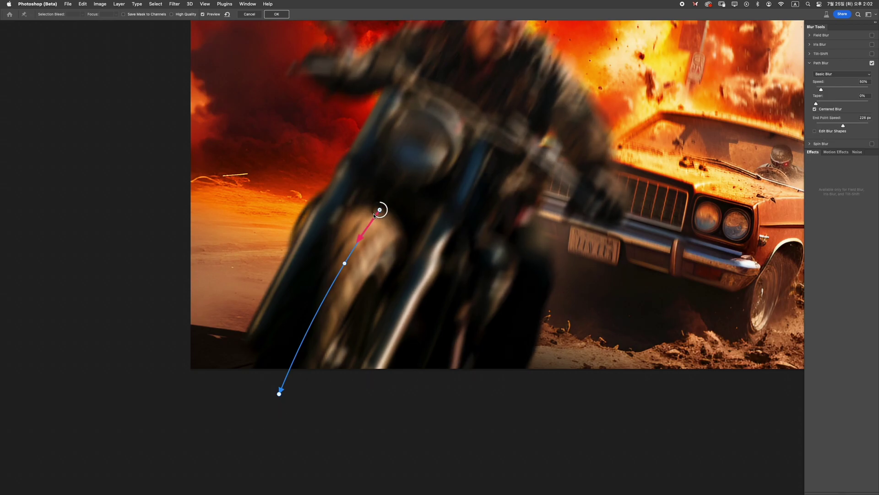
key(Return)
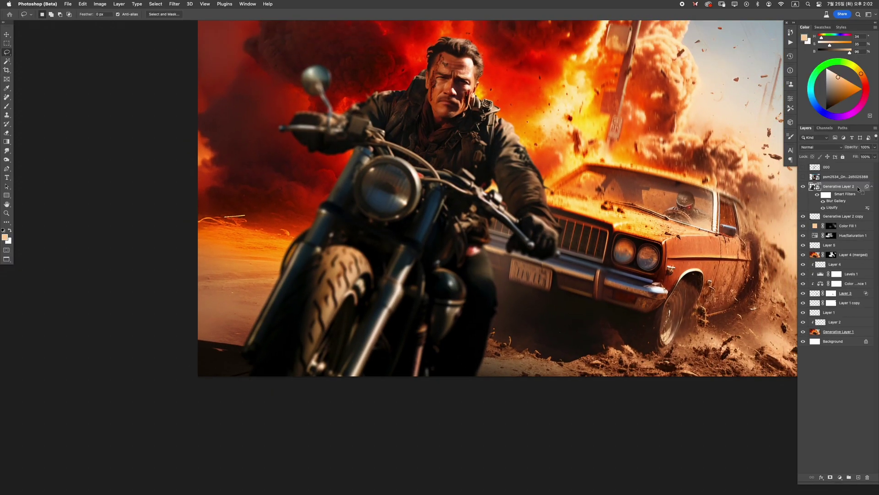
Step: Duplicate the rider layer and rasterize the copy
right_click(858, 189)
right_click(858, 189)
click(820, 257)
scroll(280, 241, up, 2)
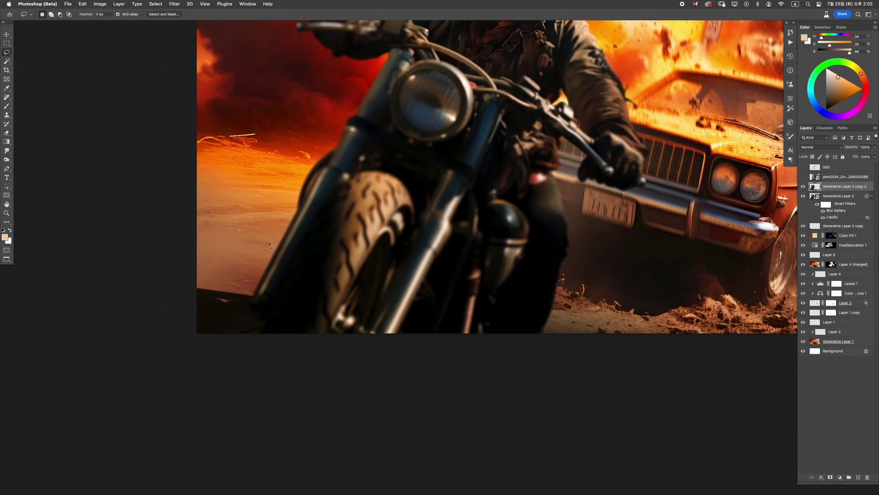
Step: Select the front wheel on the rasterized copy by painting over it in Quick Mask mode
key(q)
key(b)
drag(367, 192, 338, 300)
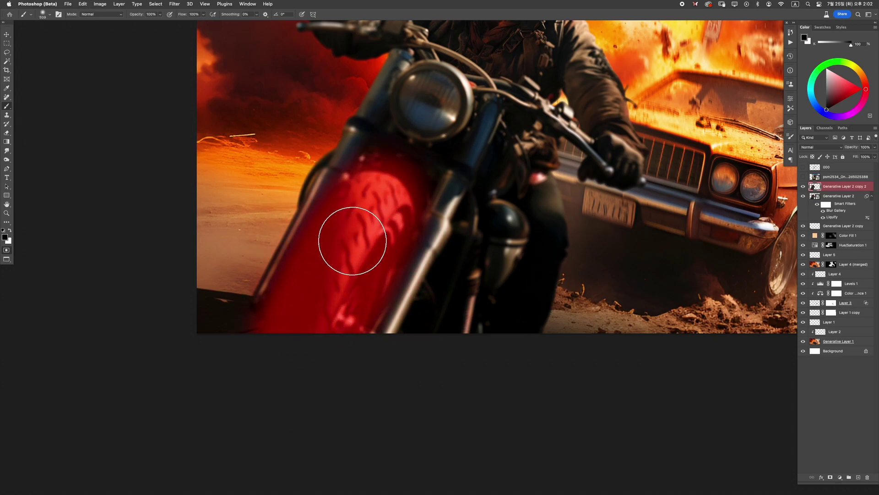
key(q)
Step: Apply a Path Blur to the selected front wheel along a curve running from the tyre's top to below the canvas
click(174, 3)
mouse_move(248, 99)
click(293, 118)
click(381, 182)
double_click(292, 342)
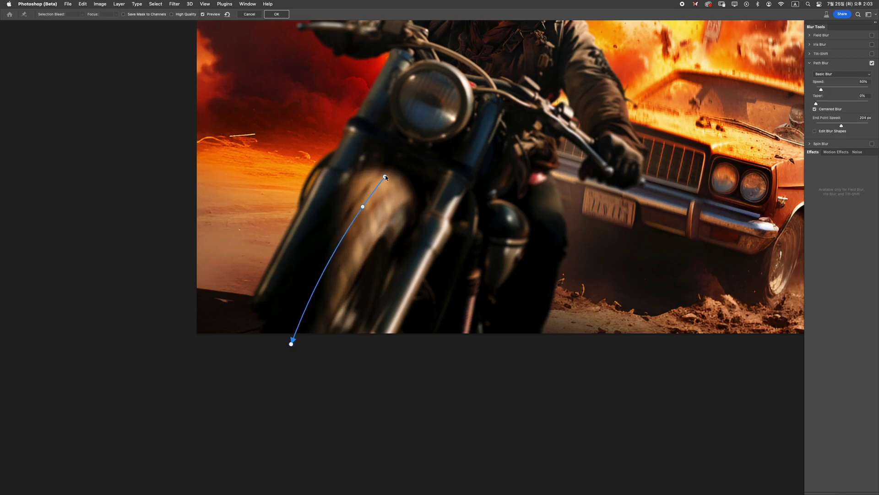
drag(363, 207, 367, 202)
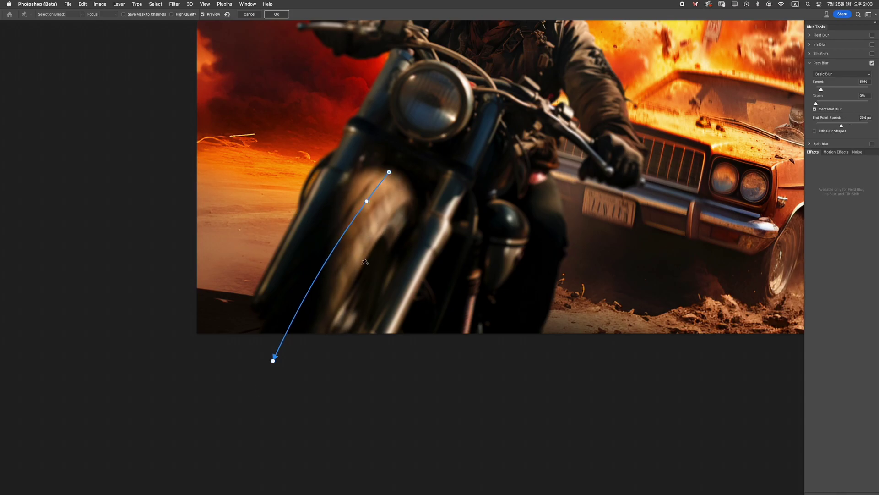
drag(384, 178, 382, 178)
key(Return)
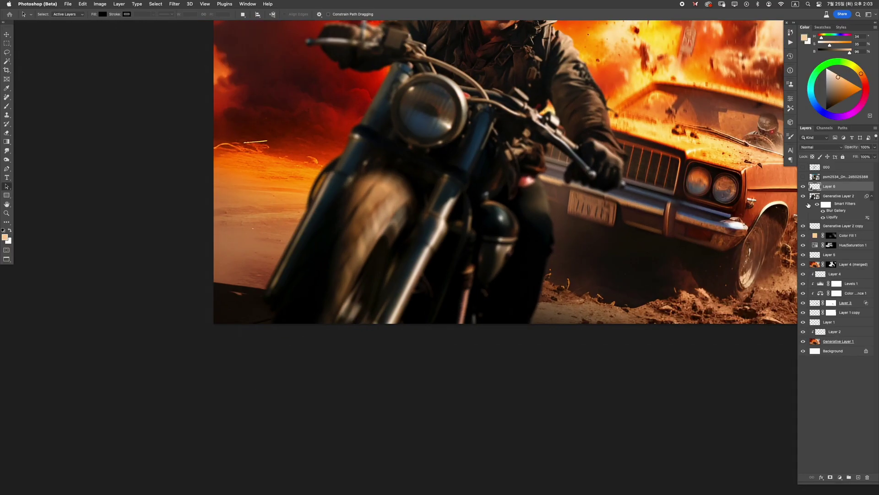
Step: Apply Motion Blur to the wheel layer at a 66° angle and 61 pixels distance, and merge it into the rider layer
key(ctrl+super+f)
drag(623, 192, 477, 226)
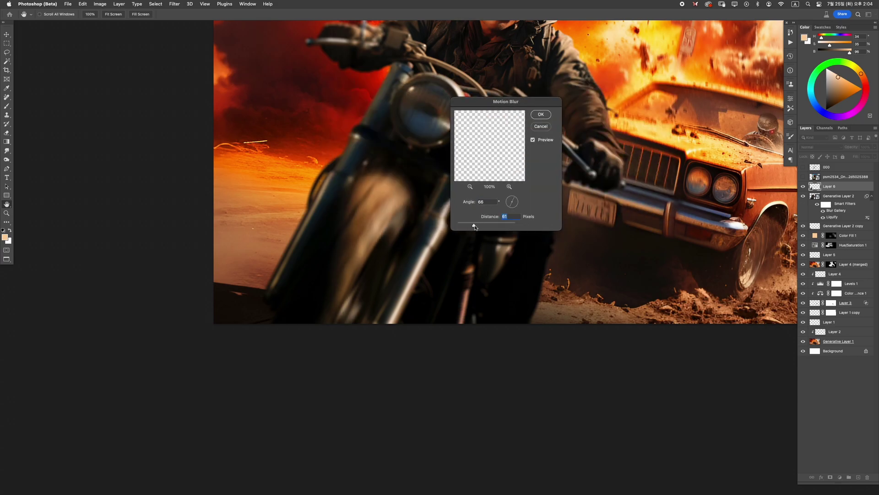
key(Return)
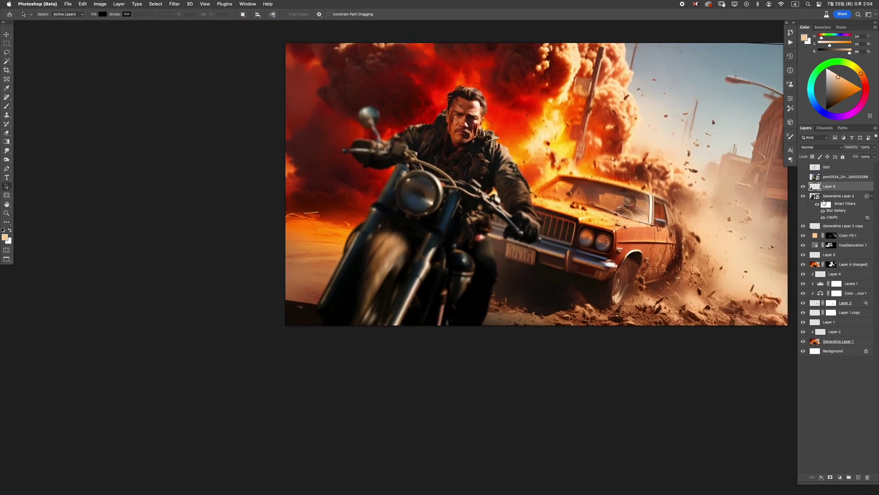
key(super+e)
Step: Show the robot layer and mask out the sky and palm background around the figure
click(803, 176)
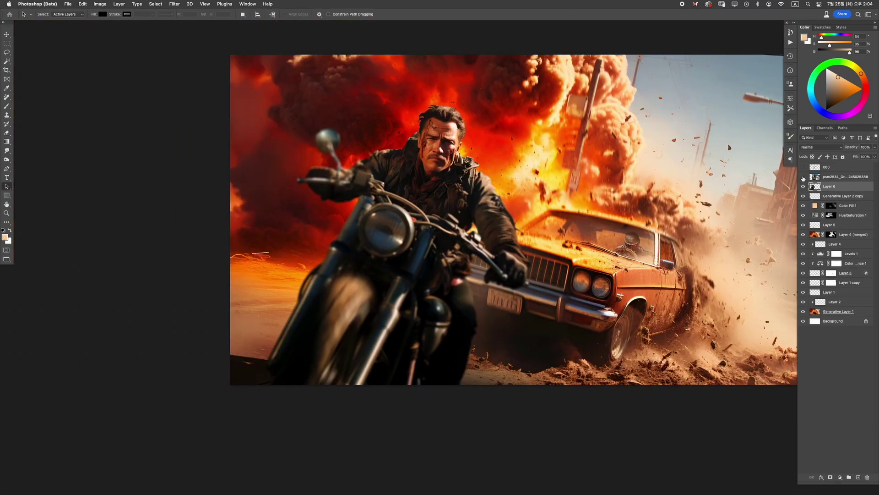
click(829, 178)
scroll(439, 256, up, 3)
key(w)
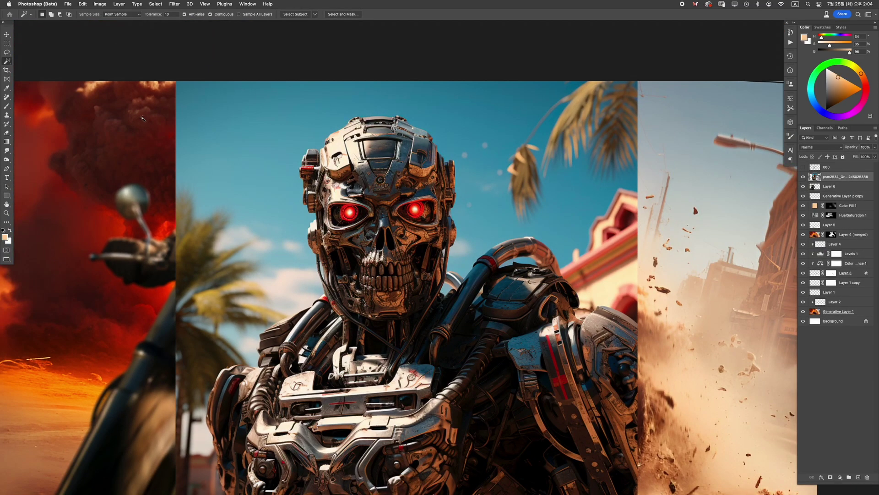
scroll(342, 299, up, 2)
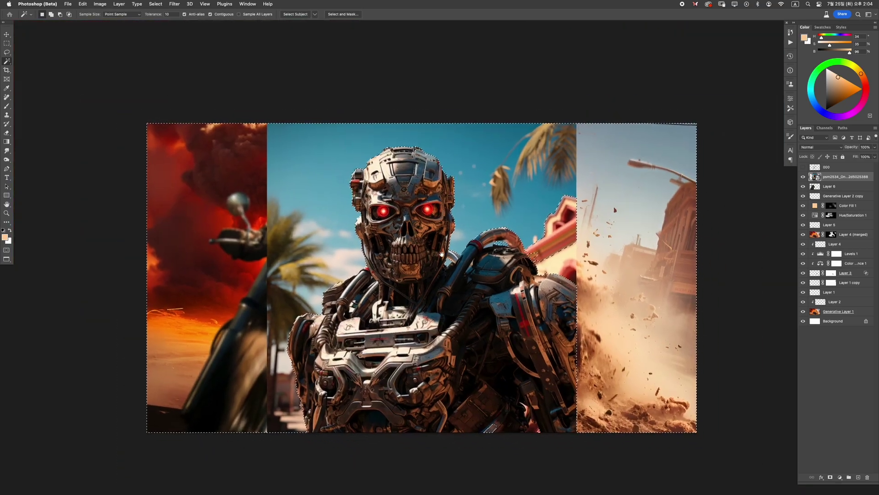
scroll(405, 250, down, 4)
click(831, 477)
Step: Bake the mask into the robot layer and isolate the robot's head and neck with a lasso selection
scroll(369, 247, up, 3)
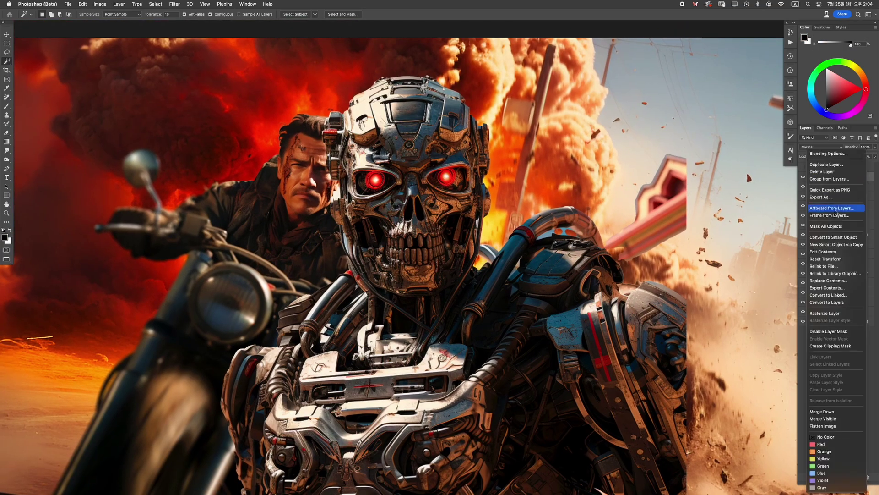
right_click(831, 177)
click(795, 197)
key(l)
scroll(412, 275, down, 3)
click(268, 300)
click(341, 364)
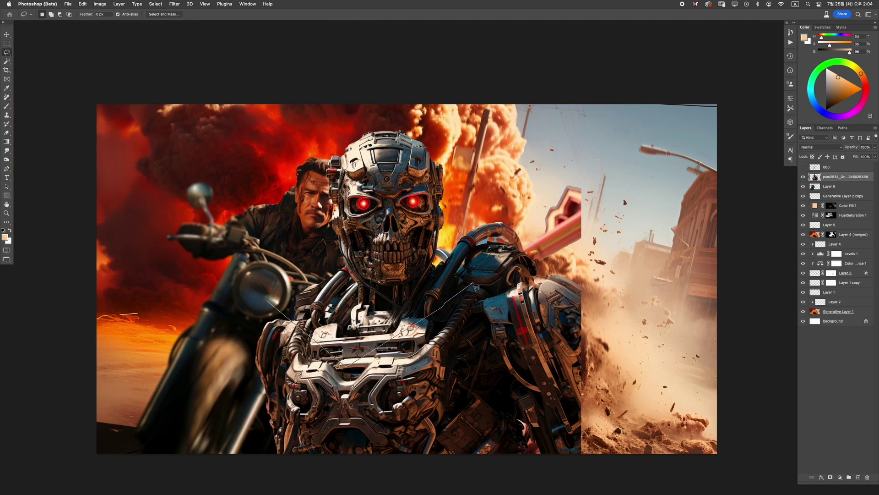
key(ctrl+j)
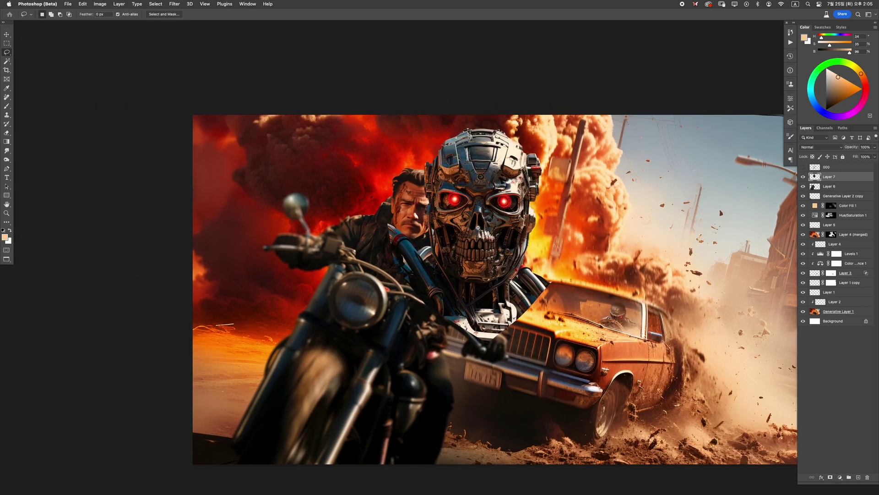
Step: Fit the robot head over the rider's face at 50% opacity, scaling it down and rotating it about 11°, and restore full opacity
scroll(506, 204, up, 2)
key(5)
key(ctrl+t)
drag(573, 83, 539, 177)
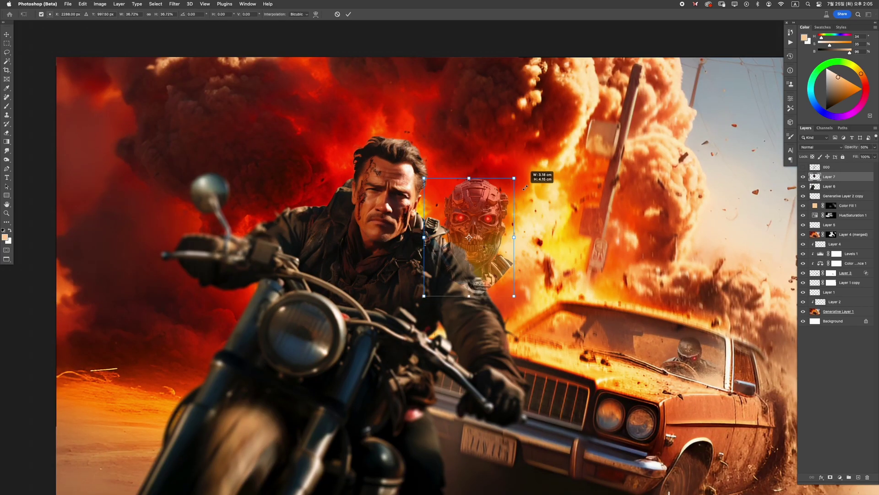
drag(471, 207, 398, 192)
scroll(399, 197, up, 3)
drag(536, 200, 494, 133)
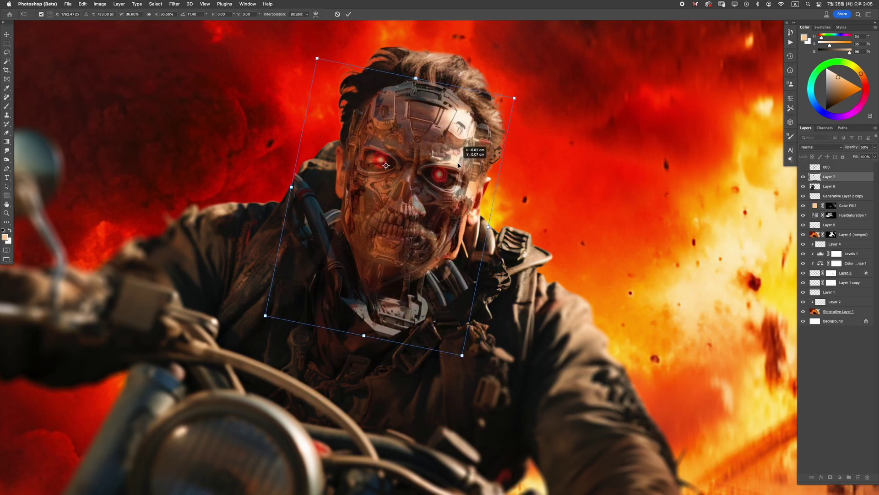
drag(516, 103, 520, 98)
key(Return)
key(0)
Step: Hide the robot head with a black layer mask and paint its glowing red eye back over the rider's shadowed eye
key(l)
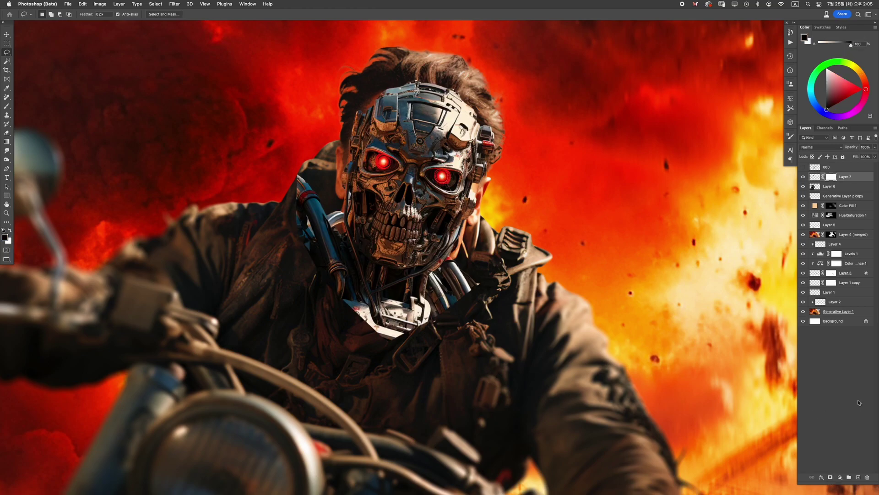
click(802, 178)
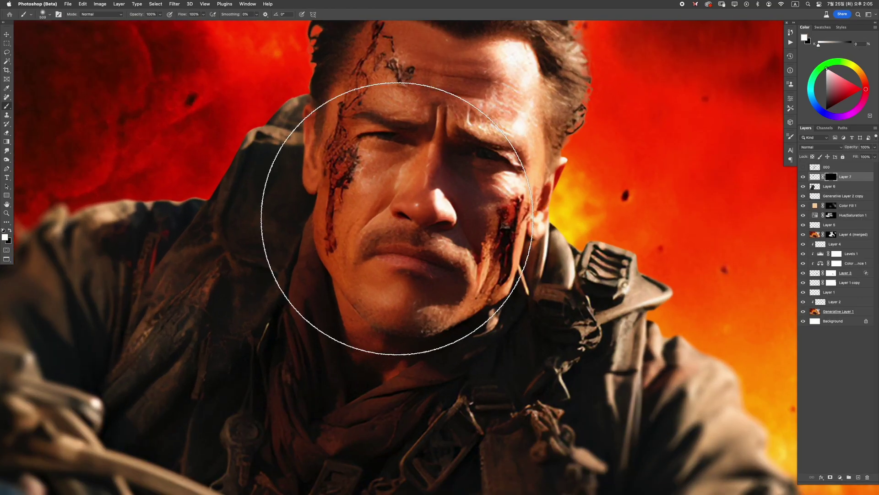
scroll(393, 226, up, 2)
drag(403, 186, 381, 186)
mouse_move(352, 133)
mouse_down()
mouse_move(368, 129)
mouse_move(362, 133)
mouse_up()
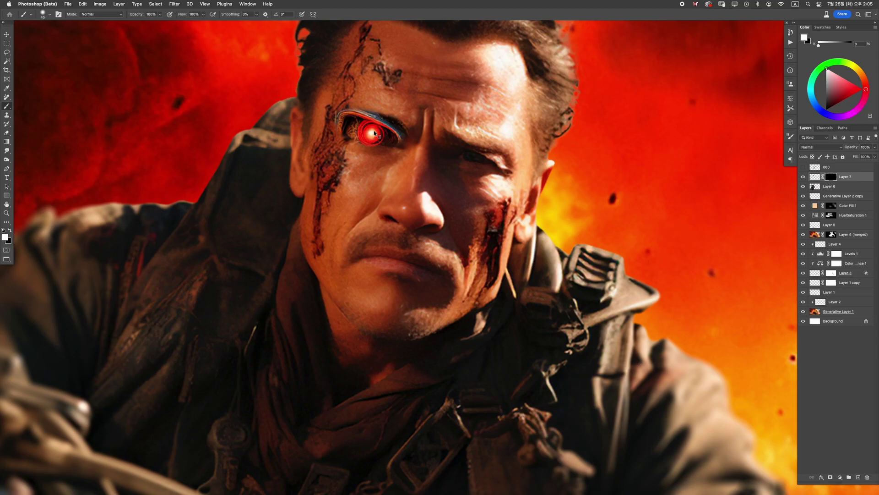
right_click(379, 133)
key(Escape)
Step: Paint on the mask to reveal the metal eye socket and the skull structure down the cheek below the red eye
drag(409, 145, 337, 156)
scroll(348, 147, up, 3)
scroll(348, 146, down, 2)
drag(364, 197, 347, 197)
scroll(356, 184, up, 1)
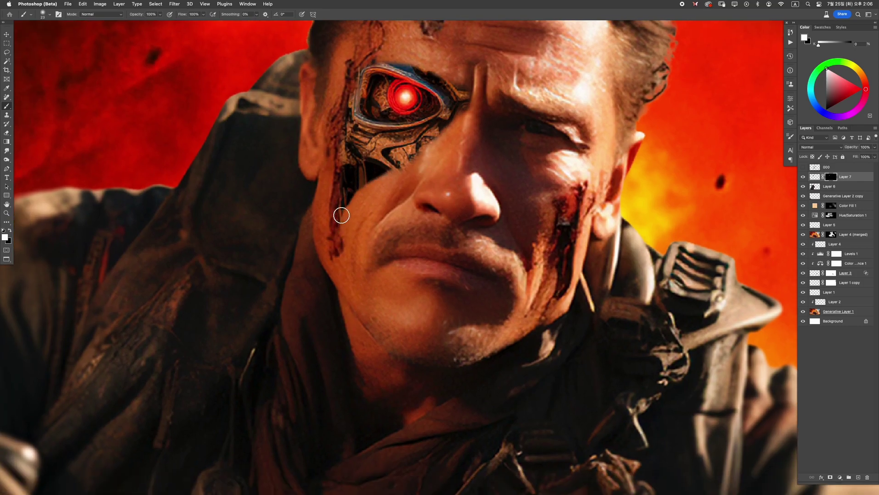
scroll(360, 136, down, 5)
scroll(392, 124, up, 5)
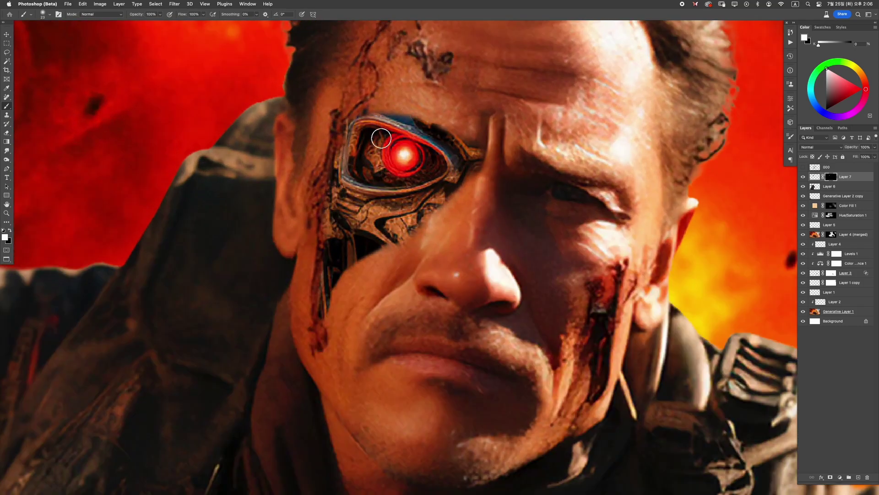
scroll(361, 151, up, 2)
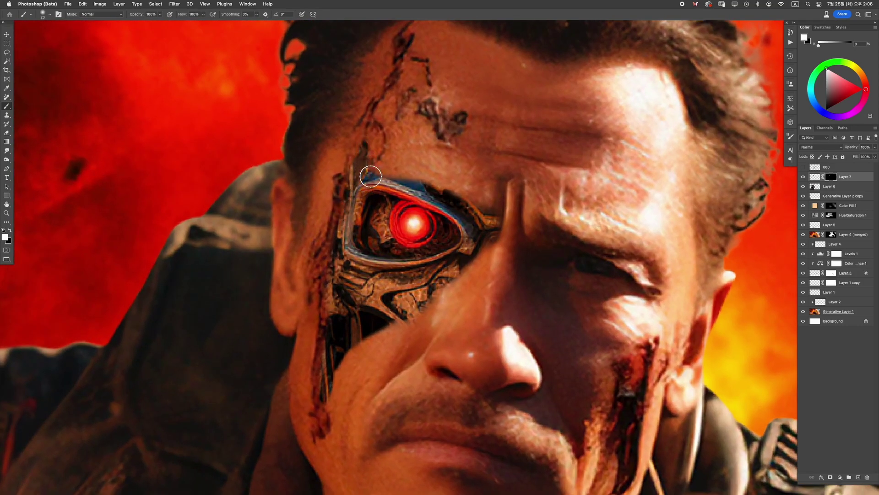
scroll(421, 205, down, 2)
Step: Reveal a small metal patch on the opposite cheek beneath the human eye and refine its edges on the mask
key(x)
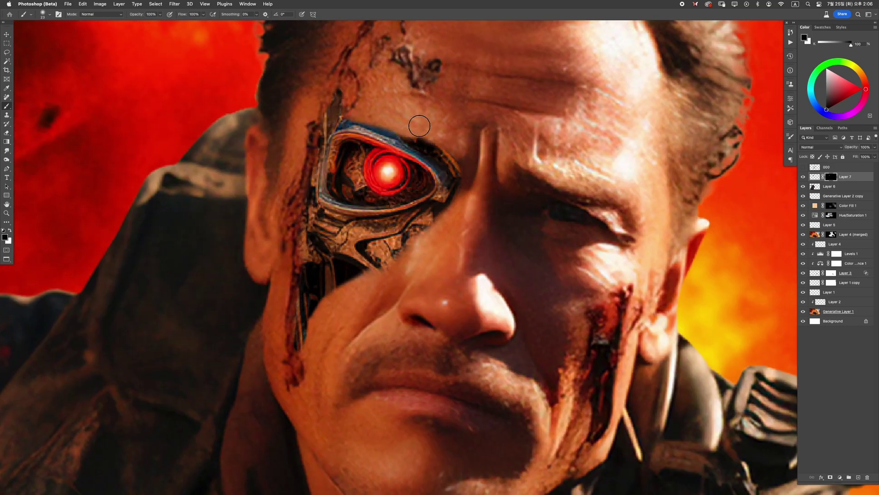
scroll(408, 121, down, 5)
scroll(467, 184, up, 5)
mouse_move(465, 161)
mouse_down()
mouse_move(459, 153)
mouse_move(471, 177)
mouse_move(444, 157)
mouse_move(501, 180)
mouse_move(478, 203)
mouse_up()
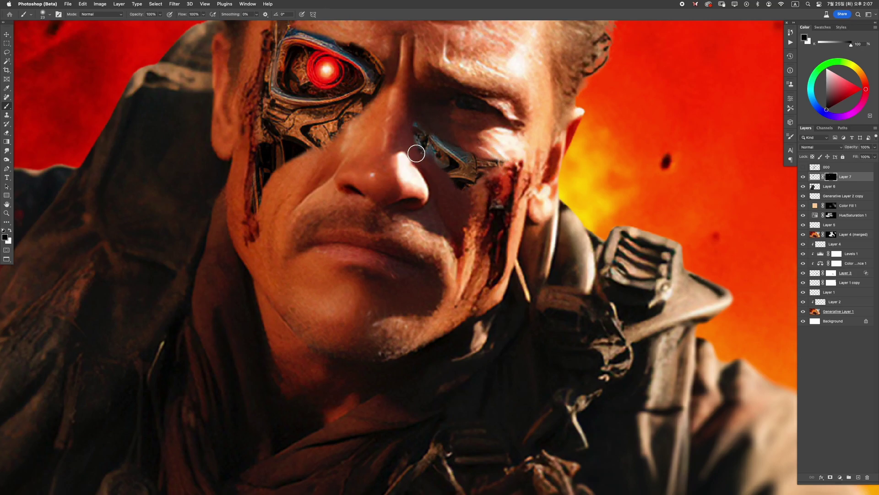
scroll(444, 188, down, 5)
scroll(444, 188, up, 5)
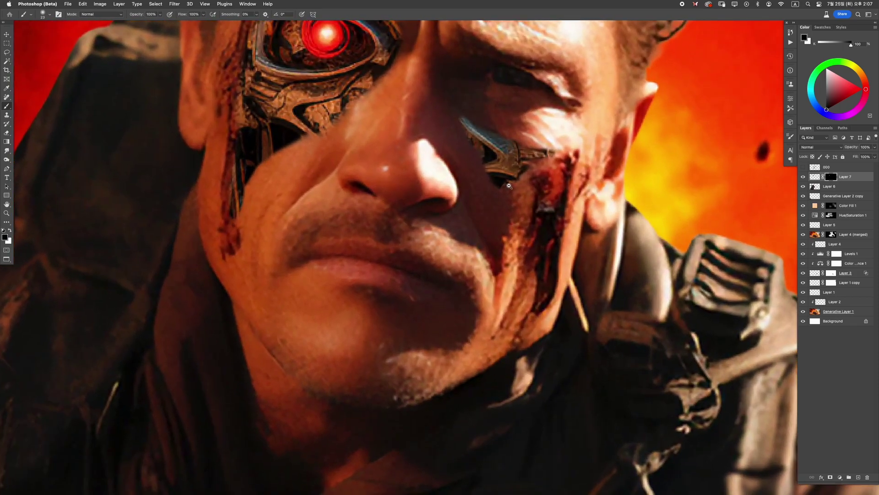
Step: Reveal a narrow strip of metal at the temple beside the human eye by painting white on the mask
scroll(487, 160, up, 1)
scroll(487, 160, down, 1)
key(x)
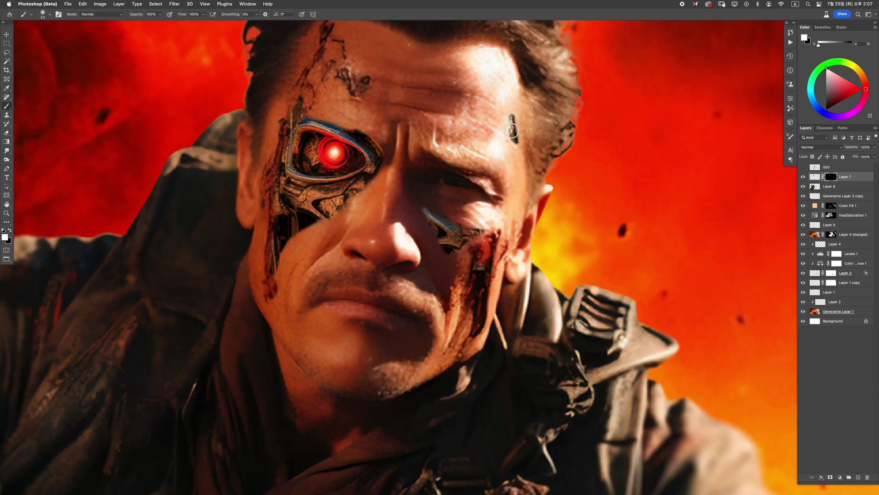
scroll(513, 154, down, 5)
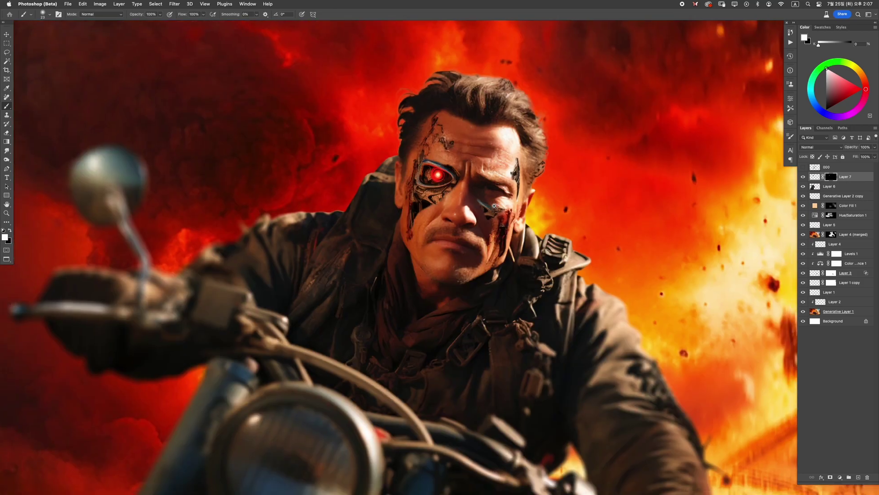
Step: Paint on the robot head's mask to reveal metal structure along the rider's neck beneath the jaw
scroll(514, 154, up, 4)
scroll(514, 154, down, 1)
drag(440, 242, 480, 260)
scroll(338, 253, up, 2)
drag(338, 253, 348, 279)
scroll(366, 275, up, 2)
mouse_move(392, 225)
mouse_down()
mouse_move(390, 304)
mouse_move(432, 261)
mouse_up()
scroll(432, 262, down, 1)
scroll(403, 233, up, 2)
key(x)
key(r)
mouse_move(403, 233)
mouse_down()
mouse_move(441, 252)
mouse_move(441, 261)
mouse_move(418, 205)
mouse_move(405, 318)
mouse_up()
right_click(544, 217)
key(Escape)
key(x)
Step: Mask out the bright lower end of the neck metal above the scarf and refine its edges
key(r)
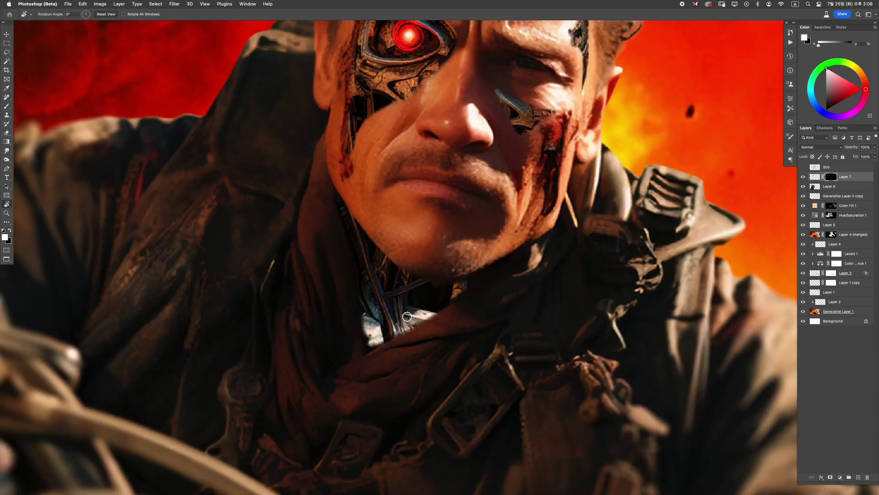
scroll(404, 318, down, 3)
key(b)
right_click(516, 269)
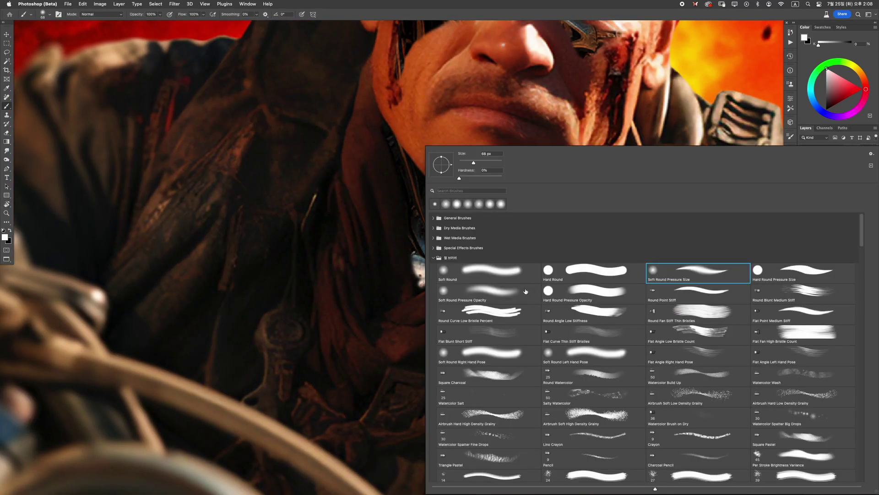
key(Escape)
key(x)
right_click(455, 260)
key(Escape)
key(x)
scroll(463, 279, down, 2)
drag(441, 283, 477, 205)
Step: Roughen the mask edges around the red eye socket and cheek metal with Kyle's Ultimate Pastel Palooza brush at 10 px
right_click(478, 205)
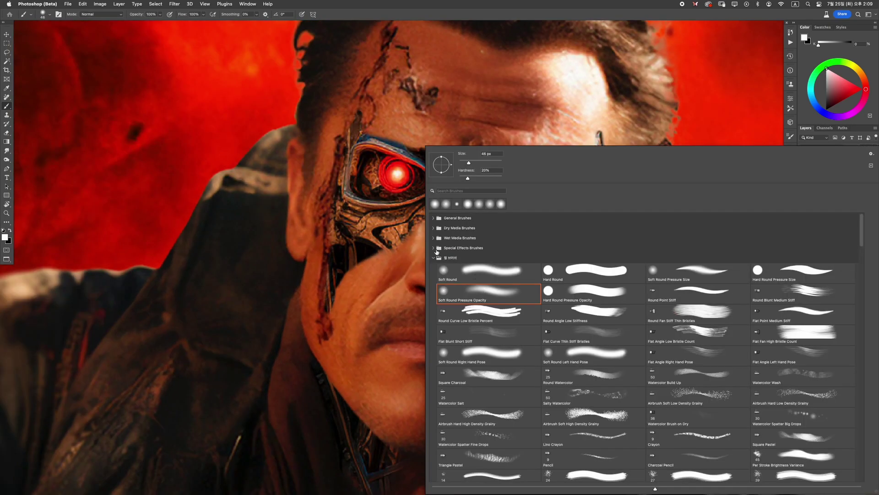
click(434, 228)
double_click(485, 263)
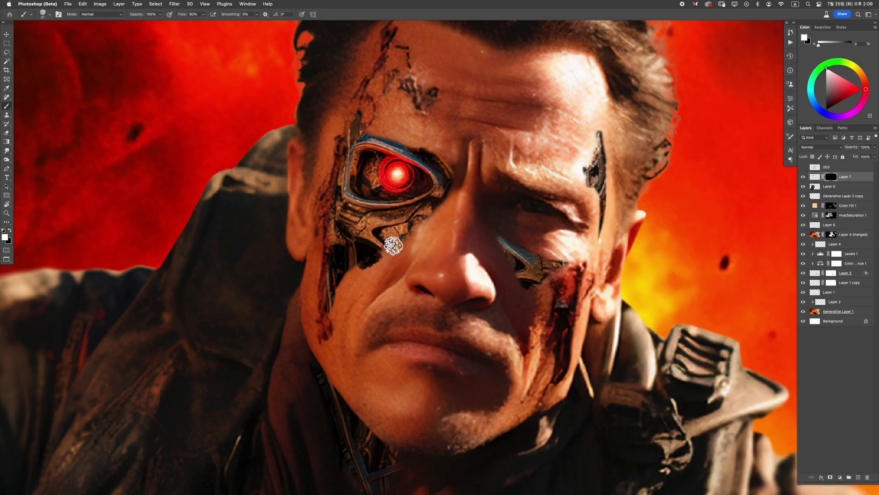
scroll(359, 266, up, 5)
key(bracketleft)
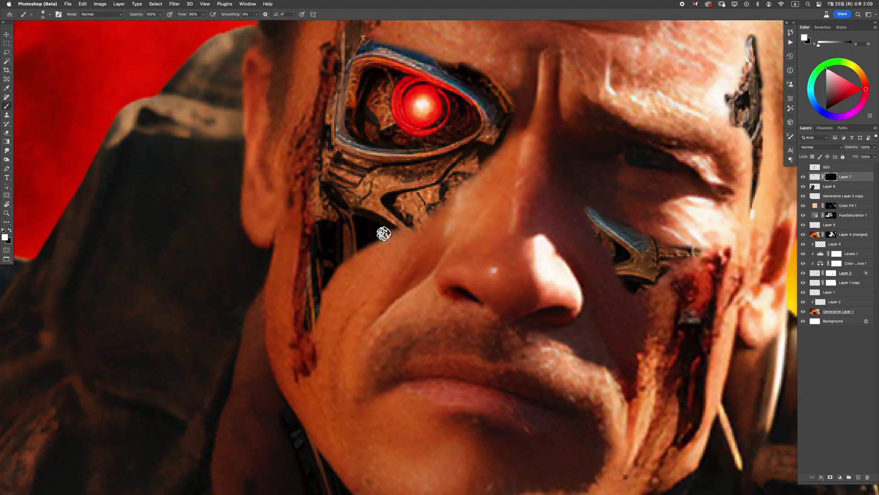
scroll(357, 244, up, 3)
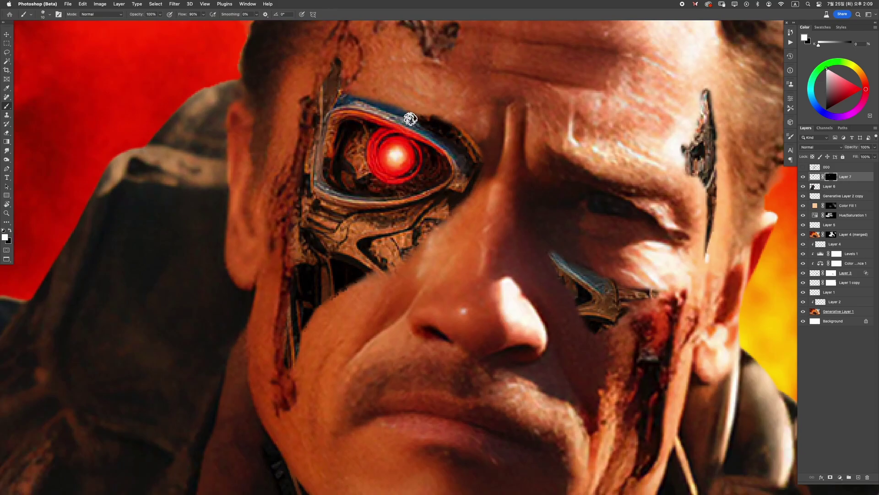
key(F5)
scroll(295, 191, down, 5)
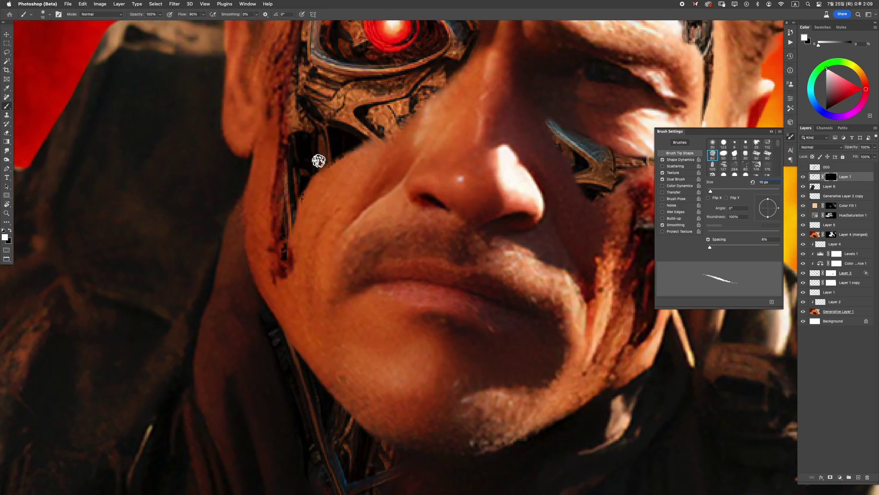
Step: Roughen the edges of the metal patch on the opposite cheek by painting black on the mask
key(ctrl+0)
scroll(290, 196, up, 5)
scroll(486, 223, down, 2)
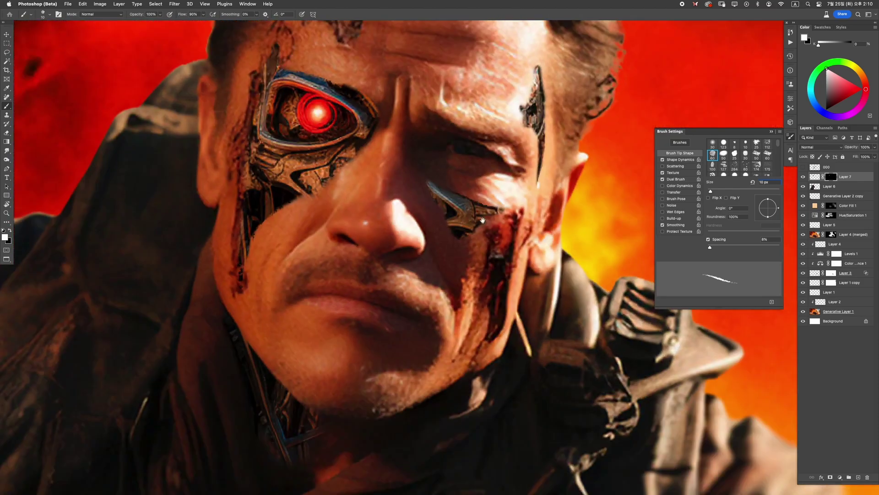
scroll(485, 226, up, 4)
key(x)
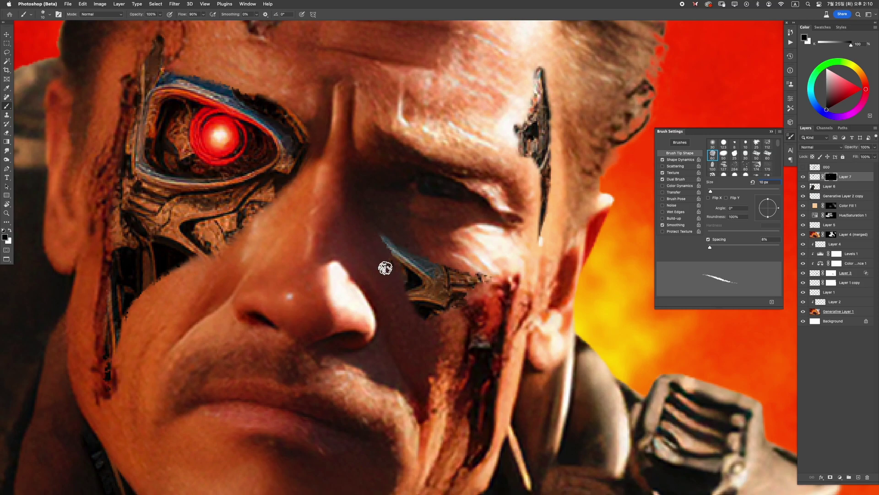
scroll(437, 315, down, 6)
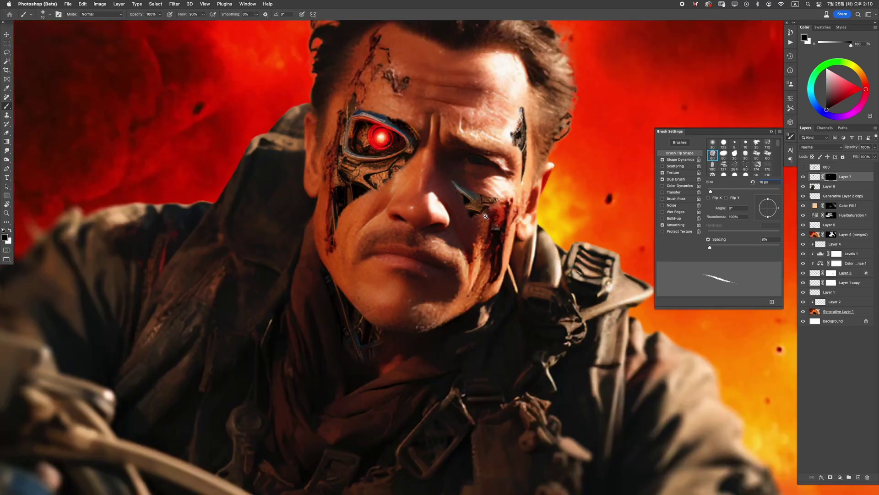
Step: Rotate the robot head image slightly counter-clockwise inside its mask to align it with the rider's face
key(l)
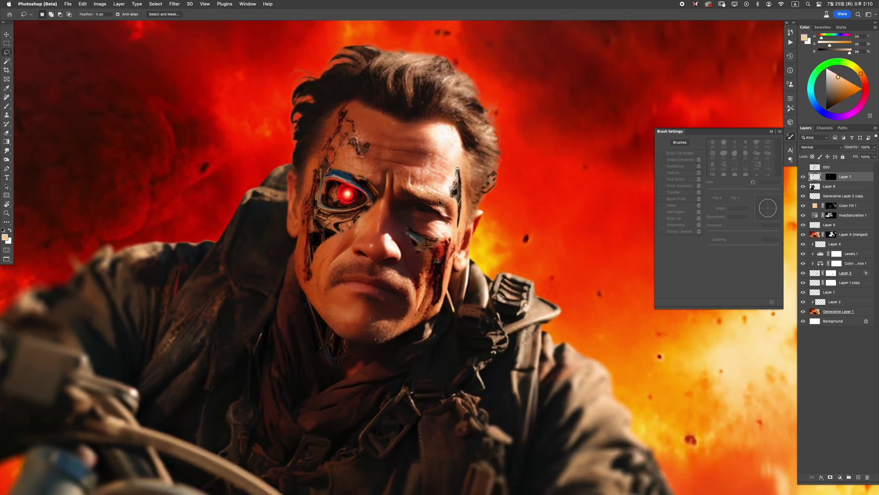
key(super+t)
drag(536, 161, 534, 160)
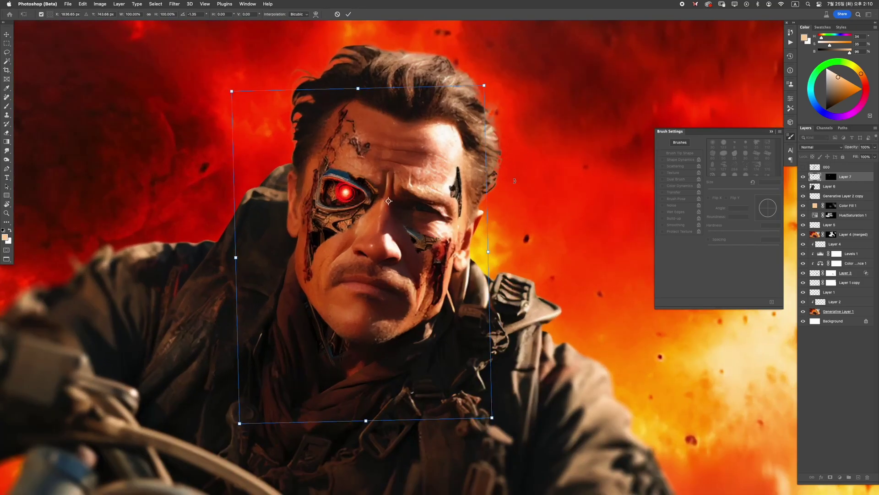
drag(534, 159, 532, 163)
key(Return)
scroll(532, 163, down, 2)
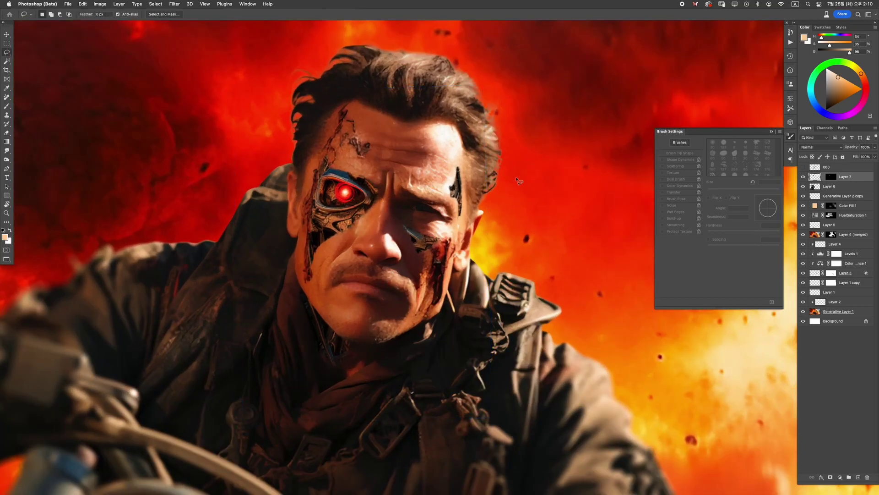
Step: Clip an Exposure adjustment to the robot head layer, raise the exposure and select the adjustment's mask
scroll(472, 230, up, 4)
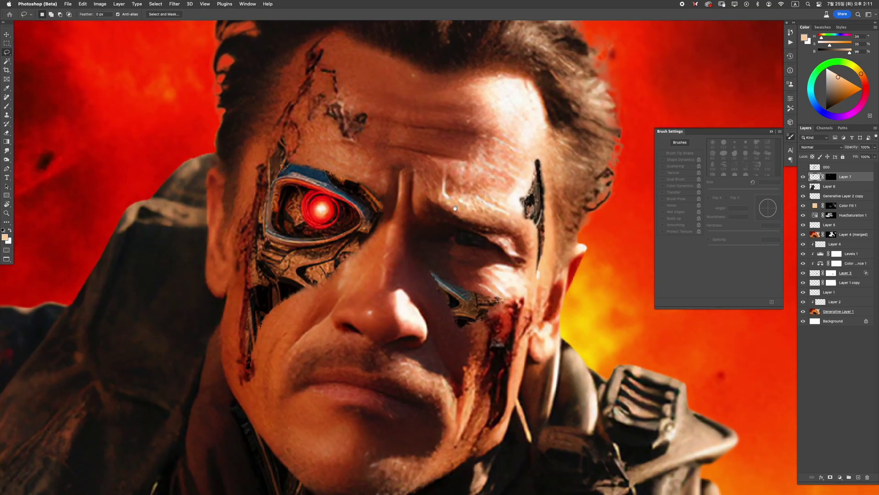
click(803, 176)
click(803, 177)
click(840, 476)
click(843, 403)
drag(721, 132, 725, 132)
click(680, 102)
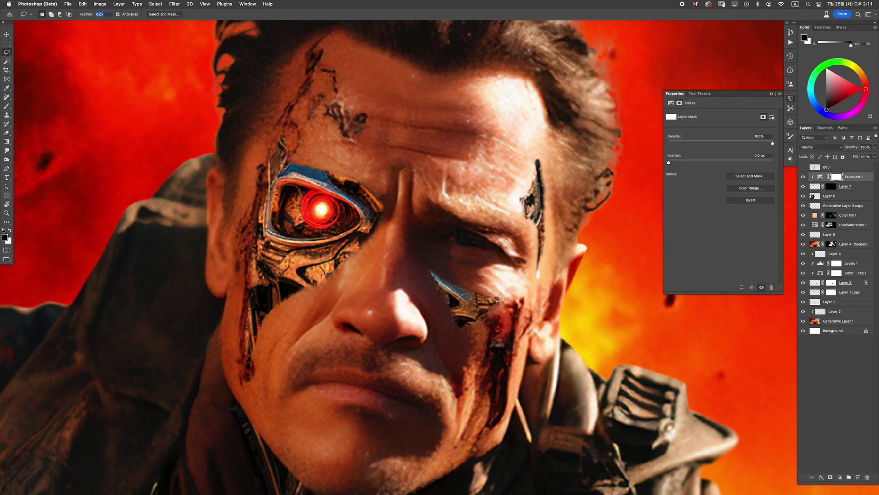
Step: Invert the Exposure mask to black and paint white highlights back onto the robot metal
right_click(452, 187)
click(621, 182)
key(Return)
key(b)
right_click(371, 157)
click(315, 189)
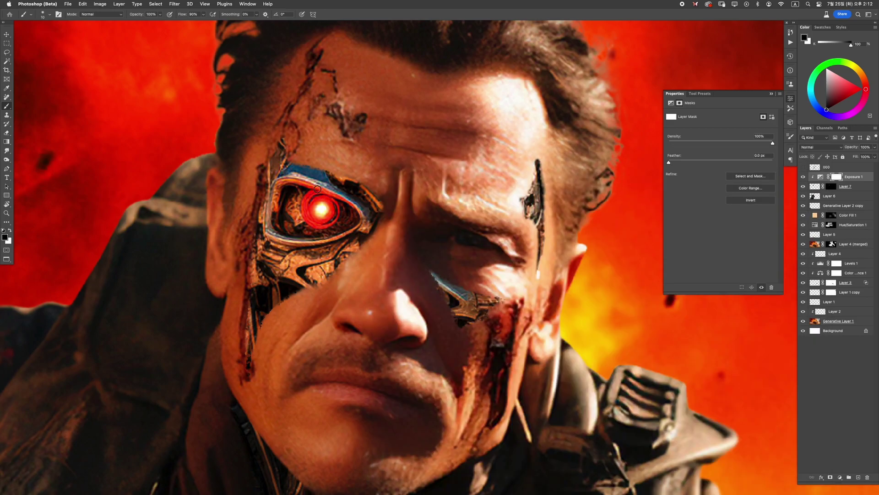
key(super+i)
key(x)
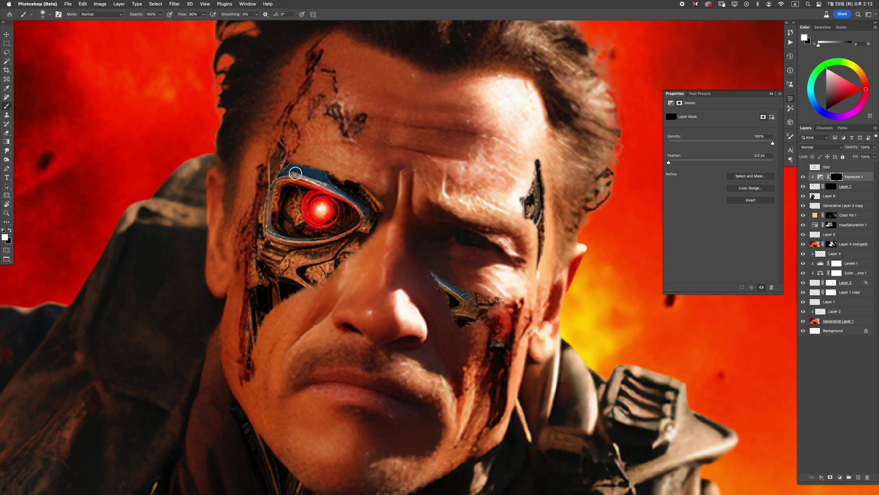
key(bracketright)
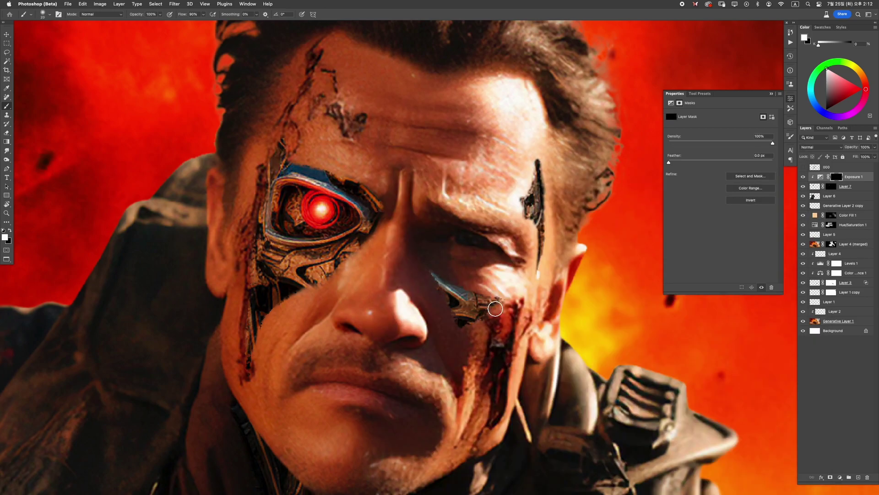
key(bracketright)
key(bracketright)
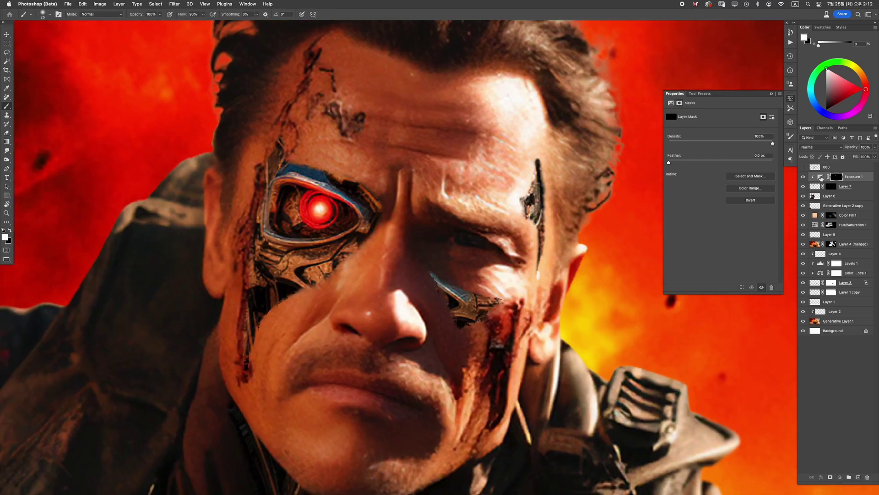
Step: Strengthen the Exposure adjustment and refine its painted highlights on the eye socket rim, temple and cheek metal
alt+click(458, 293)
scroll(414, 227, down, 2)
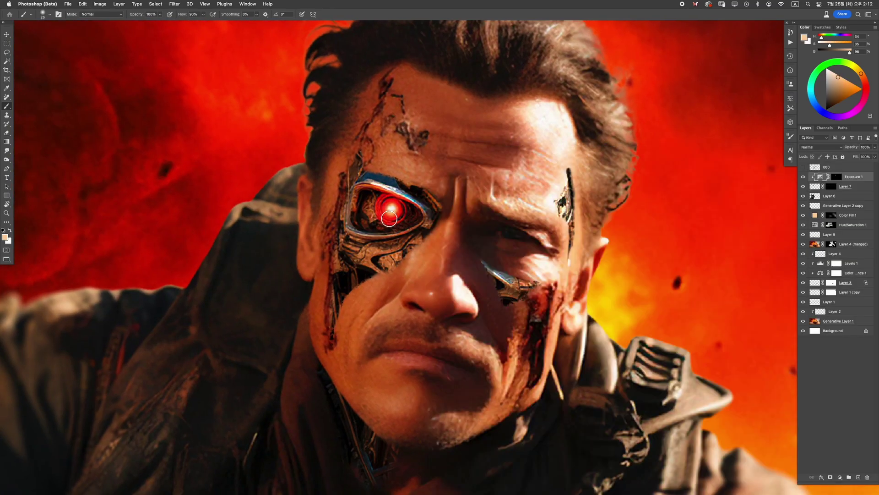
scroll(413, 227, up, 1)
key(bracketright)
key(bracketright)
key(d)
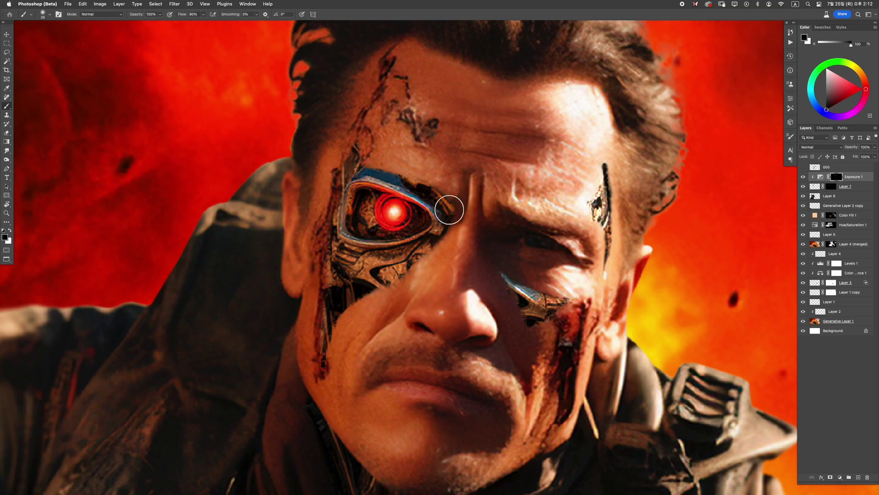
scroll(444, 211, up, 3)
key(bracketleft)
key(bracketleft)
key(bracketleft)
key(x)
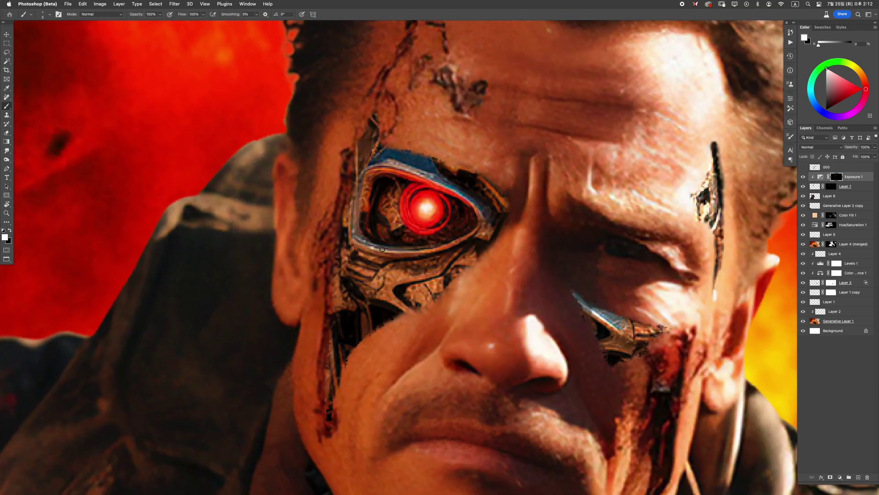
Step: Add a new layer clipped to the robot head beneath the Exposure adjustment and set its blend mode to Multiply
scroll(414, 236, down, 3)
click(811, 188)
click(859, 477)
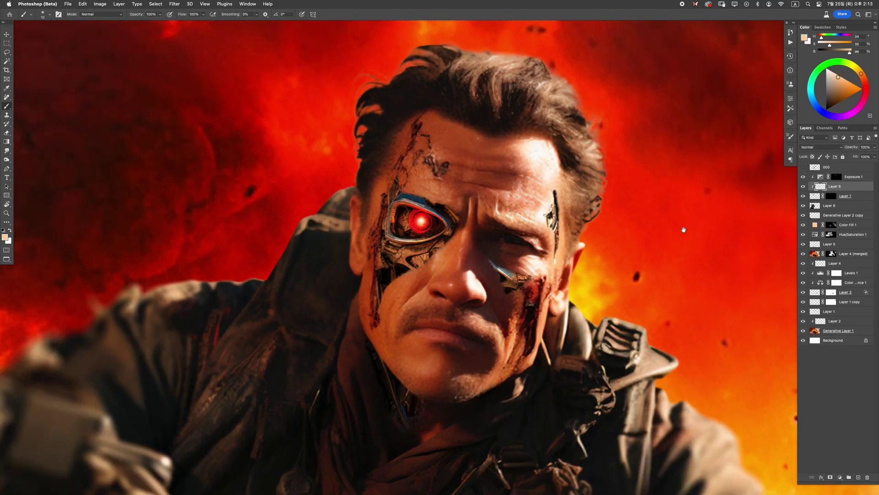
scroll(779, 275, up, 1)
click(821, 147)
click(811, 170)
Step: Paint soft dark shading over the robot metal on the Multiply layer, working down to a smaller brush
scroll(344, 262, up, 2)
key(bracketright)
key(bracketright)
key(bracketright)
key(bracketright)
key(bracketright)
key(bracketright)
key(bracketright)
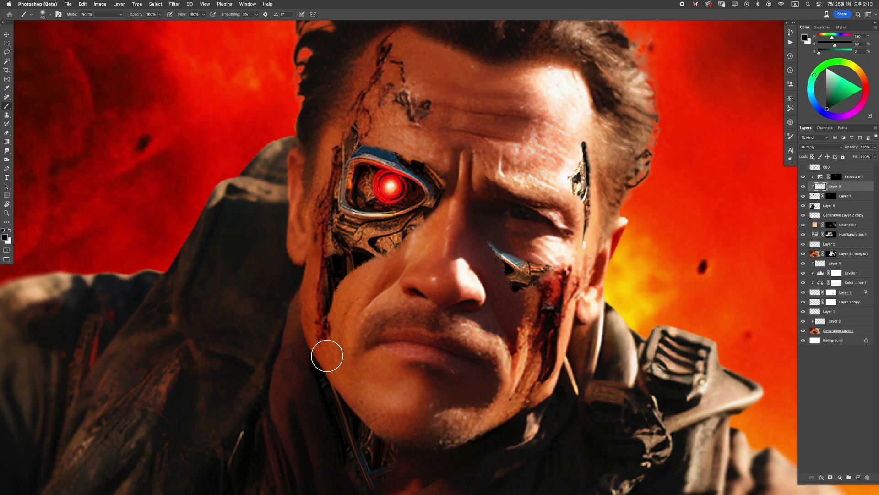
scroll(425, 250, down, 3)
scroll(435, 174, up, 3)
key(bracketleft)
key(bracketleft)
key(bracketleft)
key(bracketleft)
key(bracketleft)
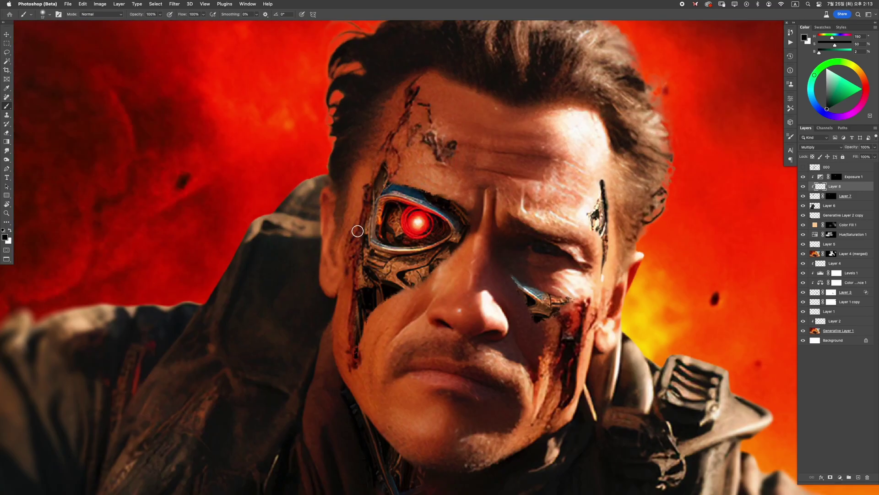
Step: Paint fine dark shadows along the metal edges at the eye socket, temple and cheek with a very small brush
scroll(359, 210, up, 2)
key(bracketleft)
key(bracketleft)
key(bracketleft)
key(bracketleft)
key(bracketleft)
key(bracketleft)
key(bracketleft)
key(bracketleft)
key(bracketleft)
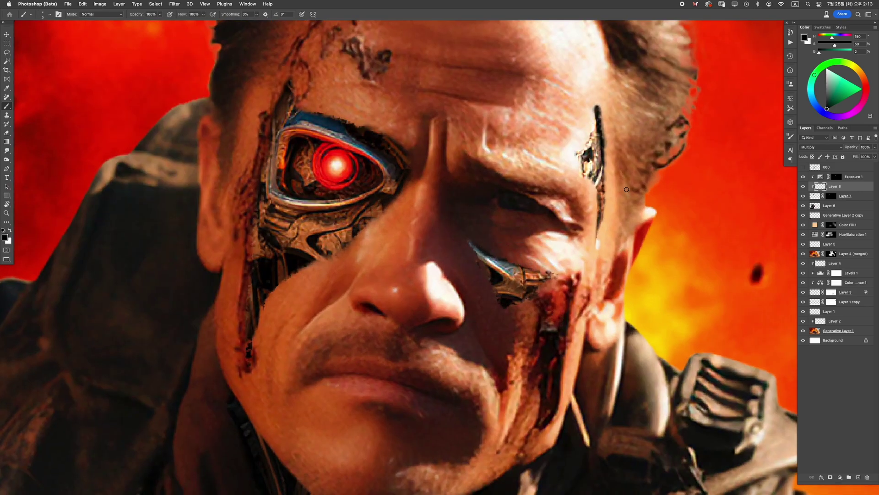
scroll(606, 161, down, 3)
scroll(412, 184, up, 3)
Step: Add a Bevel & Emboss effect to the robot head layer with the Outer Bevel style and a 4 px size
key(alt+bracketleft)
click(821, 477)
click(829, 426)
click(723, 85)
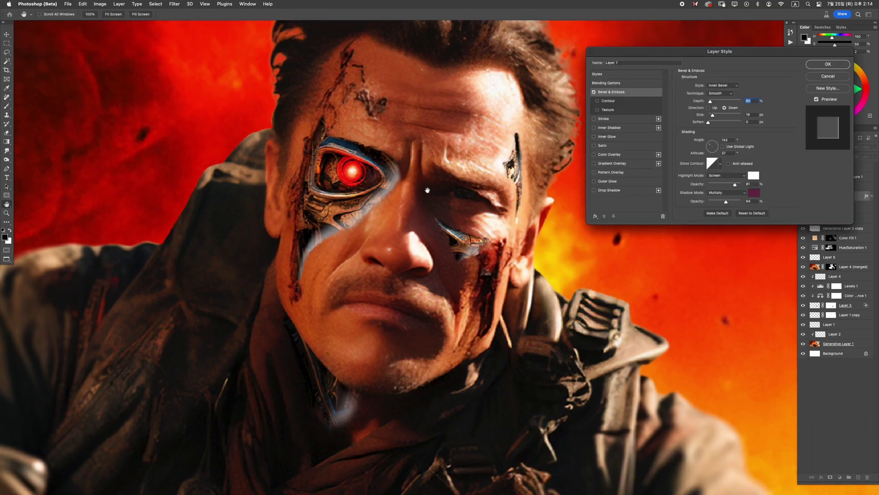
click(719, 79)
click(748, 115)
text(4)
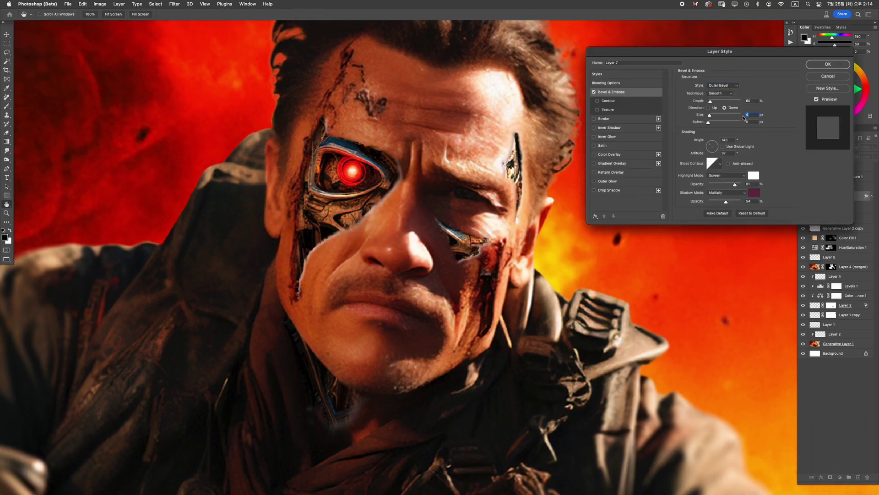
Step: Set the bevel to 2 px with a black shadow, 30% highlight opacity and 36% shadow opacity, and apply the effect
click(753, 195)
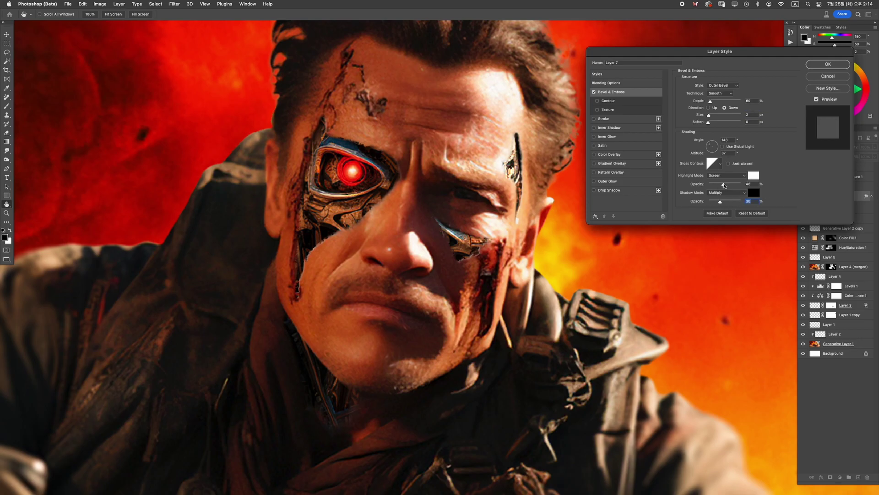
key(super+equal)
click(716, 104)
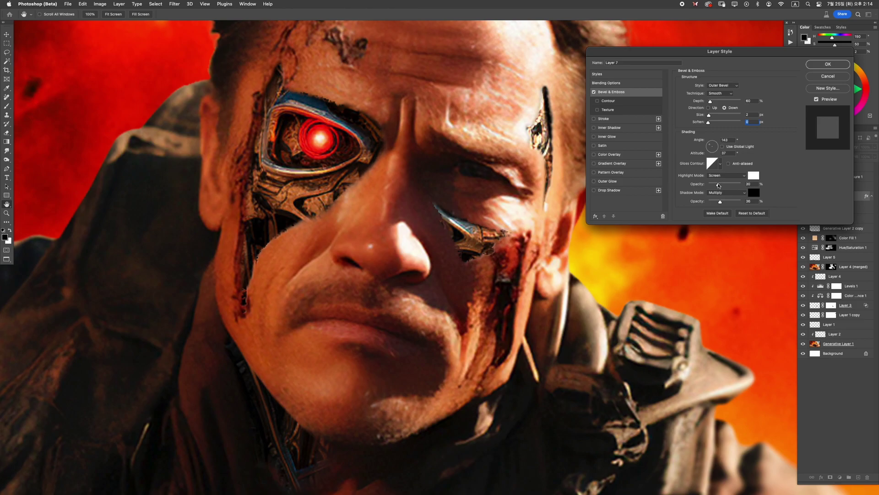
key(Return)
Step: Create a new layer directly above the motorcycle rider layer and choose a hair-strand brush preset
key(super+0)
scroll(483, 204, up, 3)
scroll(482, 204, down, 5)
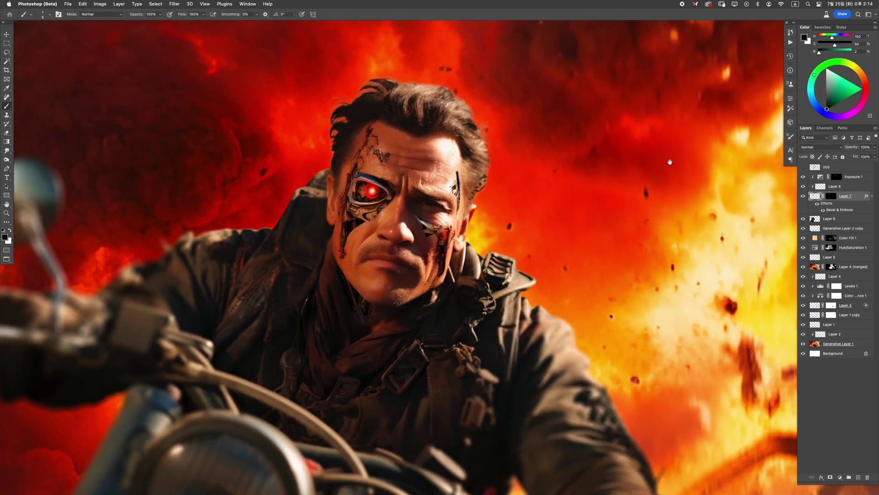
scroll(471, 224, down, 3)
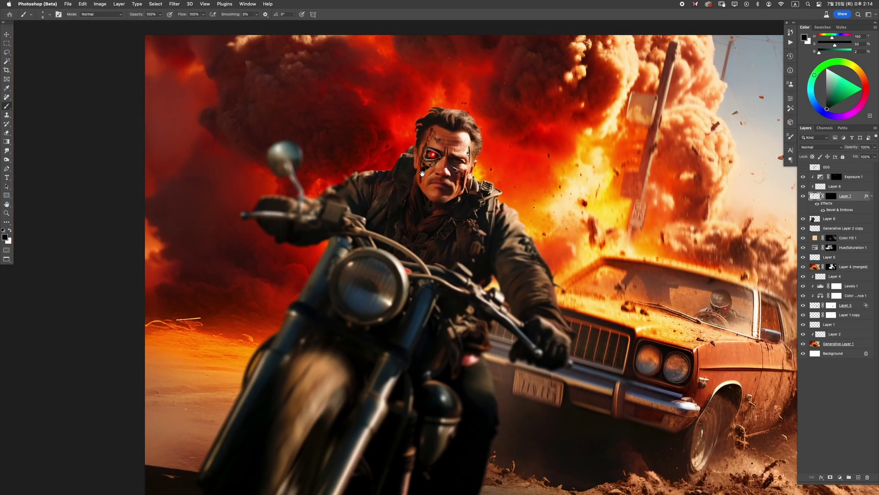
scroll(421, 175, up, 5)
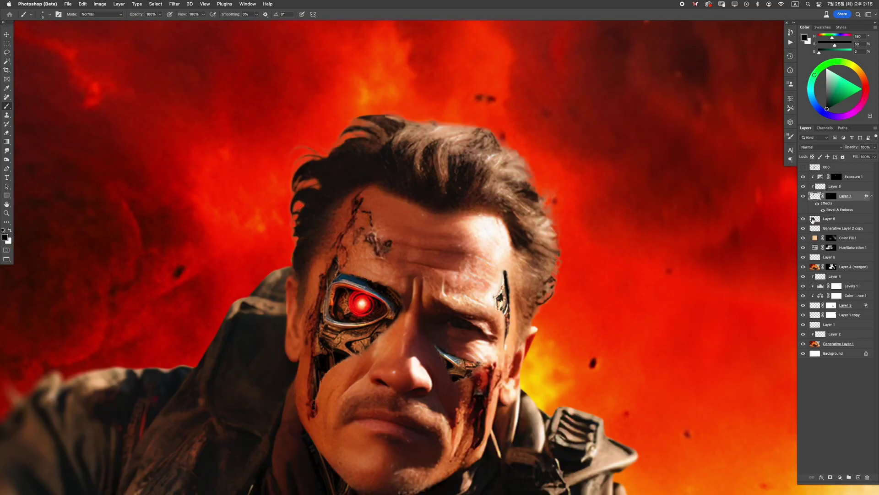
click(812, 220)
right_click(774, 348)
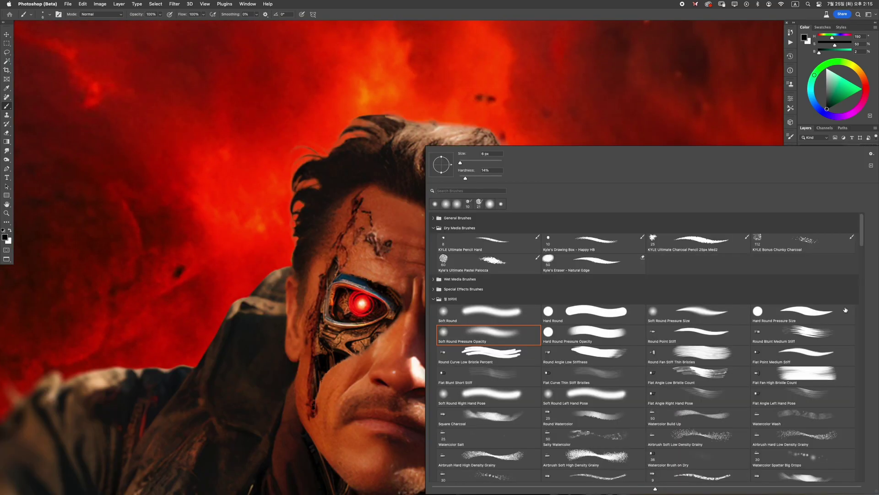
scroll(792, 362, down, 5)
click(792, 361)
key(Return)
scroll(458, 174, up, 3)
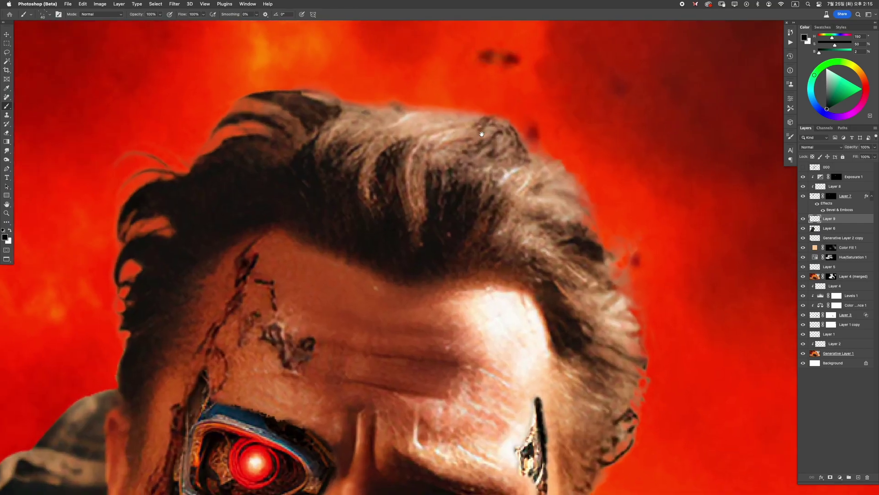
Step: Paint fine dark brown strands along the hairline, temple and outer hair edges on the new layer, using a colour sampled from the hair
scroll(458, 174, down, 2)
scroll(486, 151, up, 2)
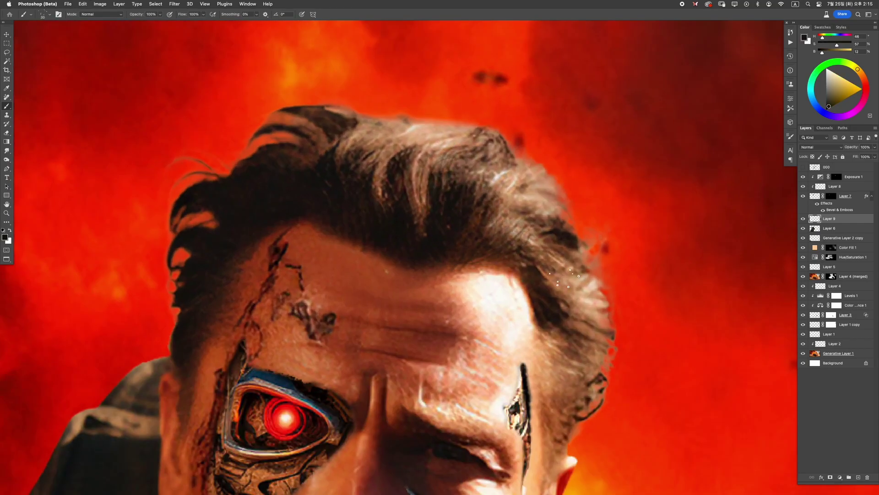
scroll(513, 238, down, 3)
scroll(513, 238, right, 3)
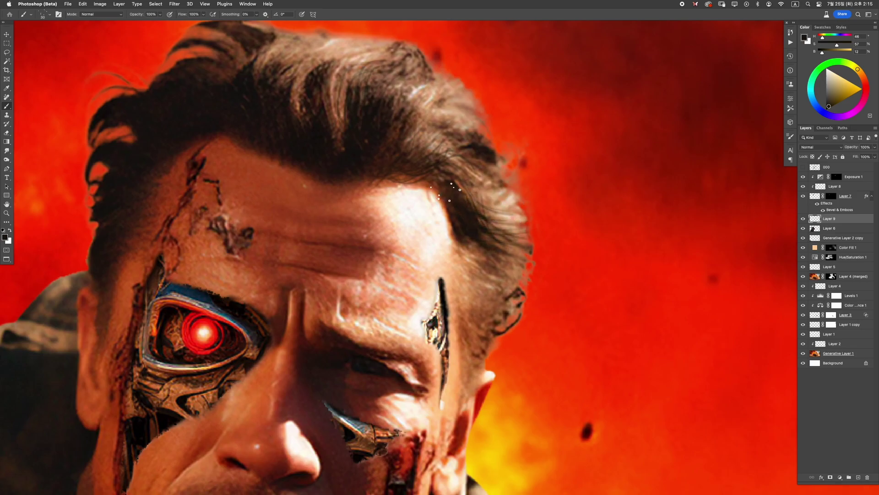
scroll(453, 196, down, 5)
scroll(357, 207, up, 6)
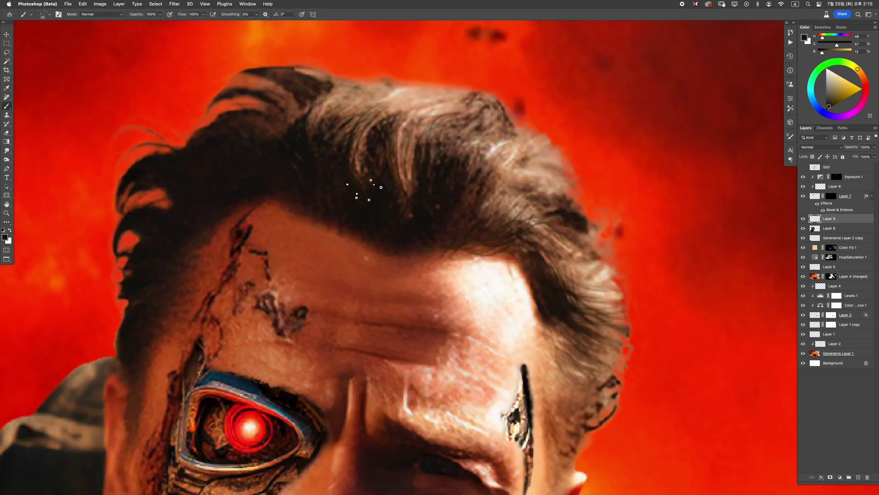
scroll(362, 206, left, 5)
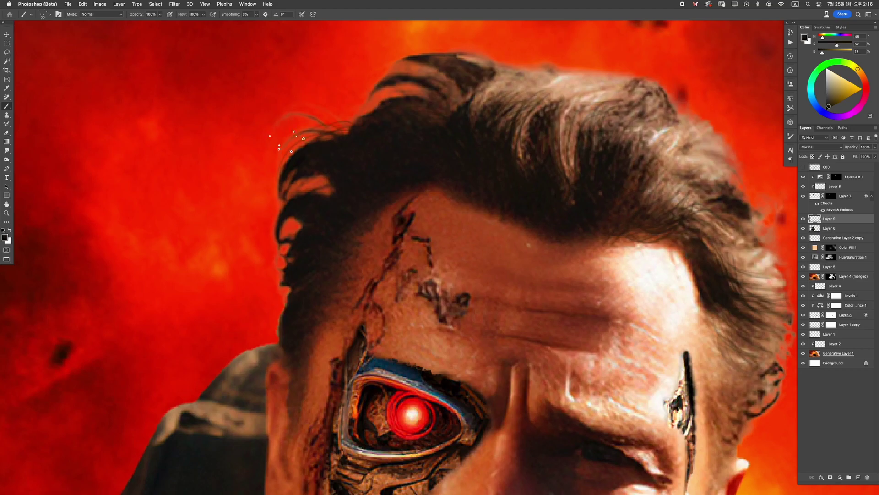
scroll(380, 110, up, 2)
scroll(381, 111, right, 1)
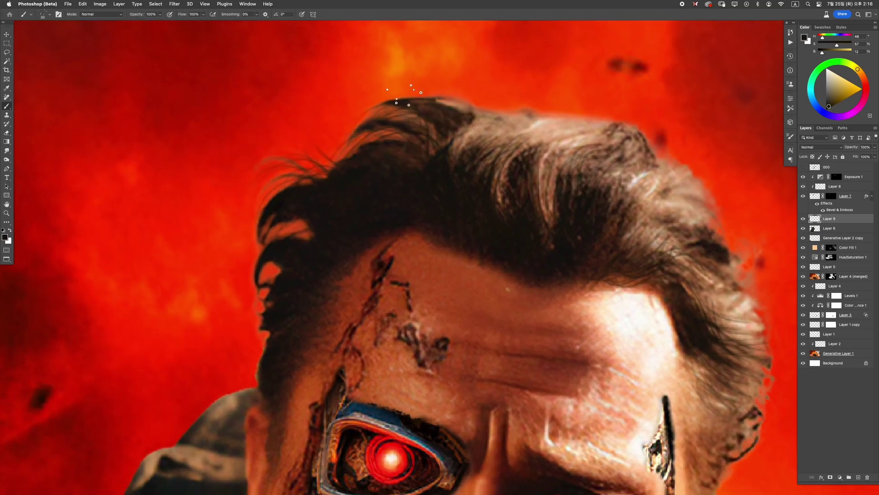
drag(437, 165, 501, 190)
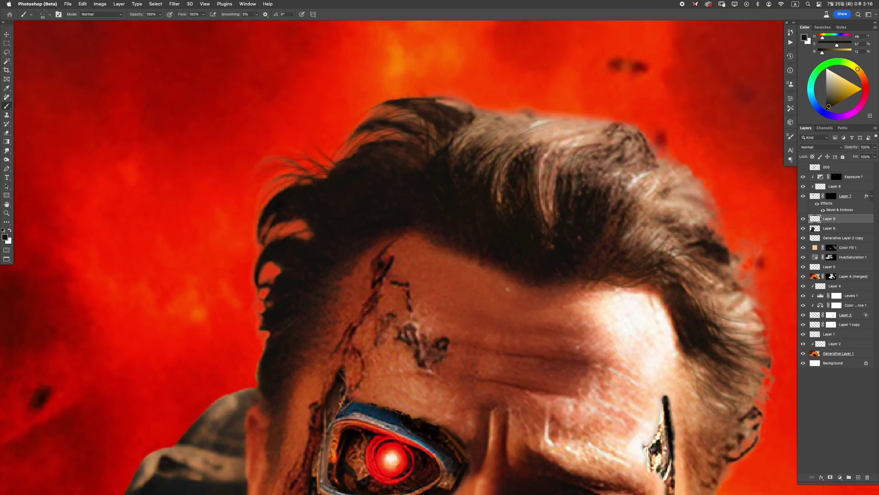
Step: Sample a light tan from the hair highlights and paint fine stray strands along the crown and the sunlit hair edge
scroll(552, 244, down, 6)
scroll(578, 140, up, 6)
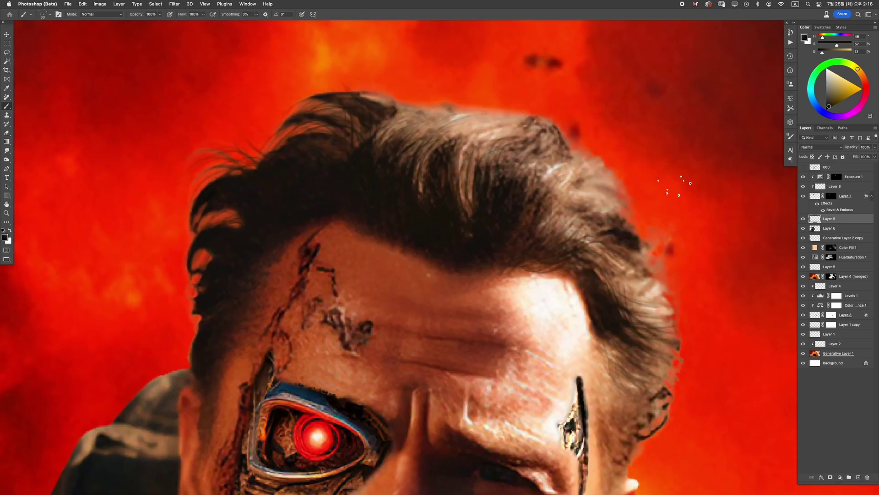
alt+click(483, 124)
drag(453, 110, 518, 111)
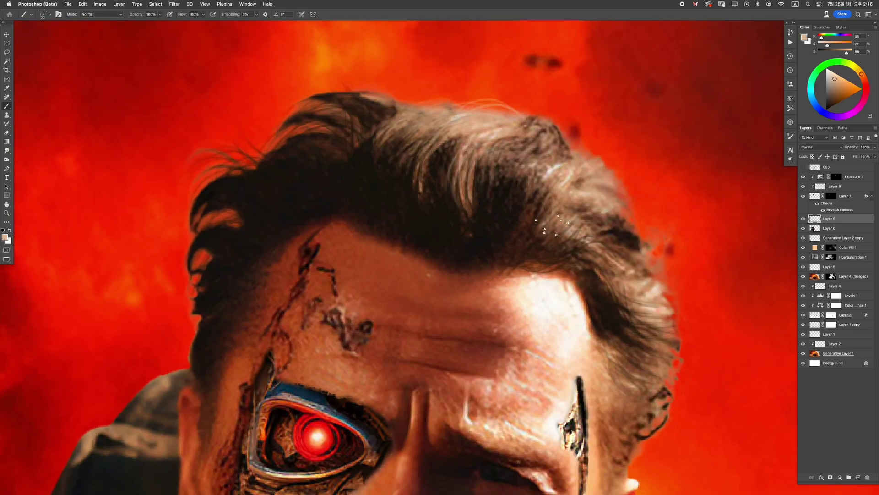
drag(568, 206, 385, 151)
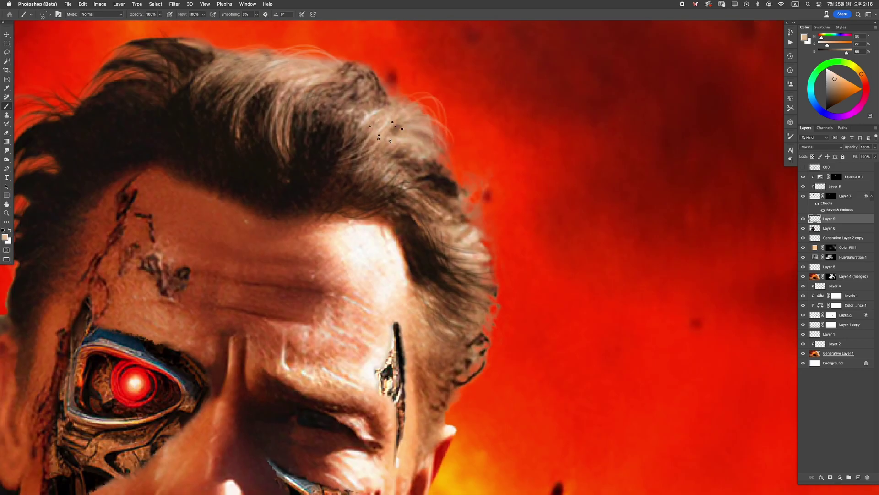
mouse_move(451, 220)
mouse_down()
mouse_move(458, 216)
mouse_move(440, 215)
mouse_up()
drag(390, 123, 440, 144)
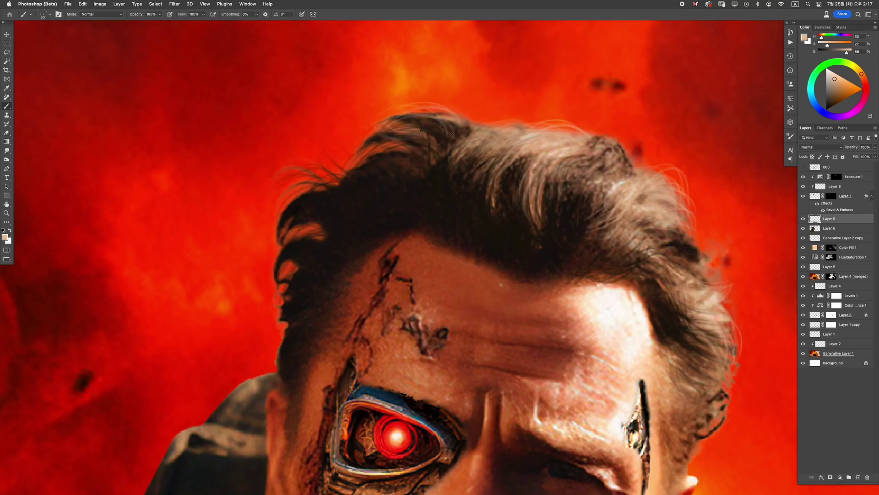
scroll(456, 117, down, 2)
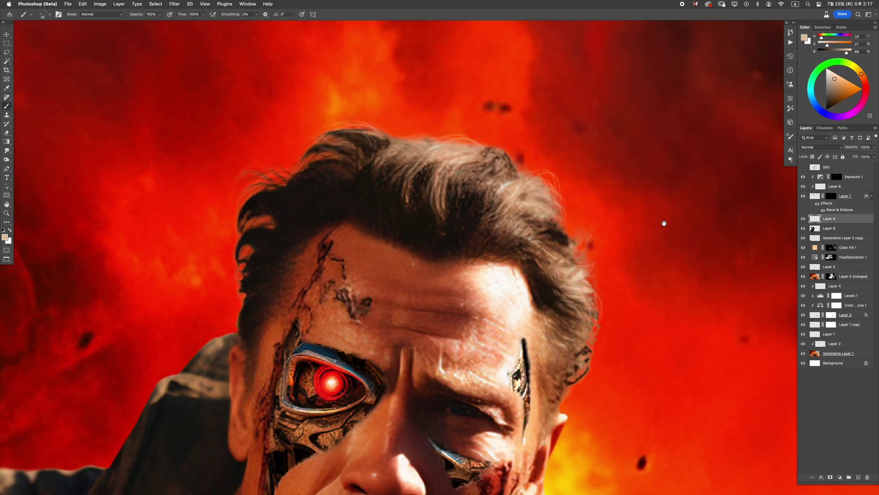
Step: Add a white layer mask to the motorcycle rider layer and choose a 45 px hair-strand brush with black as the painting colour
click(830, 228)
right_click(500, 315)
mouse_move(314, 118)
mouse_down()
mouse_move(341, 107)
mouse_move(354, 114)
mouse_up()
key(x)
right_click(489, 316)
scroll(854, 316, down, 10)
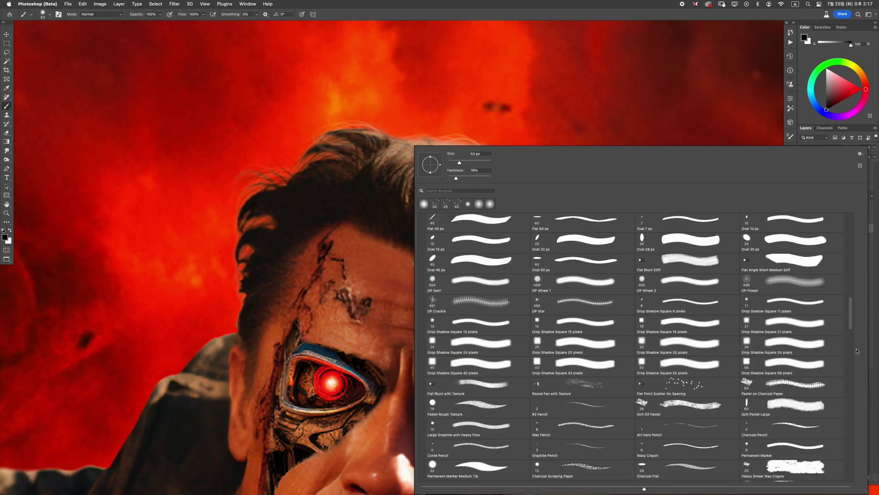
double_click(584, 450)
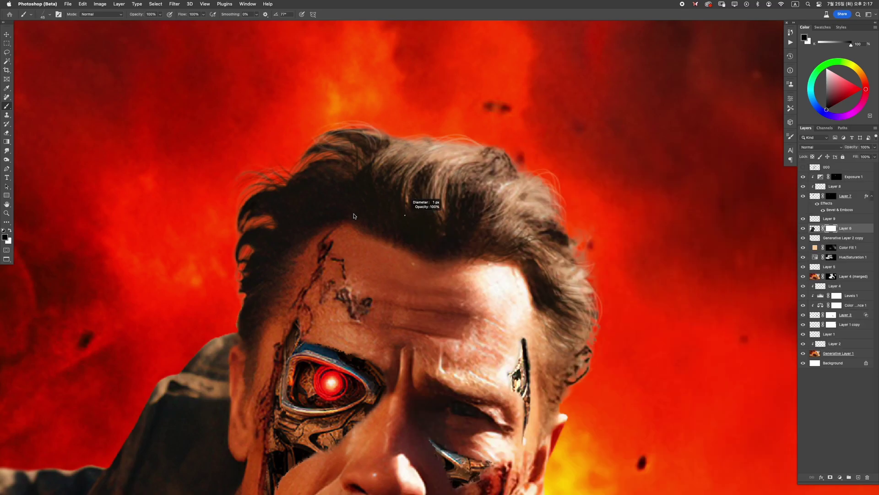
right_click(421, 220)
double_click(482, 471)
right_click(420, 229)
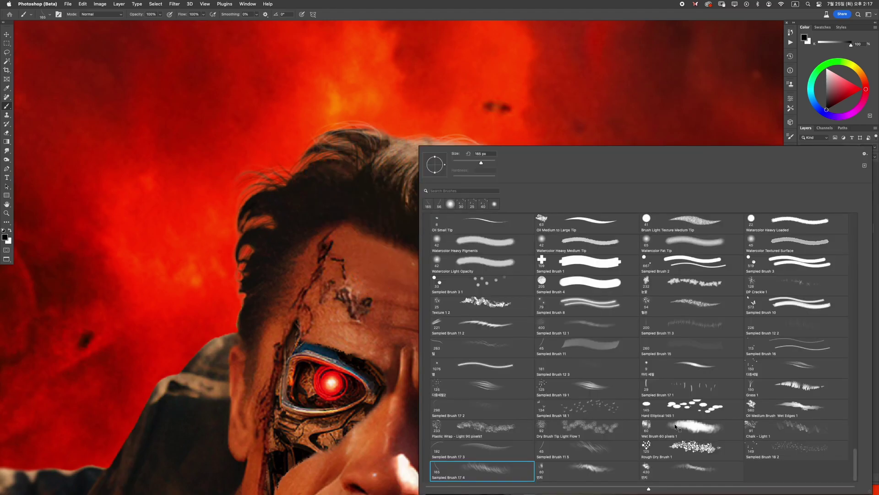
double_click(584, 451)
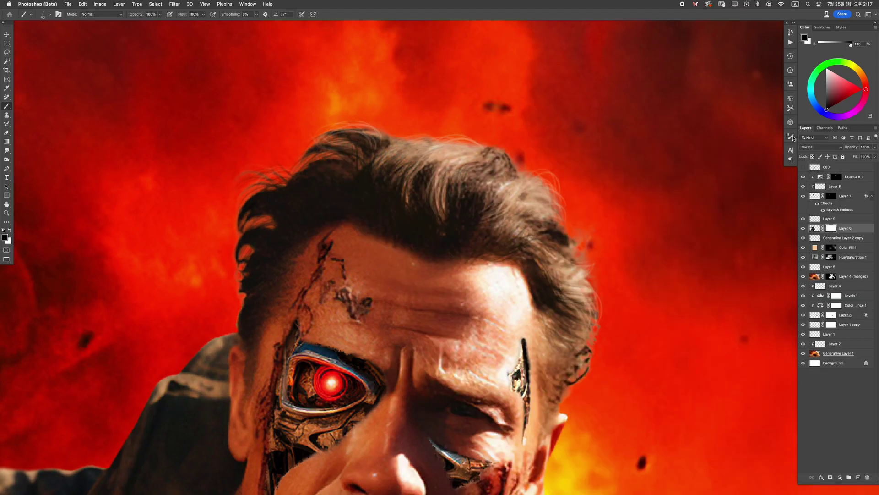
Step: Adjust the hair brush tip to 20 px at a 140° angle and mask thin gaps into the hair edge on the robot-eye side
click(791, 136)
scroll(282, 194, up, 3)
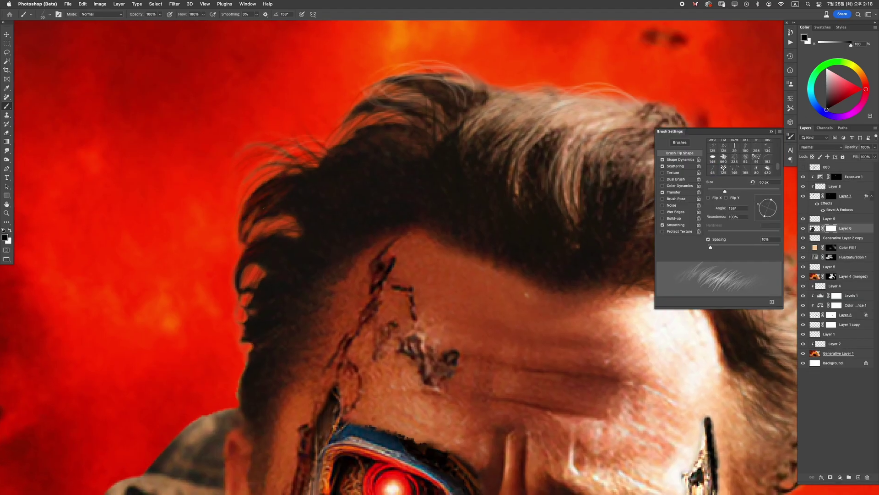
key(bracketleft)
key(bracketleft)
key(bracketleft)
key(Right)
key(Right)
key(Right)
key(Right)
key(Right)
key(Right)
key(Right)
key(Right)
key(Right)
key(Right)
key(Right)
key(Right)
key(Right)
key(Right)
key(Right)
key(Right)
key(Right)
key(Right)
key(Right)
key(Right)
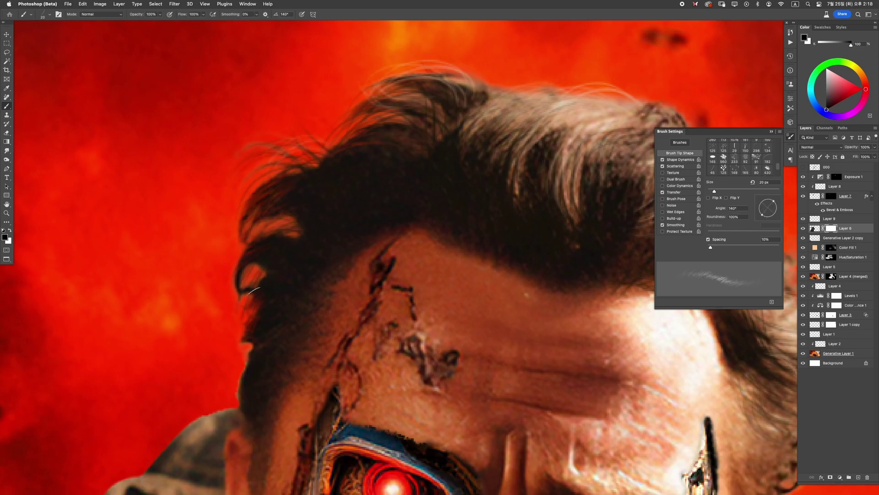
Step: Mask strand-like gaps into the sunlit hair edge with the hair brush at 45 px, rotating its tip to 82° and 109°
scroll(327, 260, right, 10)
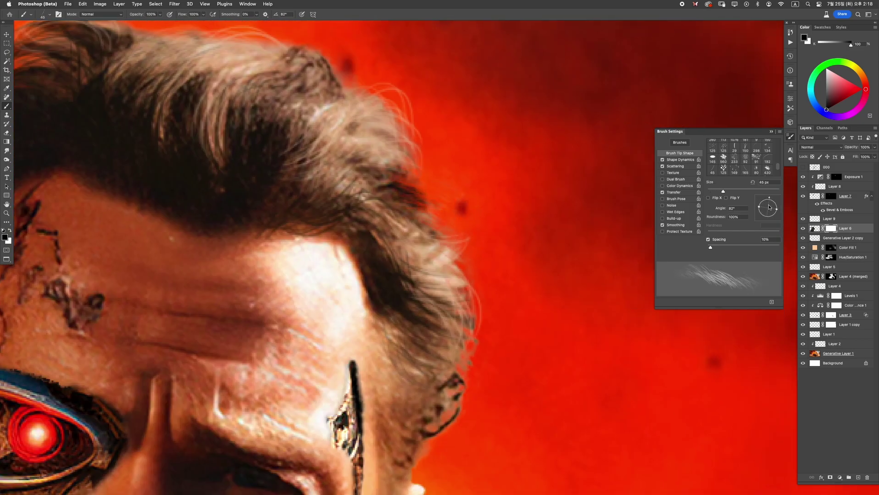
scroll(490, 333, down, 5)
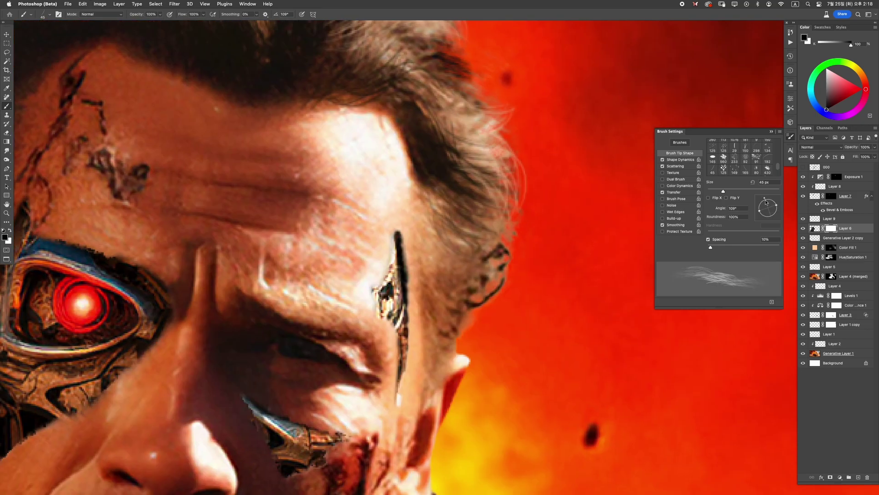
scroll(490, 334, up, 6)
Step: Switch to a 54 px soft round brush at 50% opacity and fade the hair edge on the robot-eye side in the mask
right_click(678, 243)
double_click(479, 332)
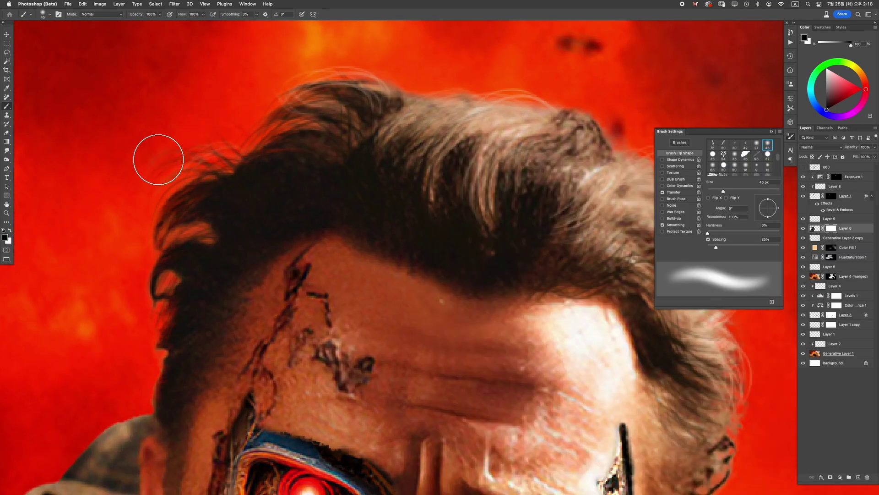
scroll(285, 197, up, 3)
scroll(310, 160, down, 3)
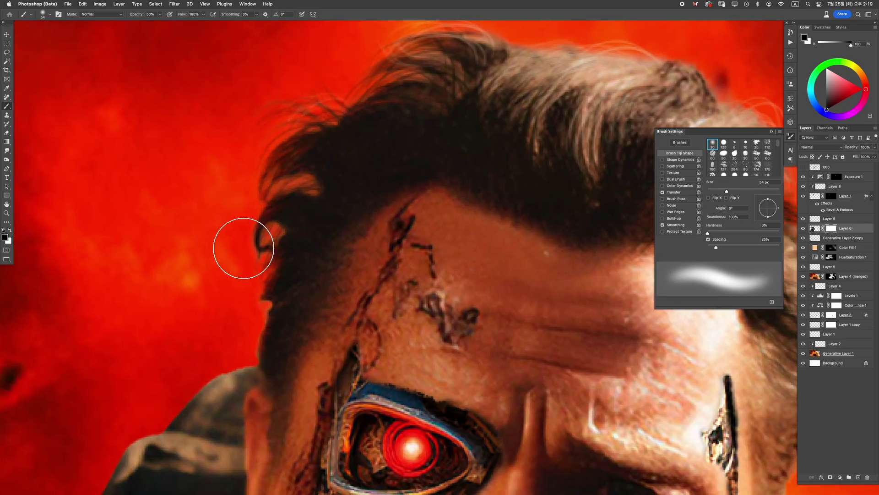
Step: Mask out the stray curl and rough hair outline above the robot-eye side's ear, reducing the soft brush to 8 px
key(bracketleft)
key(bracketleft)
key(bracketleft)
scroll(267, 275, up, 5)
scroll(306, 238, down, 4)
key(bracketleft)
key(bracketleft)
key(bracketleft)
key(bracketleft)
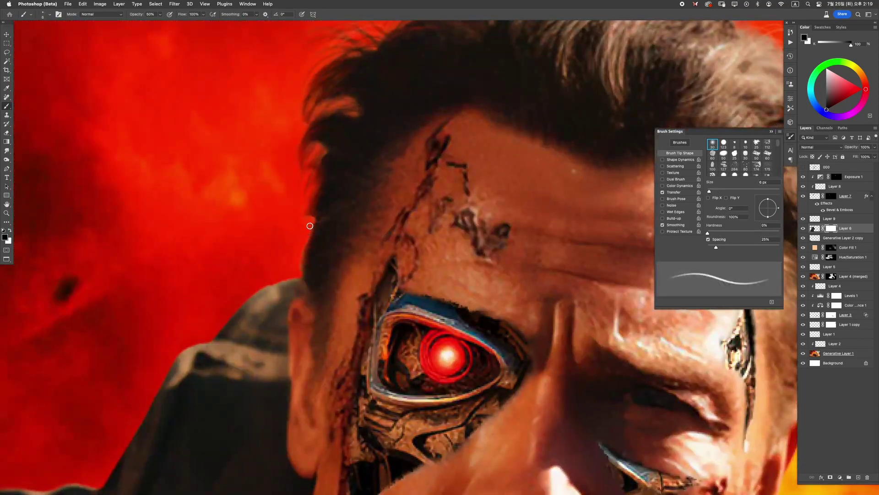
scroll(257, 298, up, 2)
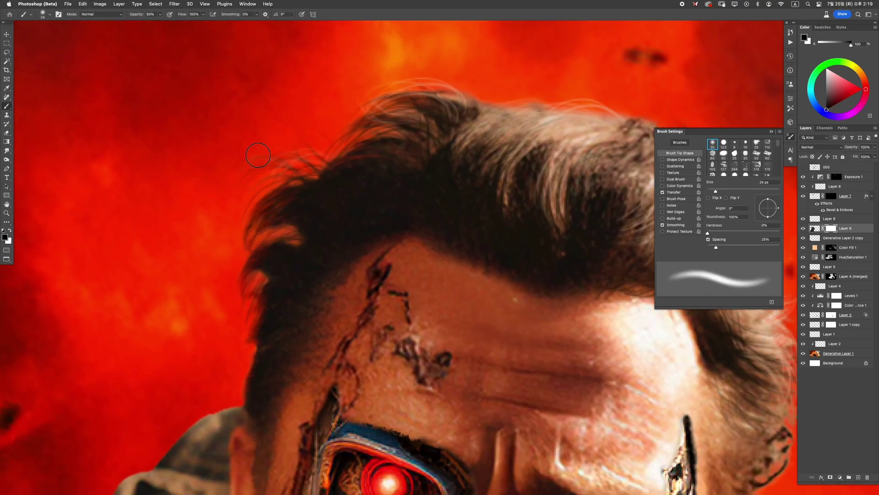
Step: Soften the outer hair edge on the sunlit side of the head in the mask with a 32 px soft brush
scroll(275, 157, down, 2)
scroll(424, 114, right, 3)
scroll(424, 114, up, 4)
key(bracketright)
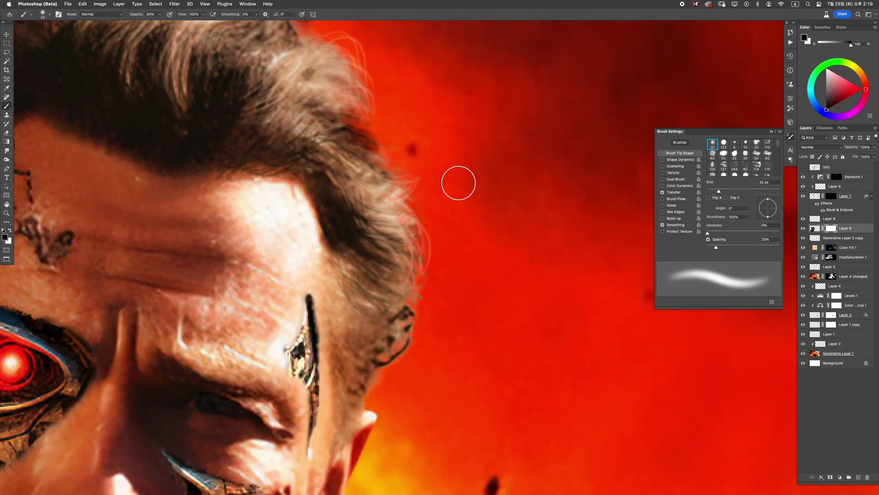
Step: Mask out the dark leftover patch above the sunlit ear at 100% opacity, refining the hair outline down to an 8 px brush
scroll(412, 255, down, 3)
key(bracketleft)
scroll(373, 308, up, 2)
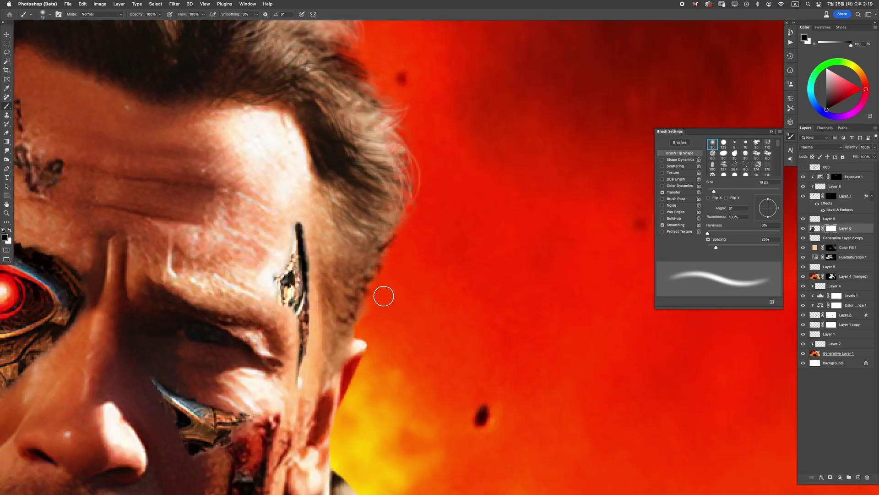
scroll(376, 298, down, 3)
scroll(455, 208, up, 3)
scroll(455, 208, down, 2)
key(bracketleft)
key(bracketleft)
drag(453, 229, 487, 238)
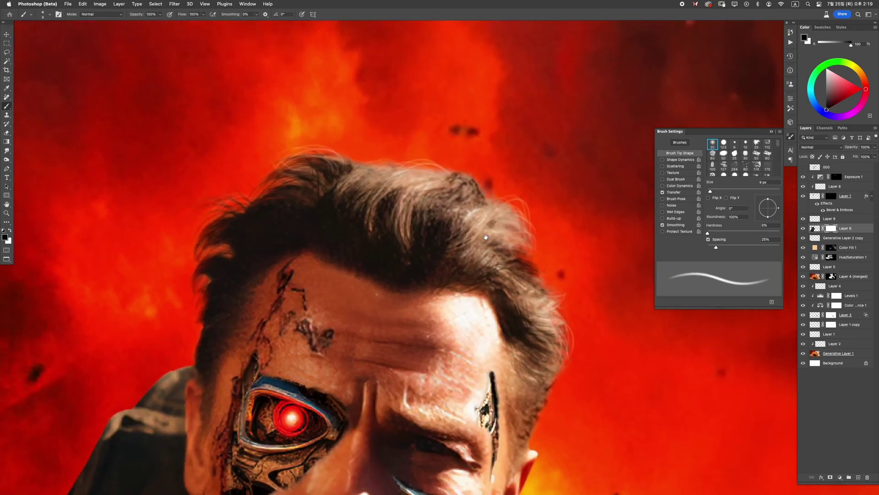
Step: View the wider composite and compare it with the masked rider layer hidden and shown
key(super+0)
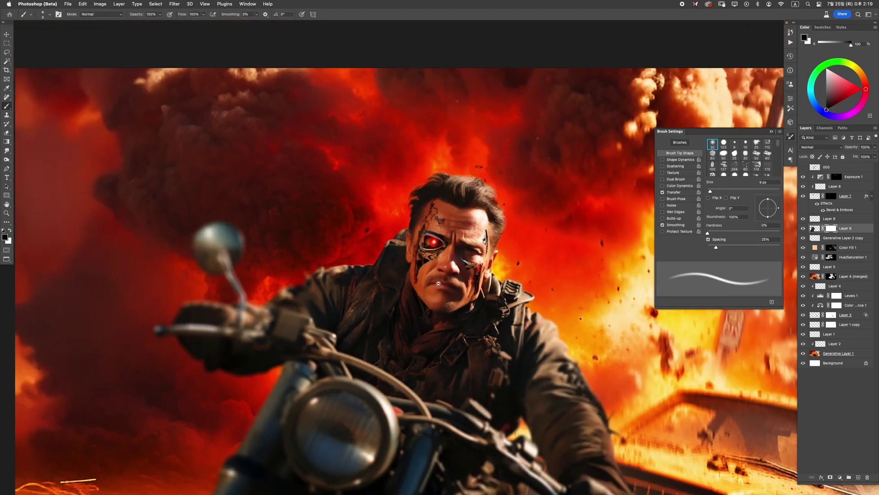
click(803, 228)
click(803, 228)
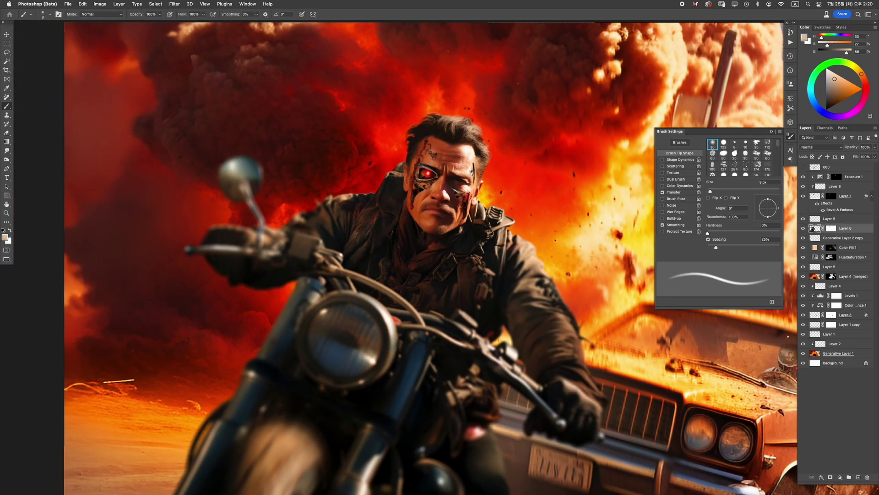
key(ctrl+alt+u)
click(711, 117)
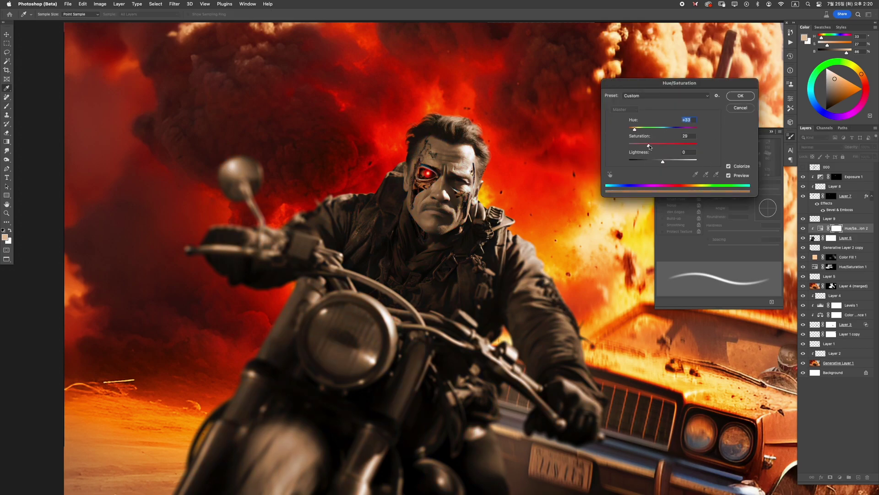
key(Escape)
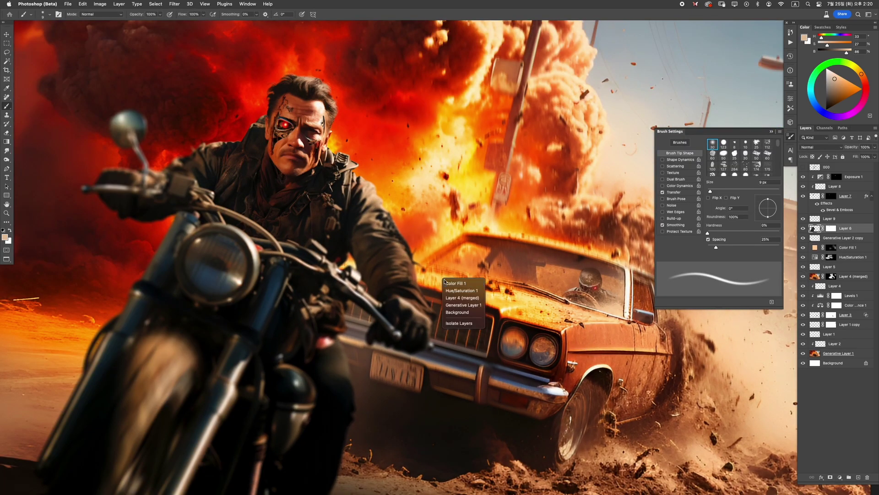
Step: Duplicate Hue/Saturation 1 as a clipped adjustment over the rider with a black mask, and reveal it along the shadowed collar and shoulder edge
click(807, 248)
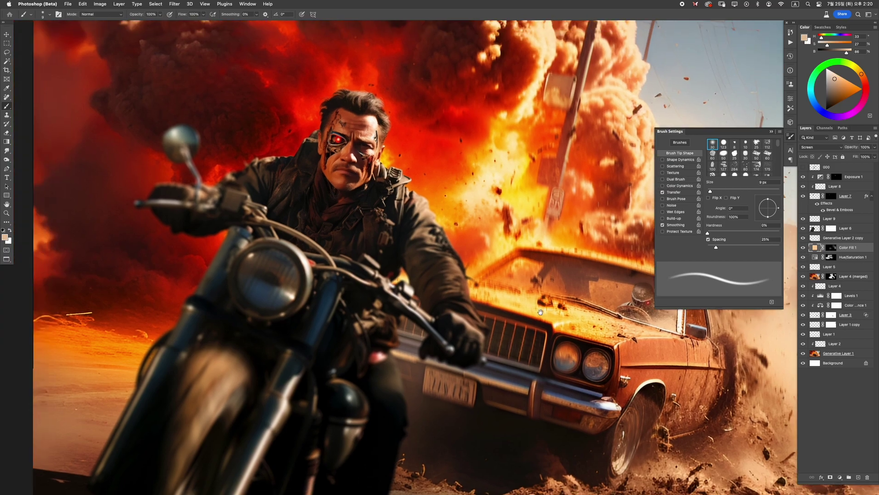
drag(815, 258, 837, 230)
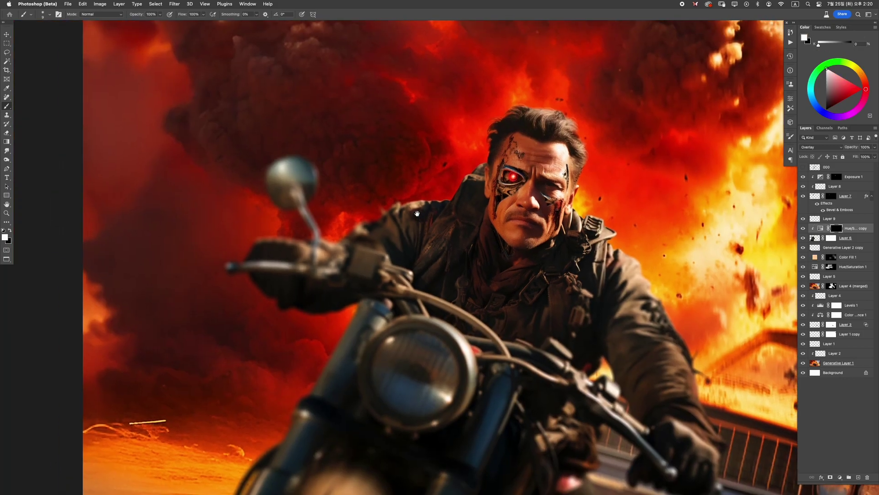
scroll(475, 171, up, 5)
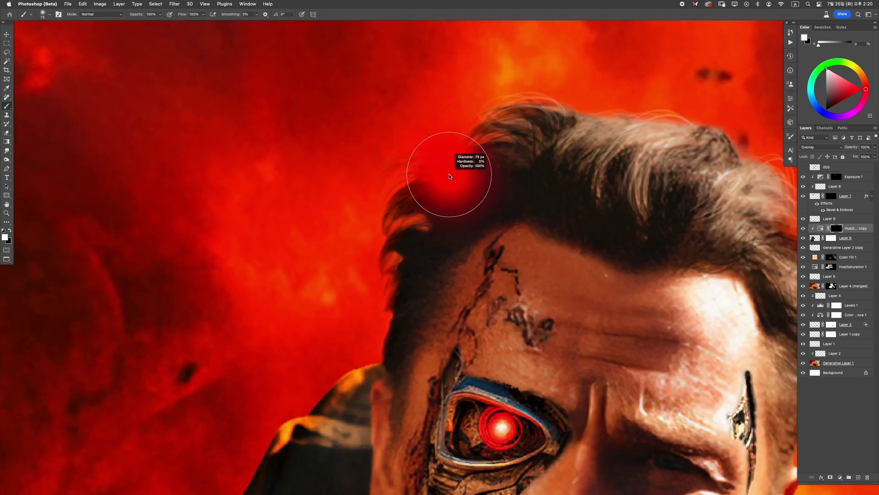
scroll(451, 181, down, 3)
drag(563, 114, 536, 115)
scroll(524, 134, down, 5)
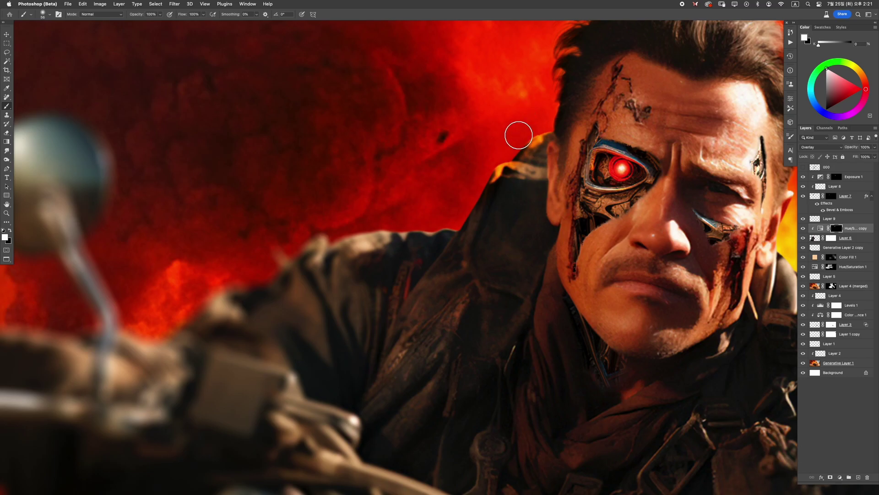
scroll(389, 201, left, 5)
scroll(394, 202, right, 4)
scroll(394, 202, left, 5)
scroll(438, 219, down, 2)
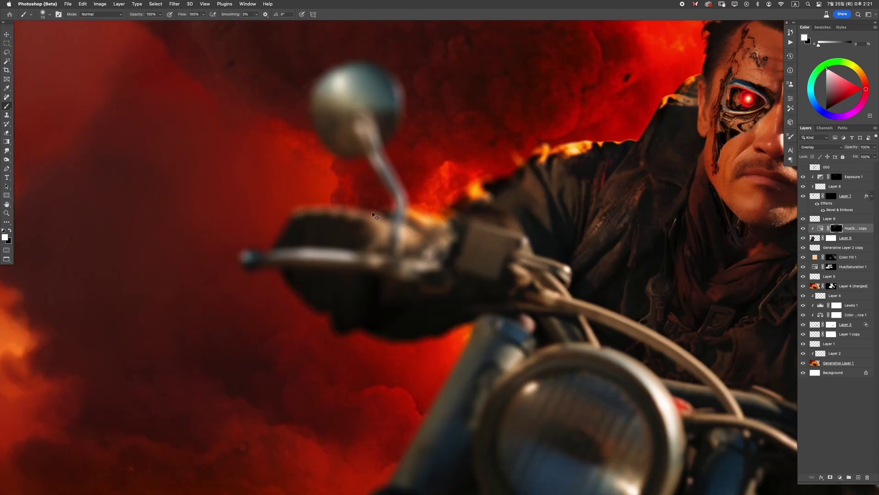
Step: Reveal the fiery adjustment on the handlebar tip, glove and front fork edge with a soft mask brush between 66 and 130 px
scroll(234, 271, down, 5)
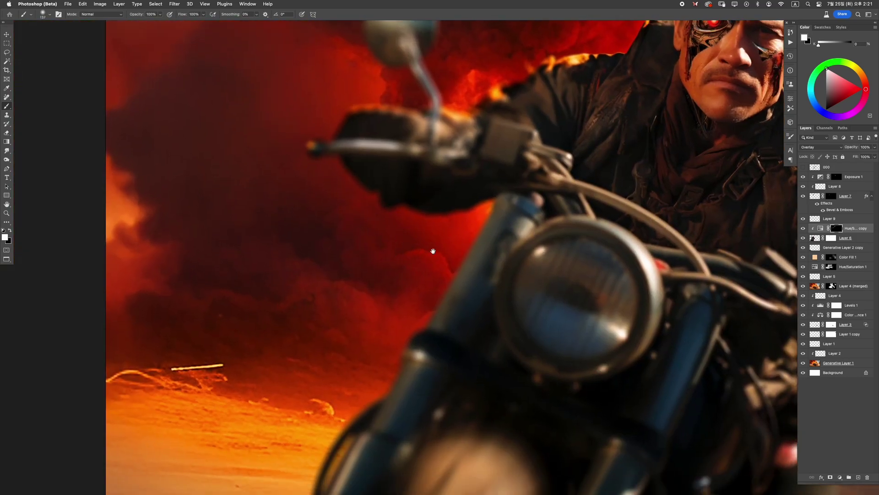
scroll(424, 249, left, 4)
scroll(446, 240, up, 2)
drag(481, 182, 465, 182)
key(F5)
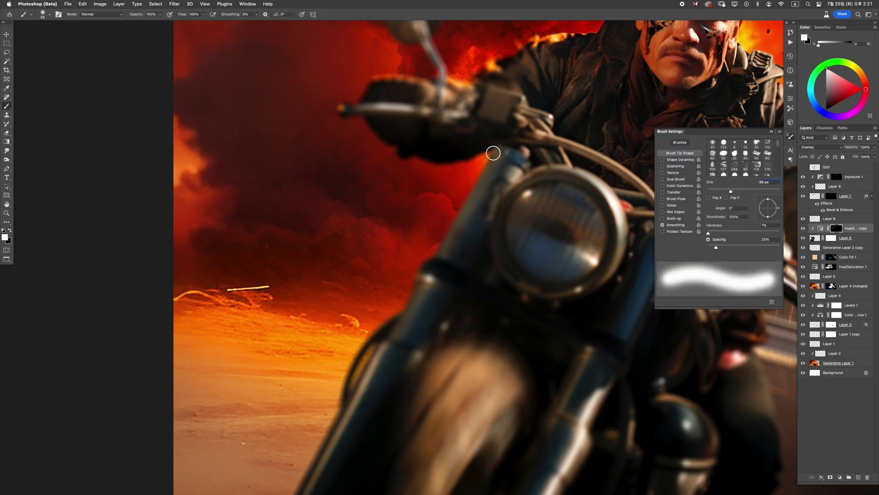
scroll(332, 448, up, 2)
scroll(484, 144, down, 2)
drag(472, 144, 484, 143)
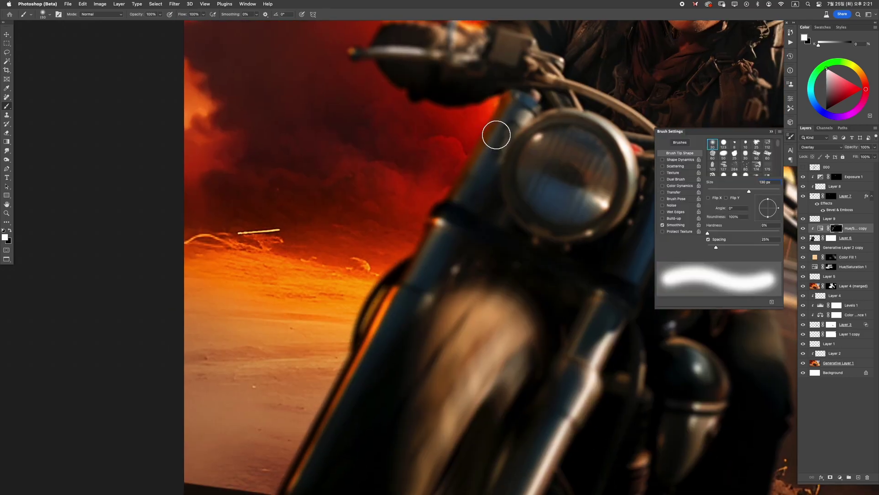
scroll(404, 282, down, 5)
scroll(405, 281, up, 3)
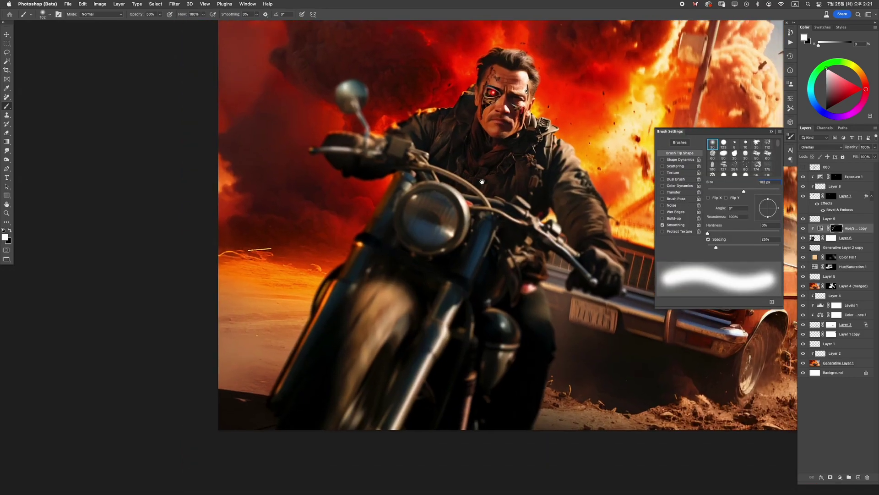
Step: Add a new layer clipped to the rider layer and paint a thin peach rim light along the collar and shoulder, reducing the brush to 10 px
click(812, 238)
click(859, 476)
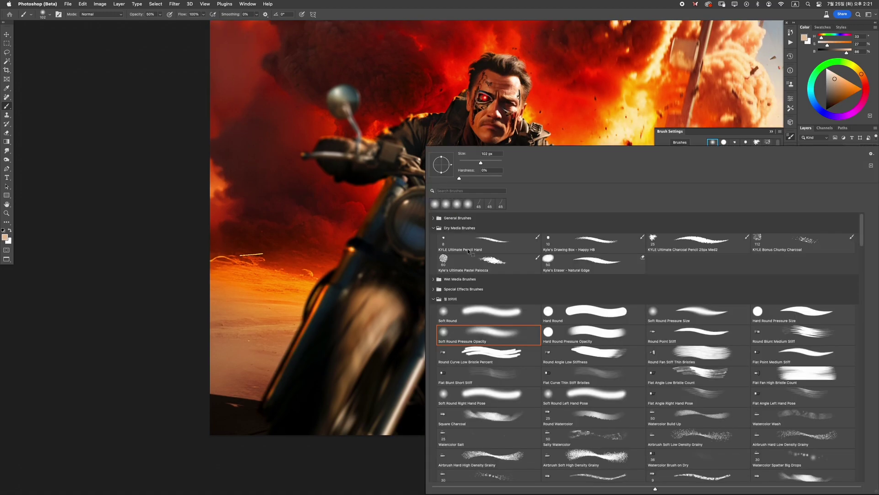
scroll(446, 165, up, 3)
drag(477, 166, 445, 165)
scroll(435, 175, up, 2)
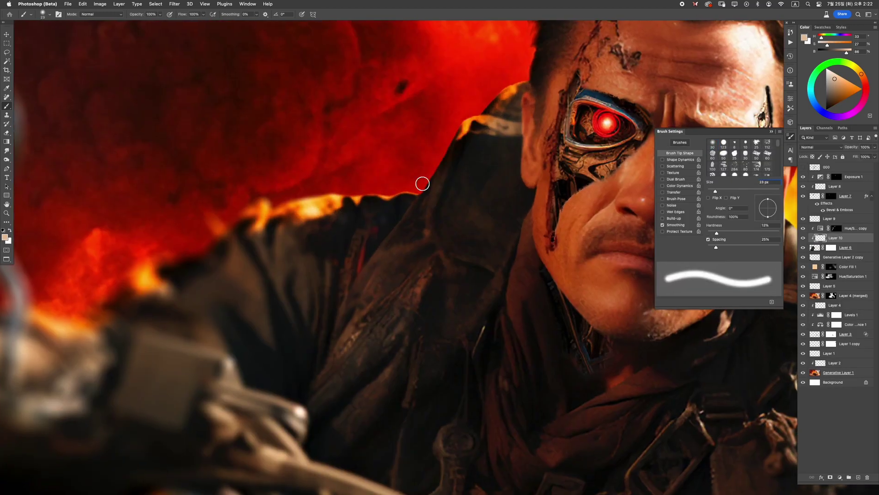
drag(382, 200, 496, 151)
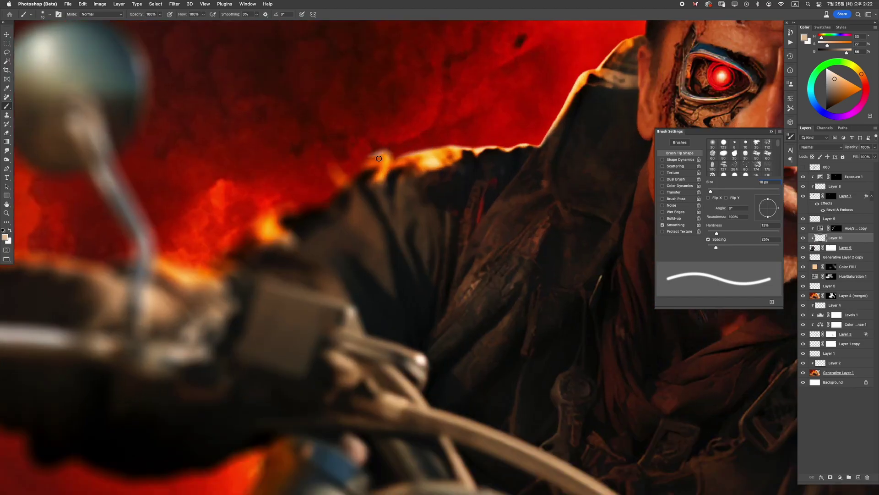
scroll(364, 186, down, 4)
scroll(431, 166, up, 4)
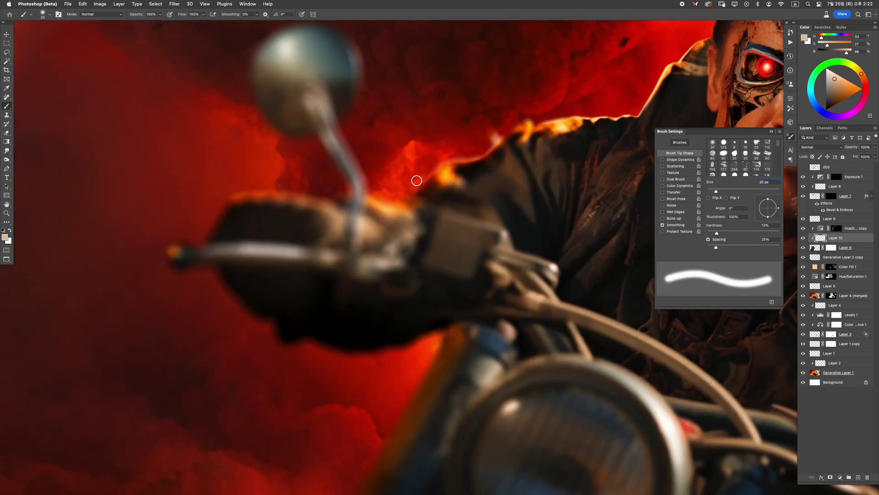
Step: Paint softer rim light along the rider's arm and the motorcycle fork, using a soft round brush with Transfer enabled at 30% opacity
key(x)
scroll(427, 190, up, 1)
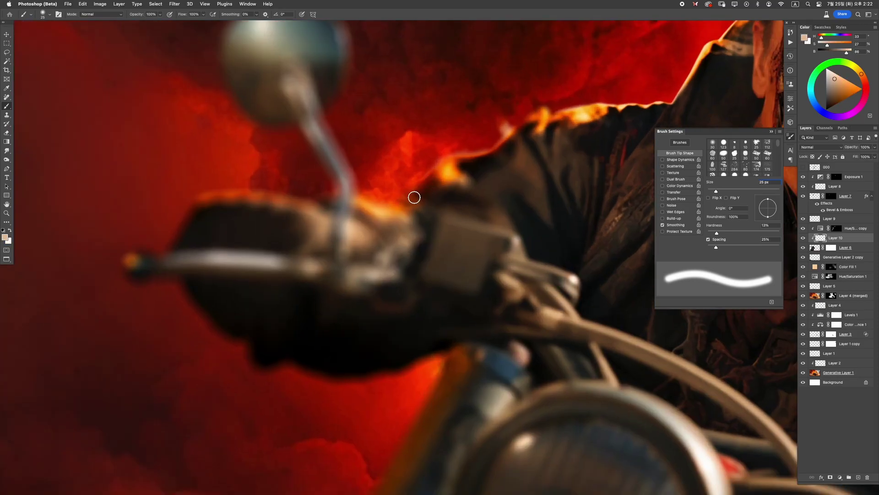
scroll(414, 197, down, 4)
scroll(353, 226, up, 4)
click(713, 144)
click(662, 192)
key(bracketright)
key(bracketright)
drag(382, 228, 409, 159)
drag(364, 251, 417, 200)
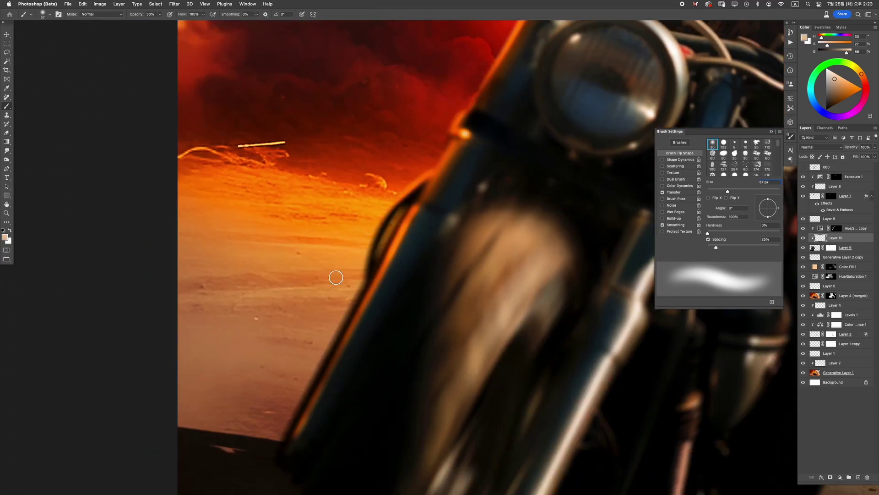
scroll(354, 243, down, 6)
scroll(453, 148, down, 4)
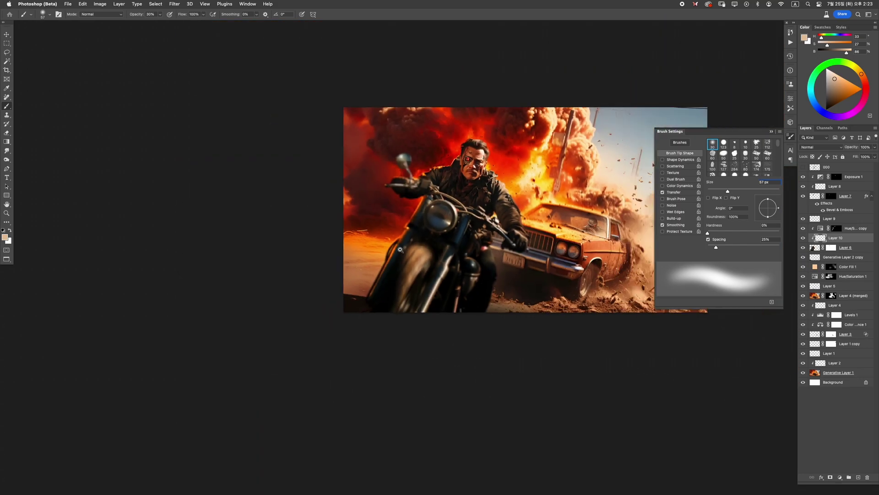
Step: Examine the rider's head with the copied Hue/Saturation mask disabled, restore the mask and check the wider composite
scroll(490, 170, up, 2)
scroll(464, 99, up, 5)
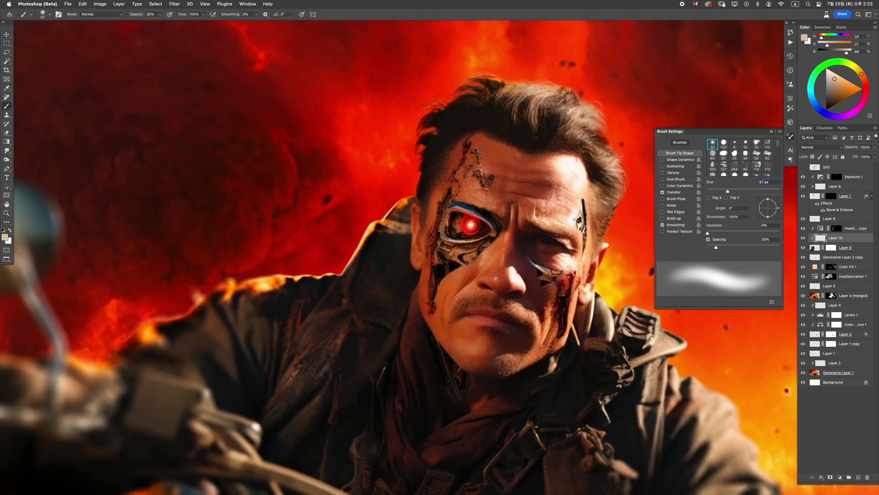
drag(435, 157, 441, 157)
click(819, 238)
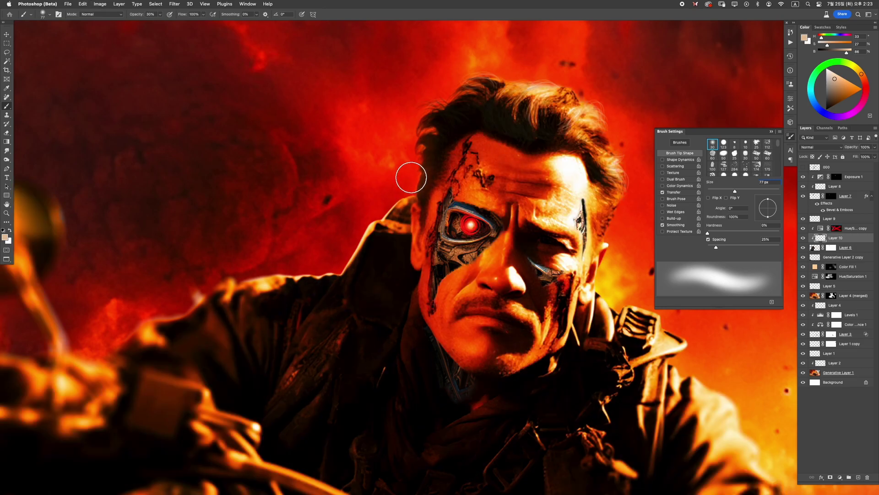
scroll(421, 160, up, 2)
scroll(369, 180, down, 4)
scroll(533, 240, up, 2)
key(alt+])
scroll(412, 173, down, 5)
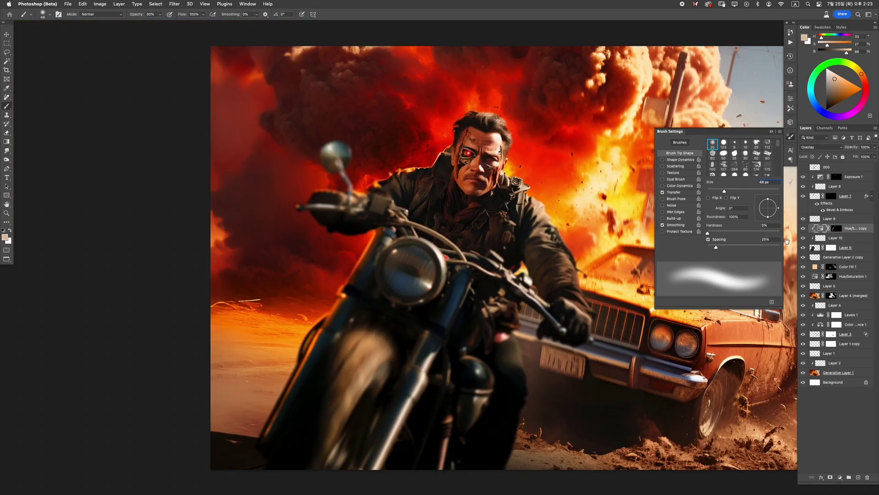
key(F5)
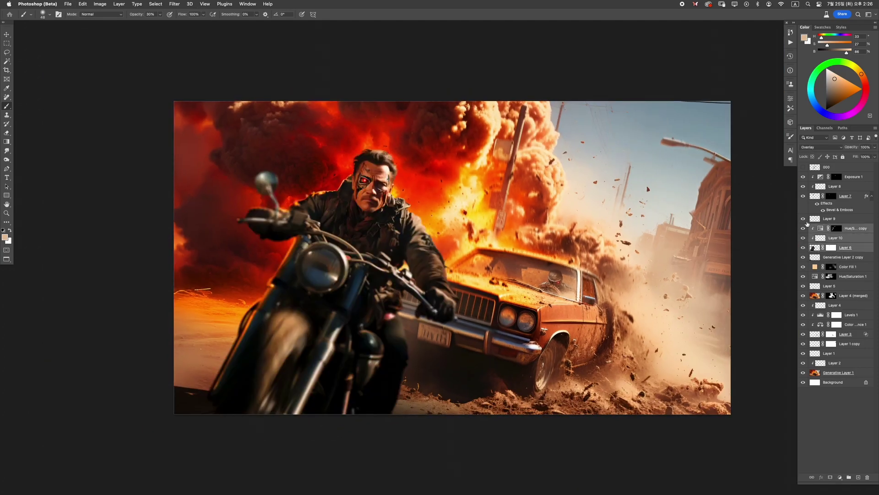
Step: Create a merged copy of the rider layers, set its blend mode to Screen and hide it with a black mask
key(ctrl+alt+e)
key(ctrl+equal)
key(ctrl+equal)
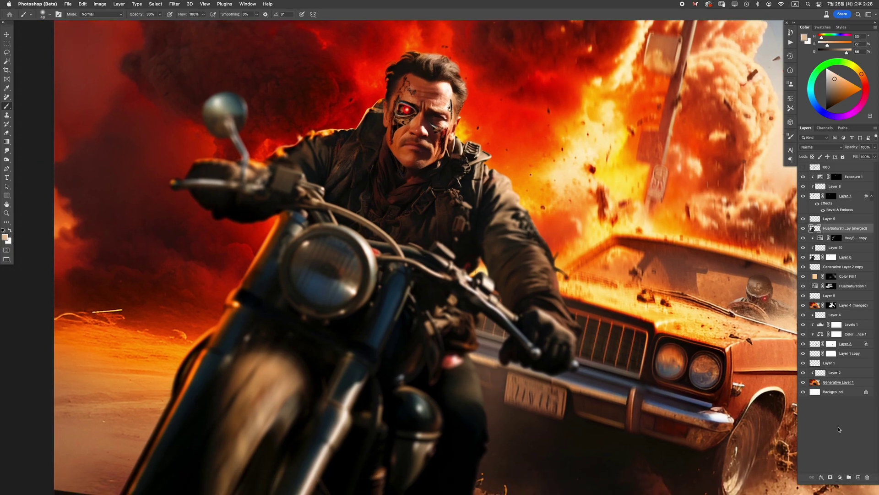
click(820, 147)
click(810, 206)
alt+click(830, 477)
Step: Brighten the motorcycle's headlight by painting in the Screen copy's mask with a large soft brush at 100% opacity
key(d)
drag(320, 275, 334, 278)
key(0)
click(334, 278)
scroll(334, 275, down, 2)
alt+click(730, 202)
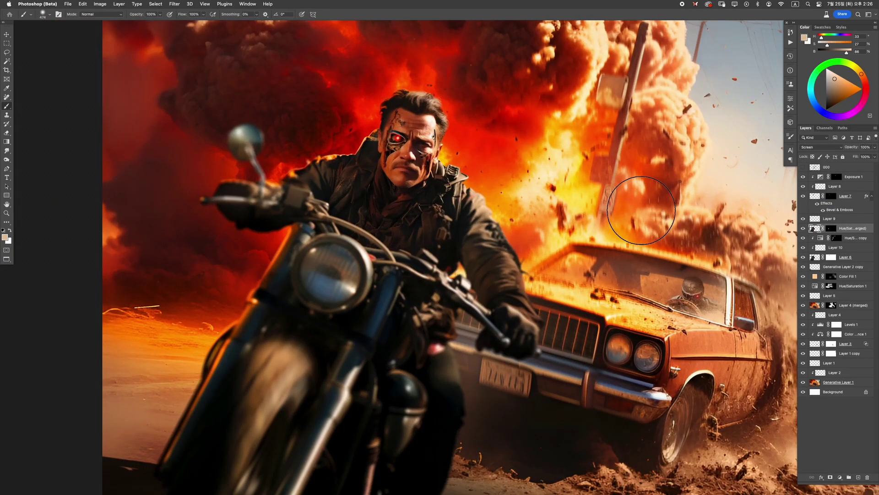
Step: Show the 000 lens flare layer, set it to Linear Dodge (Add) and move the flare onto the motorcycle's headlight
scroll(730, 201, right, 2)
click(803, 167)
click(826, 167)
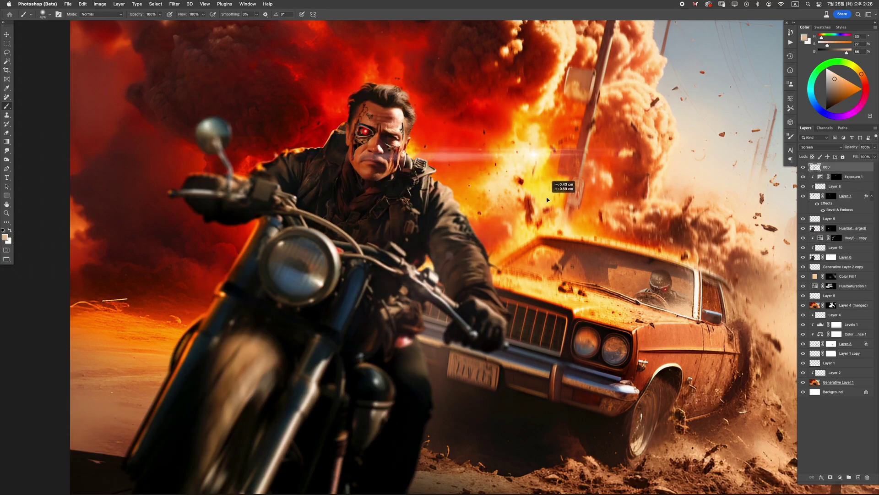
click(819, 147)
click(819, 161)
drag(546, 172, 206, 249)
scroll(412, 247, down, 3)
drag(413, 245, 536, 242)
scroll(535, 243, down, 3)
Step: Enlarge the headlight flare around its bright centre and hide part of it with a layer mask
key(ctrl+t)
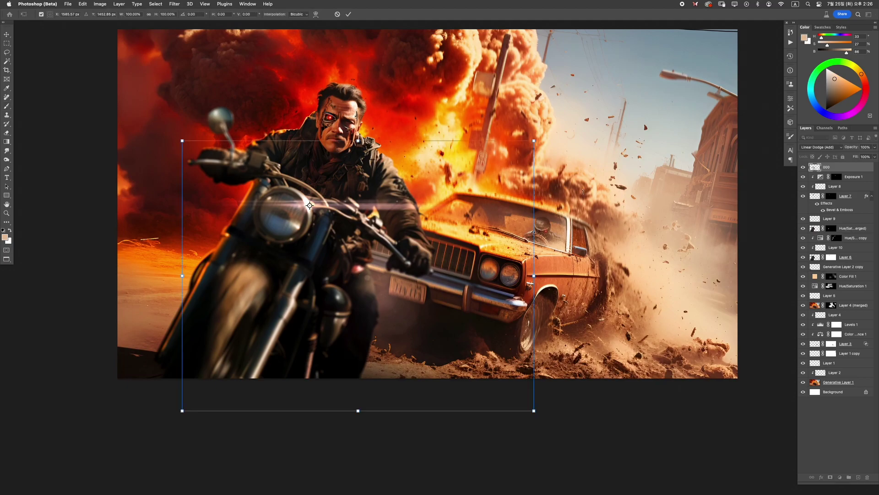
alt+click(308, 204)
drag(534, 140, 609, 96)
scroll(437, 150, down, 2)
drag(542, 131, 566, 122)
key(Return)
key(b)
key(x)
mouse_move(467, 169)
mouse_down()
mouse_move(530, 173)
mouse_move(362, 138)
mouse_up()
scroll(422, 131, up, 3)
Step: Duplicate the flare layer, shrink the copy to about 8% and place it as a glint on the metal at the rider's sunlit temple
key(ctrl+j)
key(ctrl+t)
drag(685, 428, 422, 172)
scroll(366, 115, up, 5)
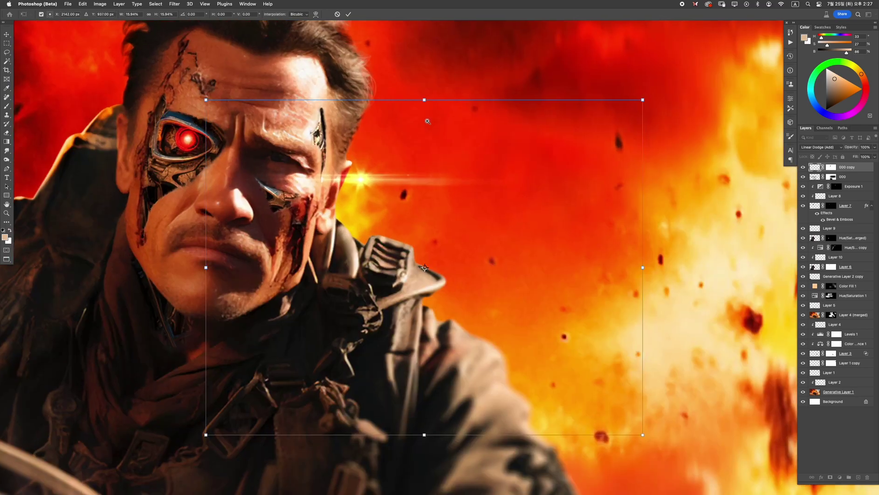
drag(670, 92, 557, 135)
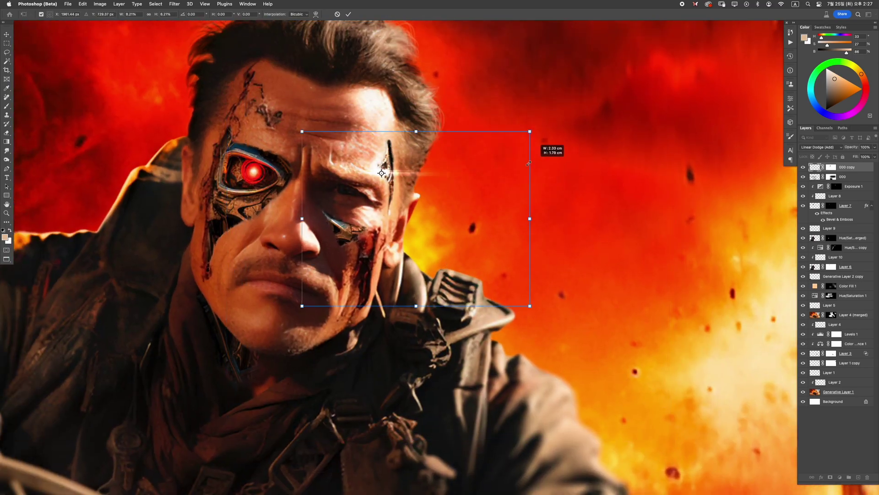
scroll(383, 204, up, 2)
drag(429, 194, 429, 197)
key(Return)
scroll(424, 188, down, 10)
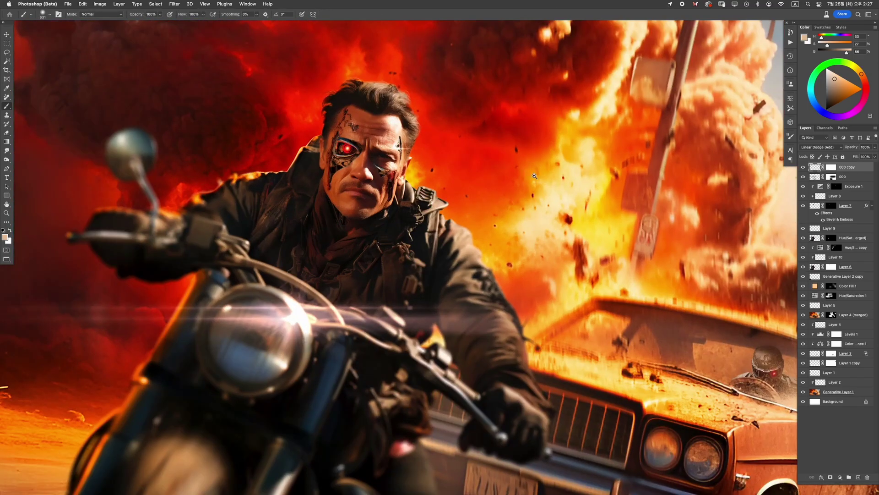
key(b)
scroll(419, 213, down, 2)
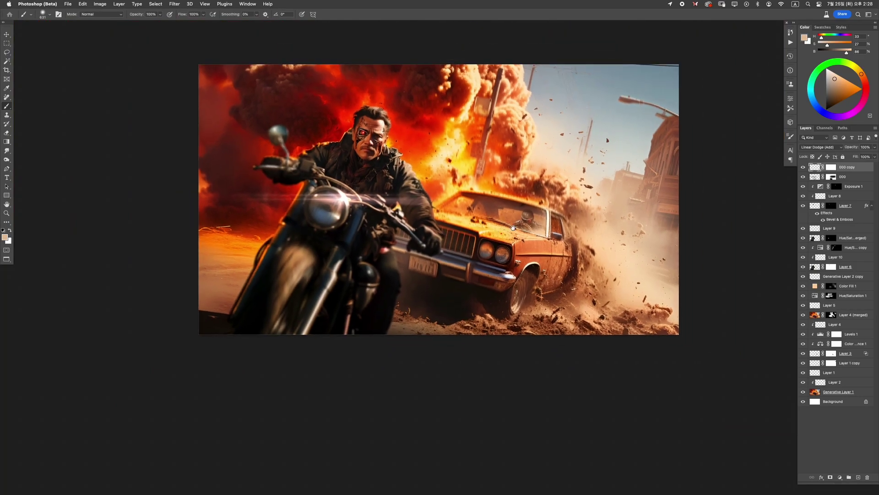
Step: Add a new clipped layer above the rider's Hue/Saturation copy, set it to Overlay and make white the brush colour
click(827, 251)
scroll(435, 161, up, 4)
key(ctrl+shift+n)
key(Return)
click(816, 147)
click(810, 236)
scroll(441, 187, up, 1)
key(x)
scroll(373, 134, down, 2)
Step: Brush soft white highlights over the rider's sunlit side on the Overlay layer, lowering the brush opacity to 50%
scroll(408, 186, up, 8)
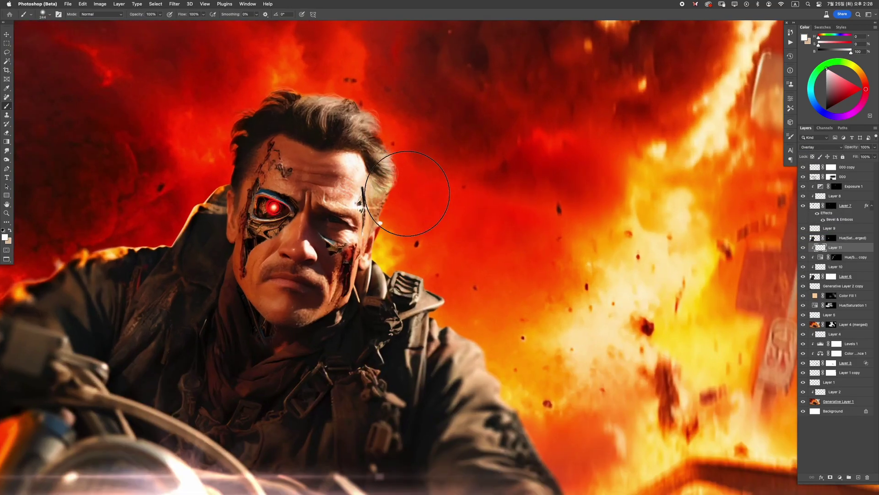
scroll(408, 185, down, 5)
scroll(295, 82, up, 6)
scroll(403, 131, down, 2)
scroll(403, 130, down, 3)
key(5)
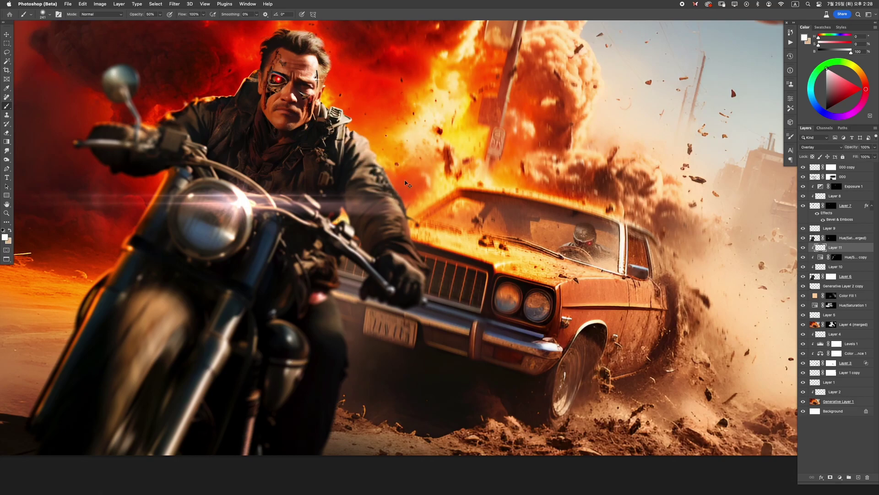
scroll(399, 179, down, 4)
scroll(394, 192, up, 4)
scroll(429, 193, down, 4)
Step: Group the rider layers from Exposure 1 down to Layer 6 and select the 000 copy layer
click(836, 188)
shift+click(846, 276)
key(ctrl+g)
click(847, 167)
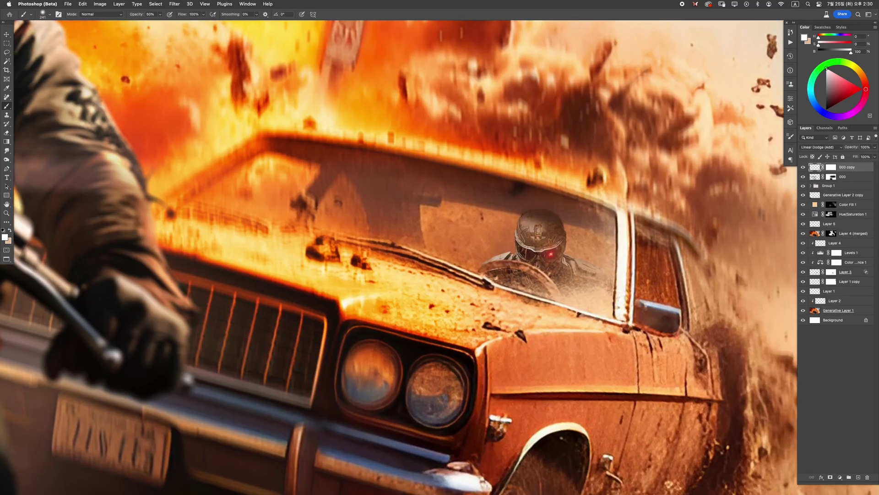
Step: Duplicate Hue/Saturation 1 above Layer 4 as an adjustment clipped to the car driver
key(super+minus)
click(805, 272)
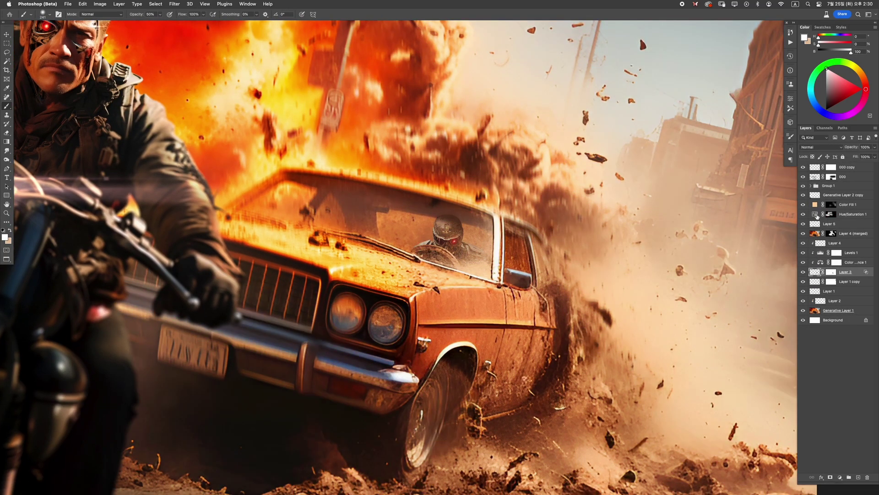
drag(818, 215, 818, 246)
Step: Reveal the clipped adjustment on the driver's helmet and shoulders through its black mask, using a progressively smaller soft brush at 100% opacity
key(0)
key(super+plus)
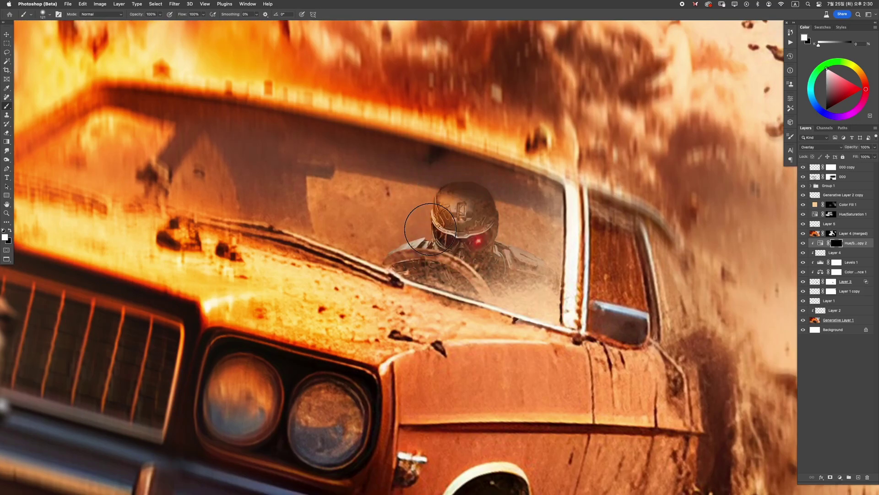
key(super+plus)
key(bracketleft)
key(bracketleft)
key(bracketleft)
key(bracketleft)
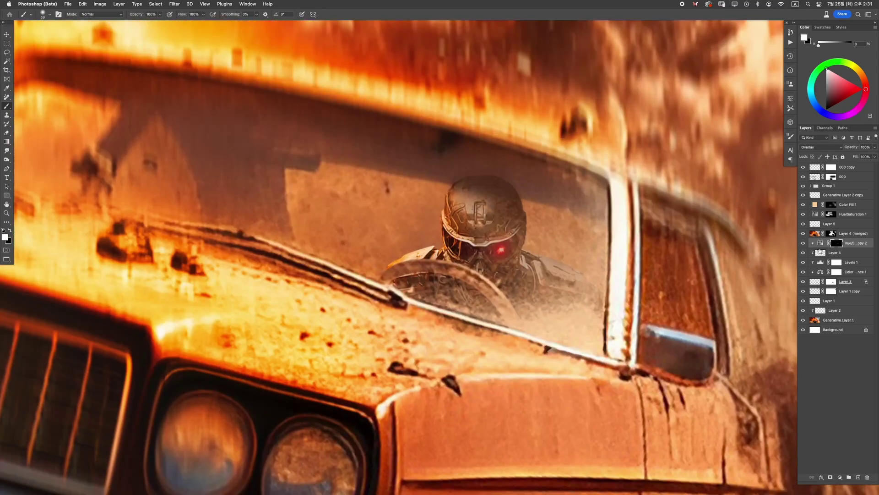
Step: Add a clipped layer above Layer 4 and apply a Motion Blur at 90° with a 10-pixel distance to the driver's Layer 3
key(super+shift+alt+n)
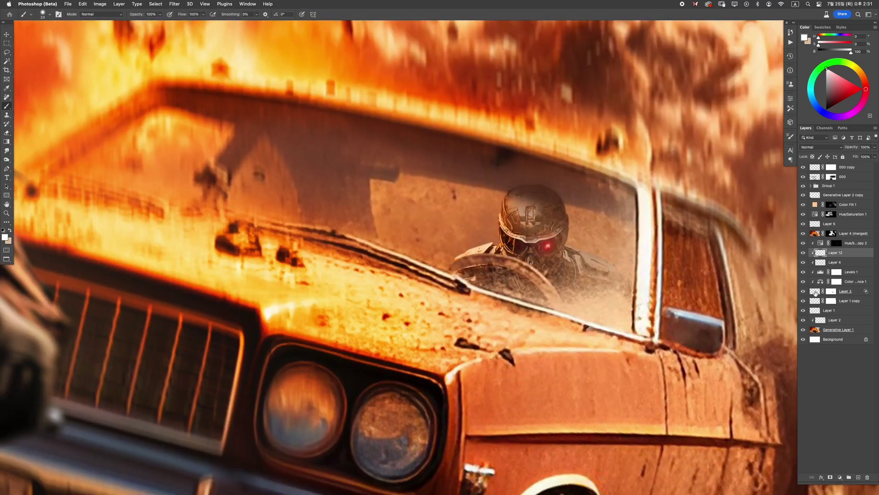
click(814, 292)
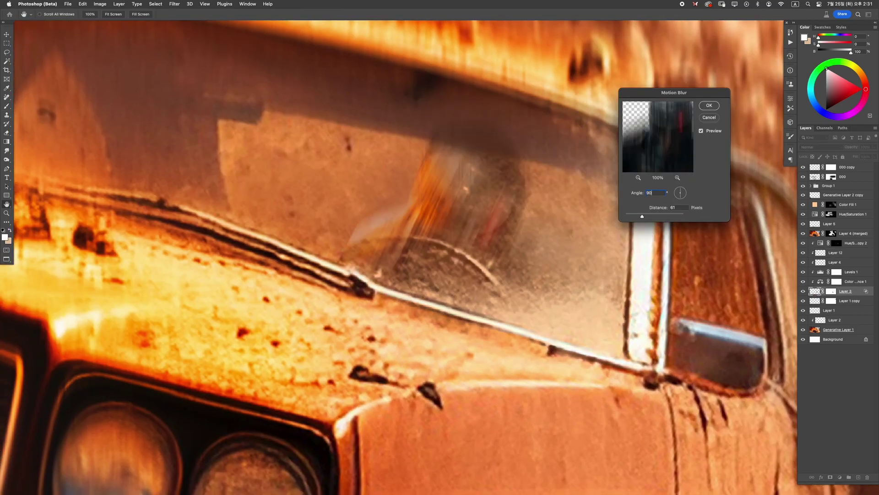
key(Tab)
text(10)
key(Return)
key(ctrl+0)
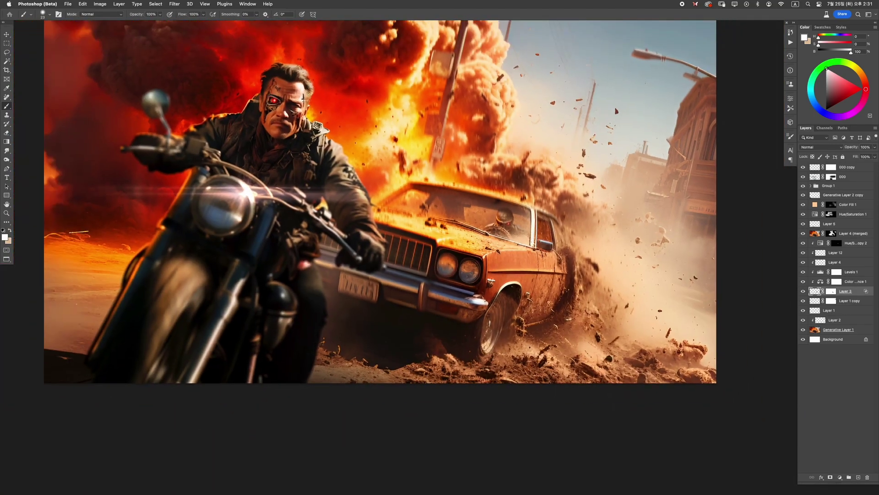
key(b)
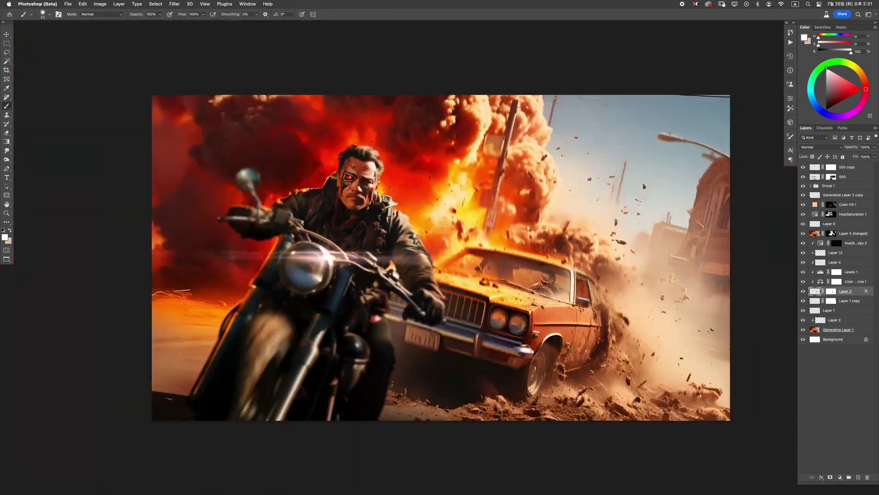
Step: Stamp all visible layers into a merged layer above the 000 copy layer and convert it to a smart object
key(alt+period)
key(ctrl+alt+e)
key(ctrl+shift+alt+e)
right_click(830, 167)
click(820, 277)
Step: Apply the Camera Raw filter to the merged smart object with Texture at +30 and Clarity at +14
key(ctrl+shift+a)
click(736, 148)
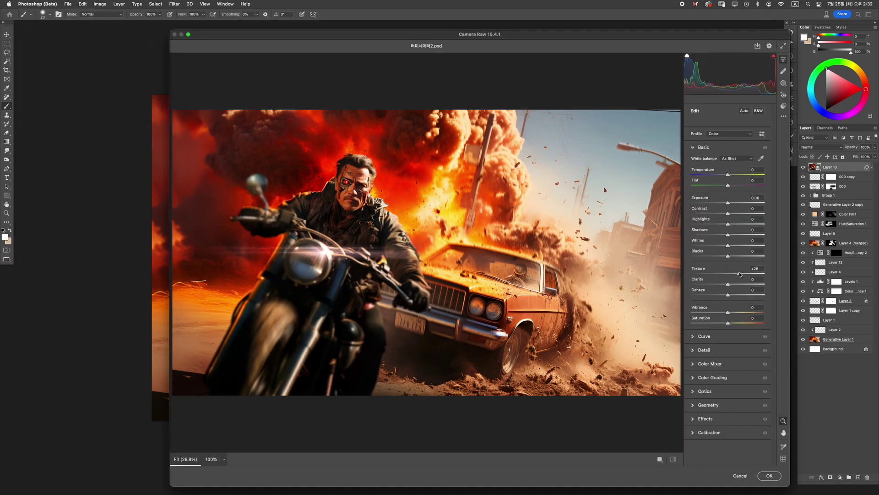
key(super+equal)
double_click(718, 267)
drag(728, 284, 733, 283)
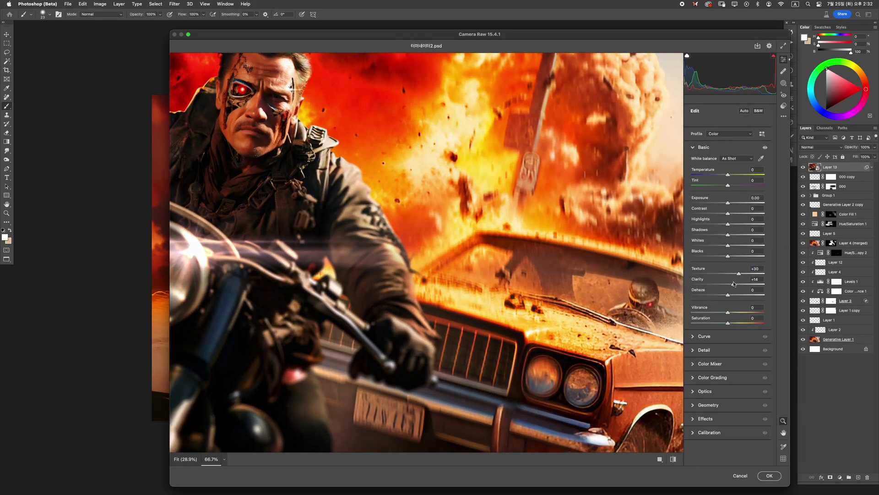
click(768, 476)
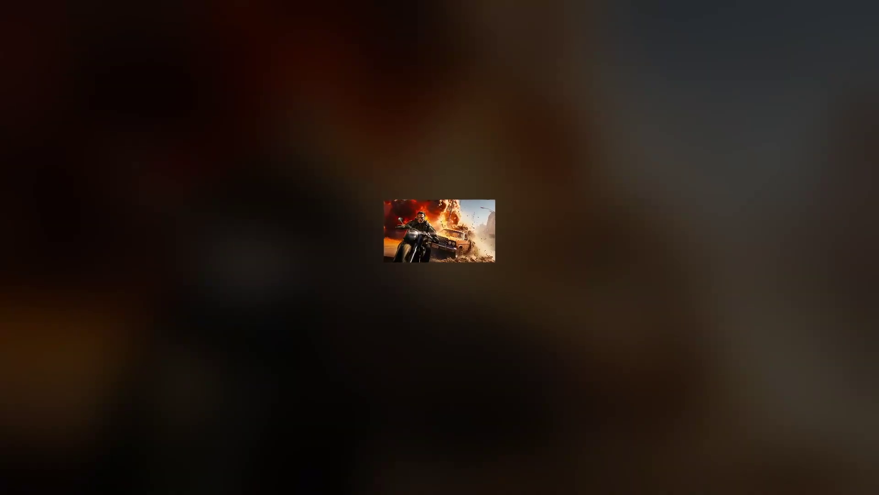